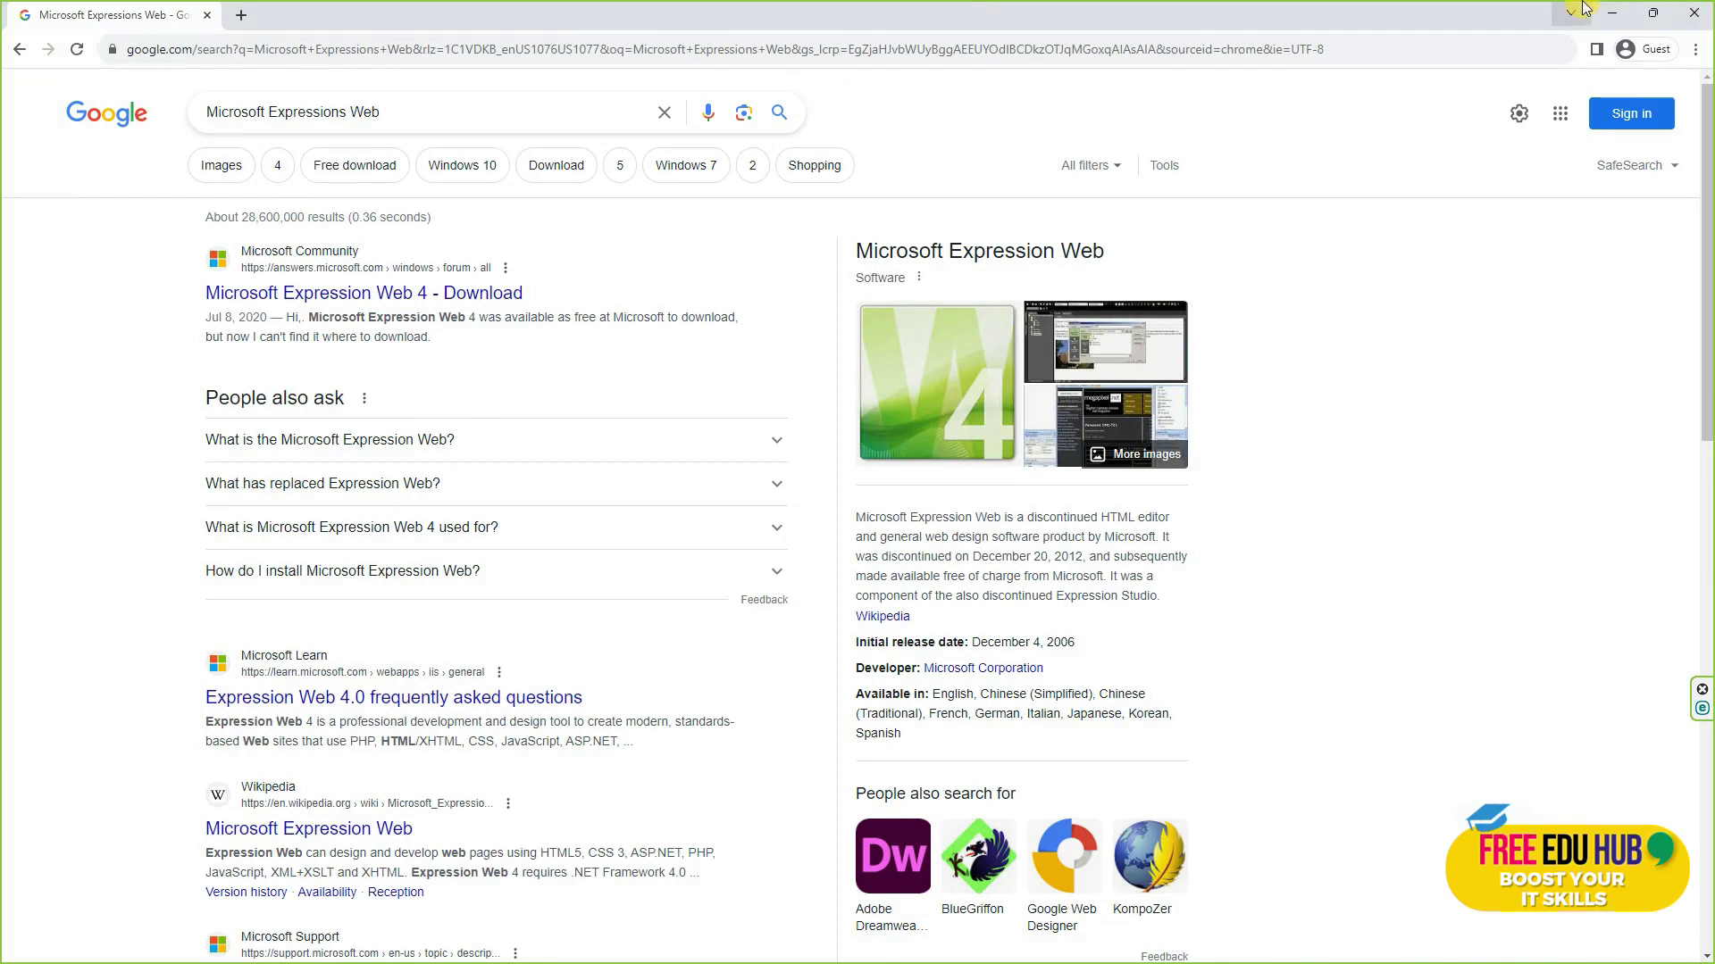
- Minimize the browser, switch to Control Panel and open the full-size list of optional Windows features from Programs and Features
click(1613, 14)
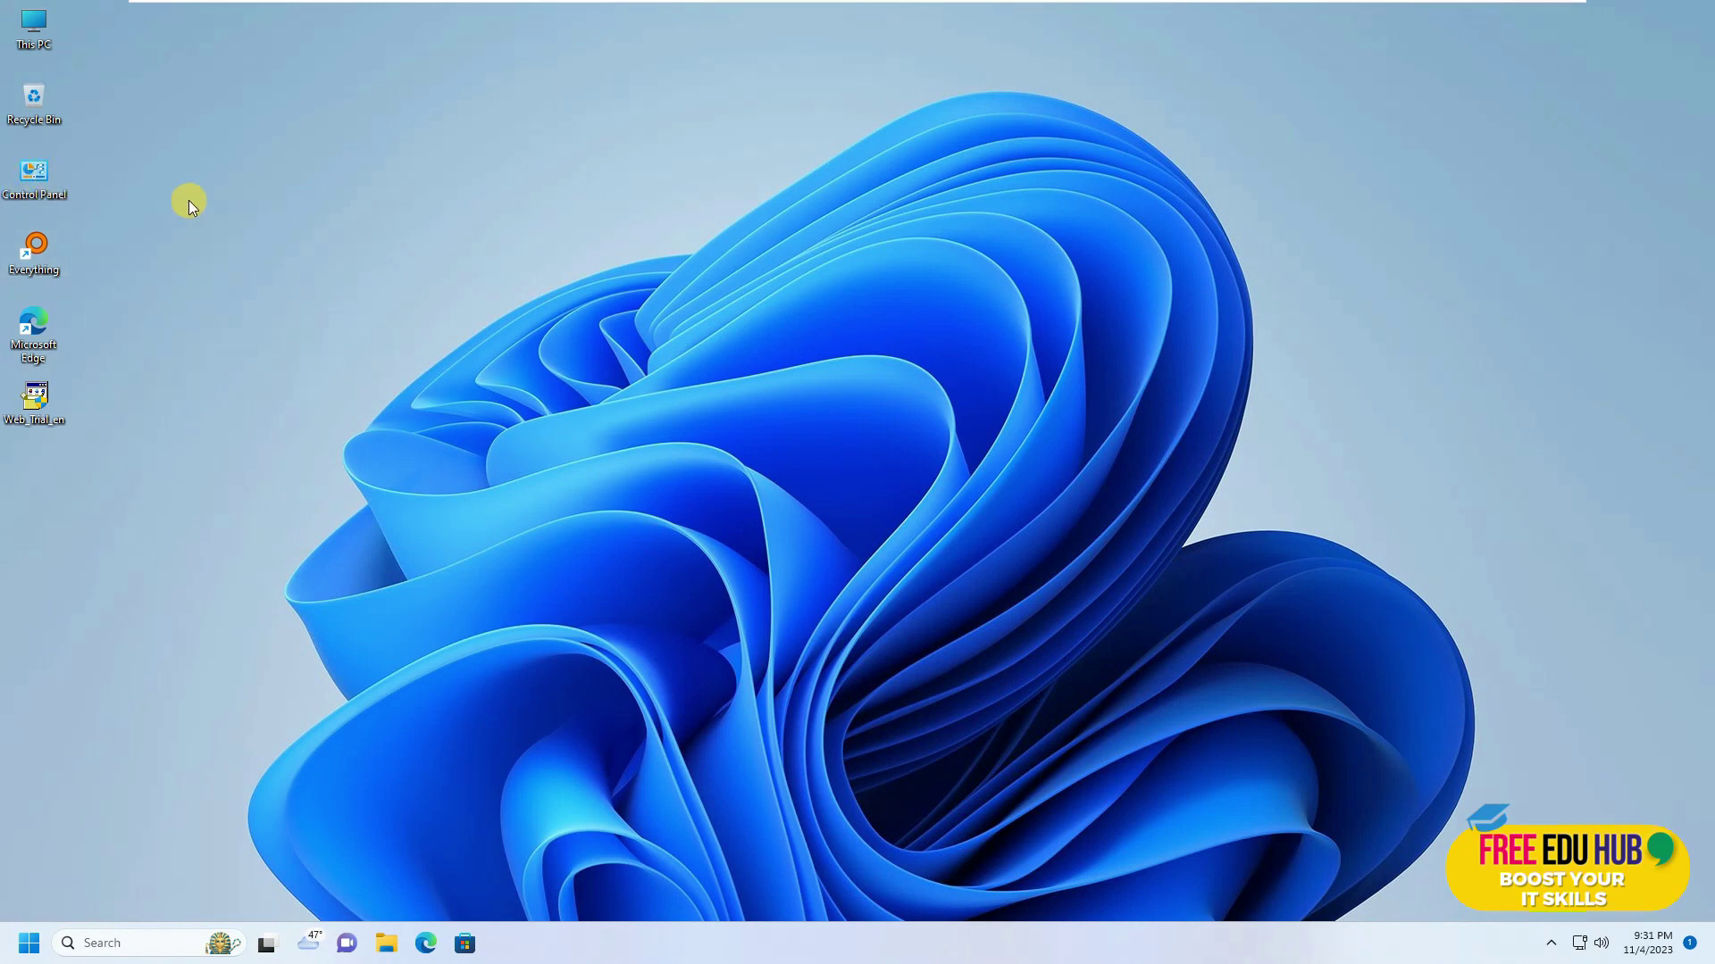
double_click(35, 182)
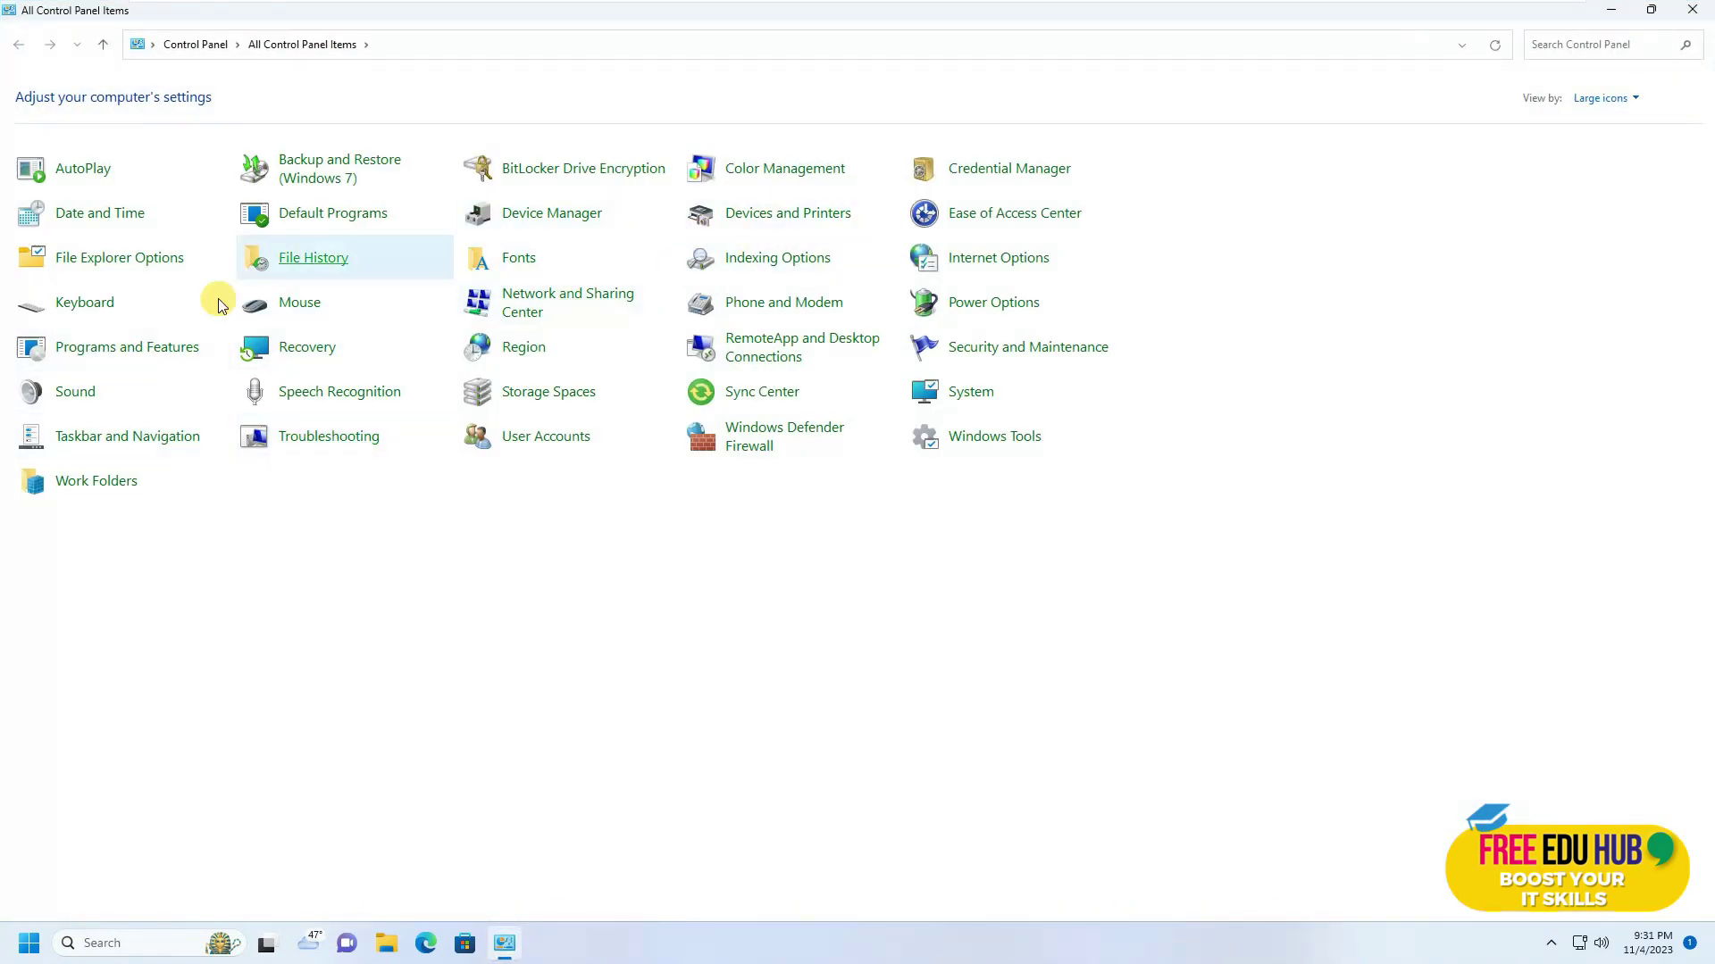
click(125, 348)
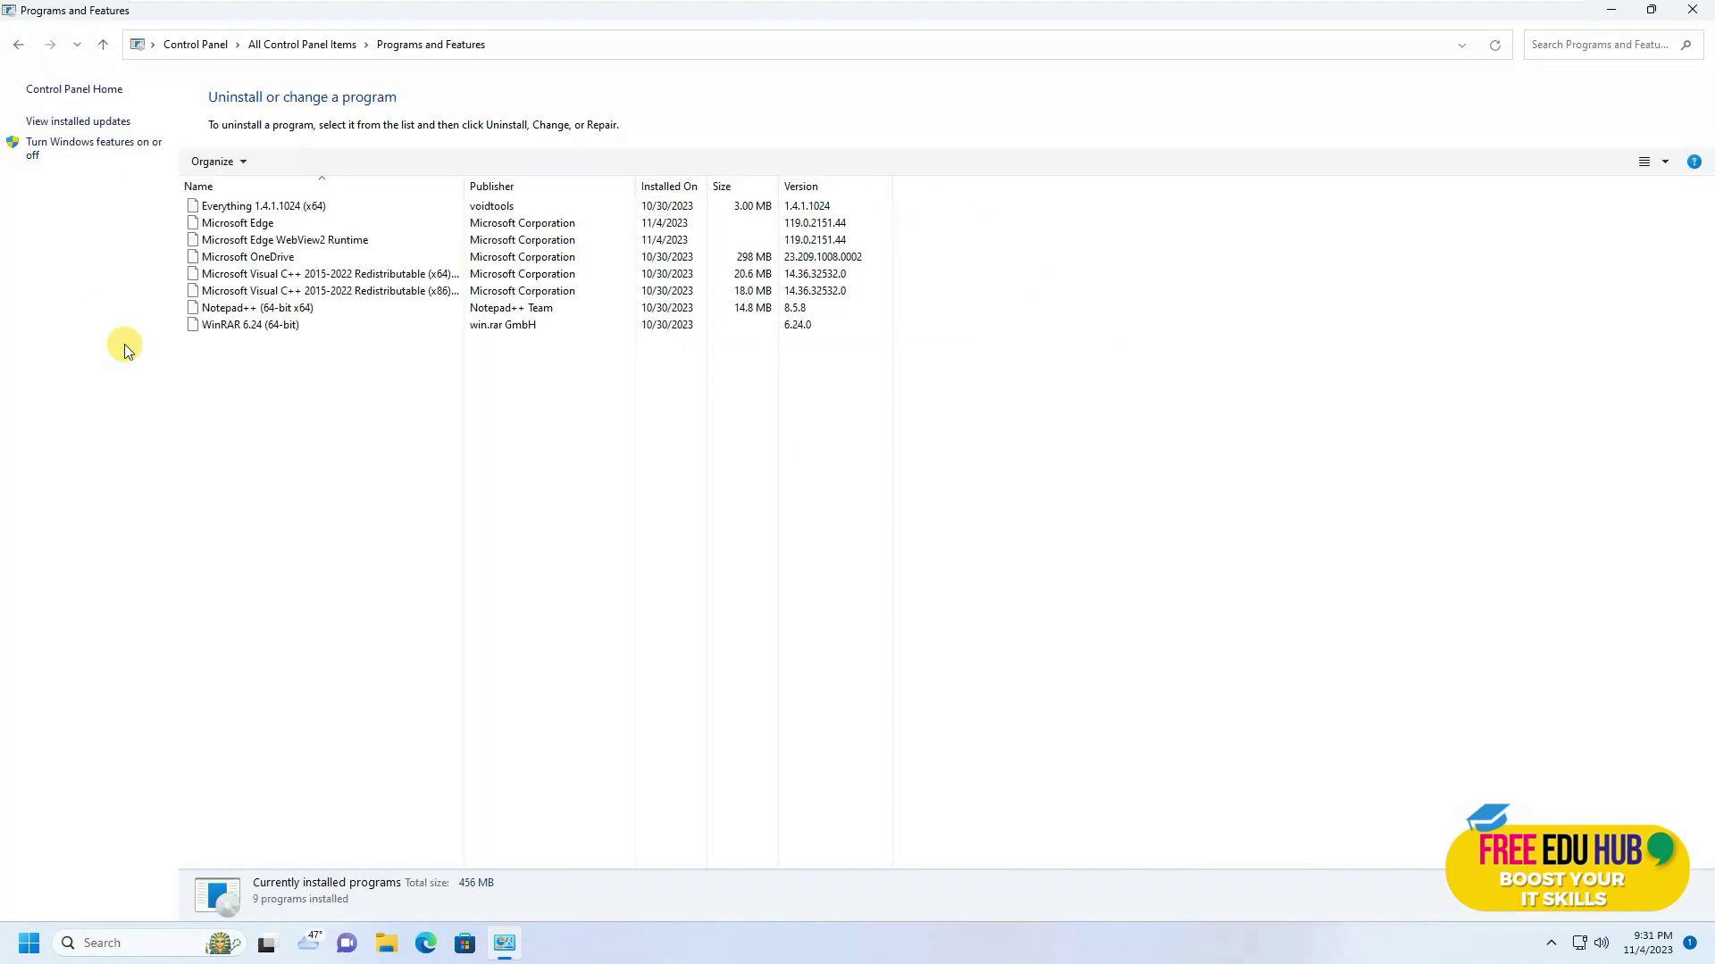
click(87, 147)
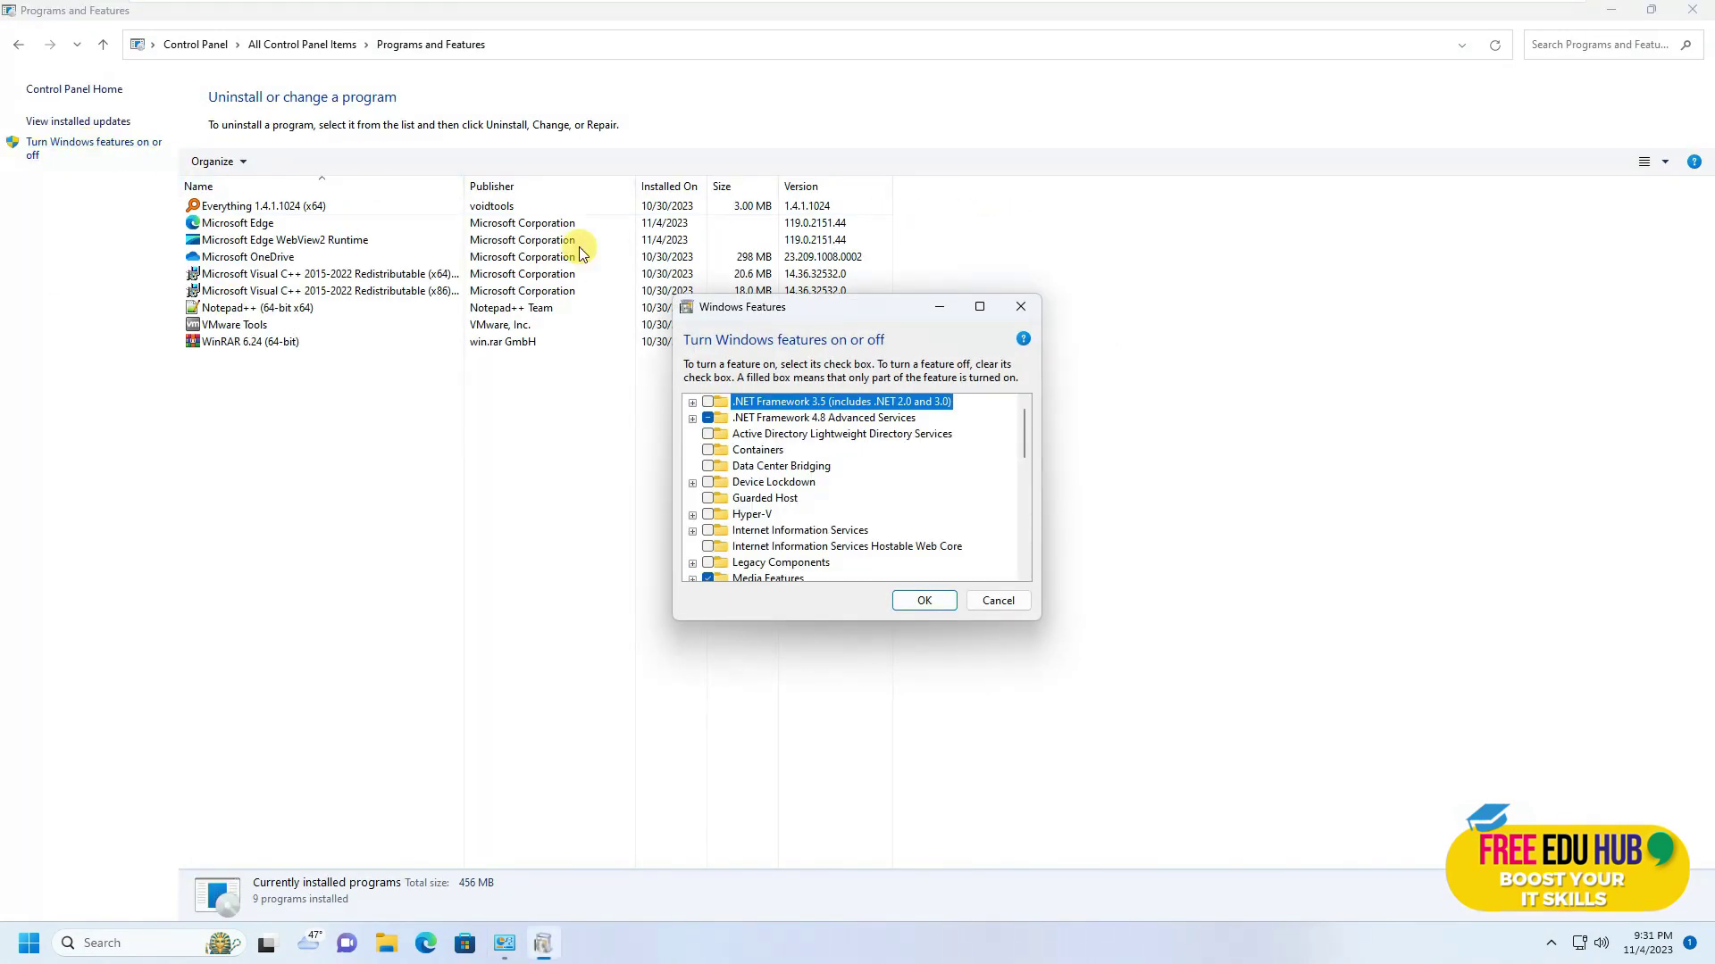
click(979, 306)
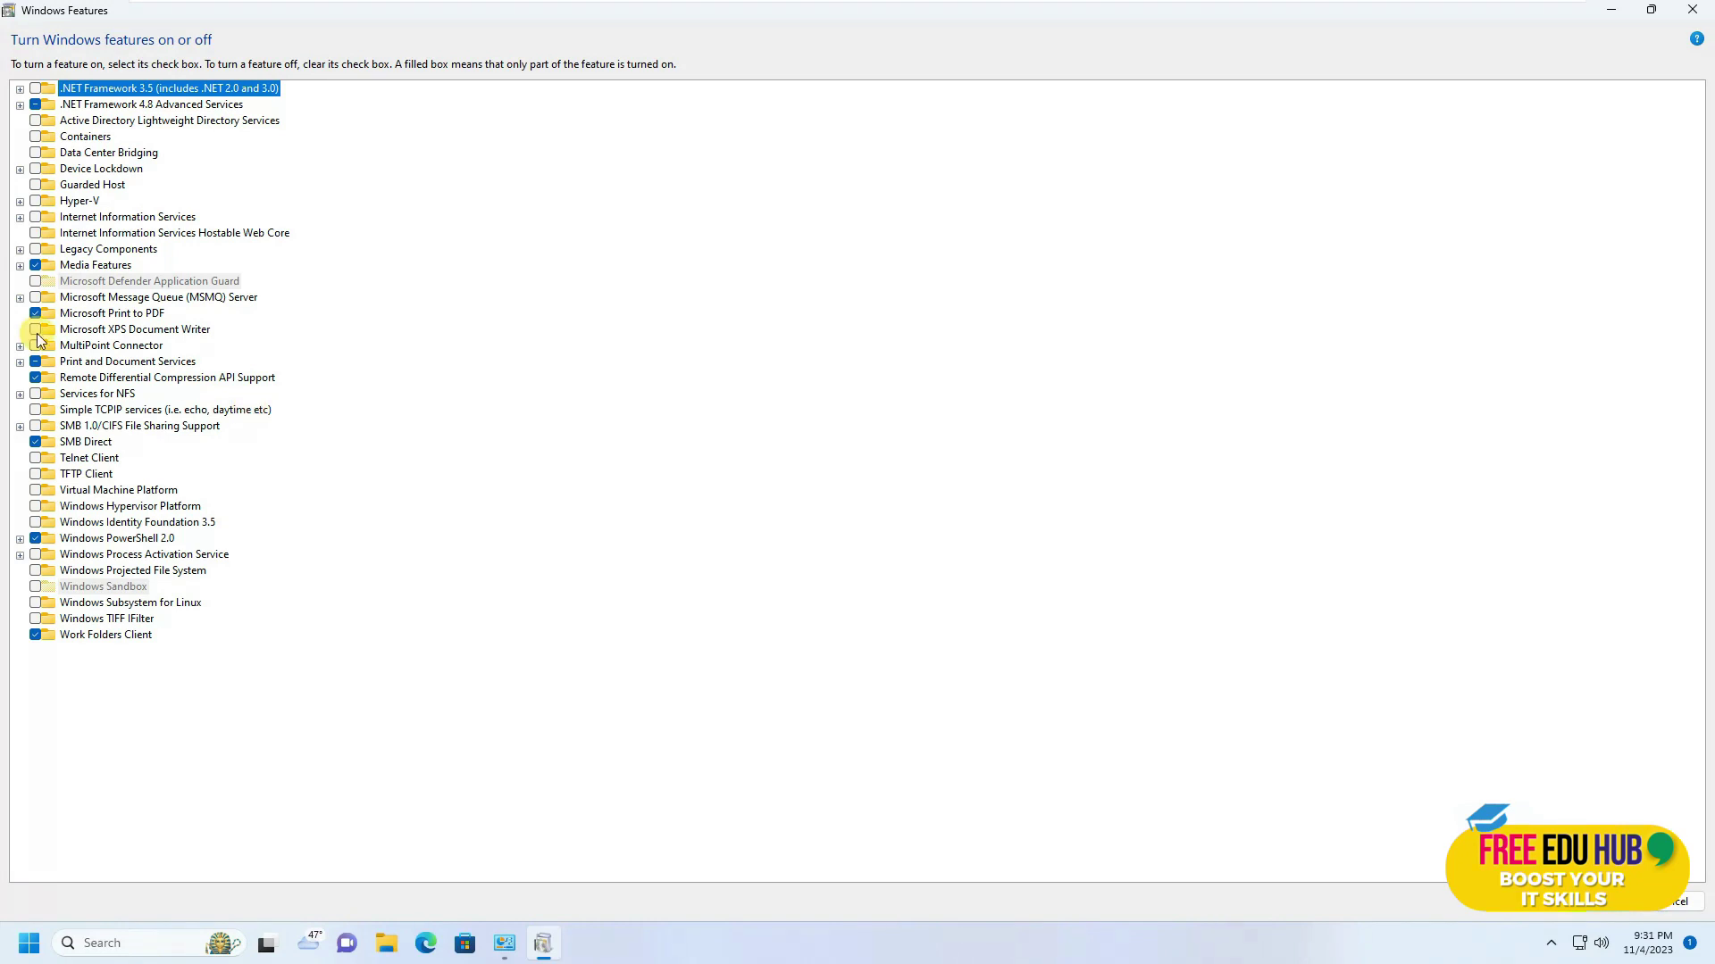
- Turn on Internet Information Services with its default components, apply the change, and close Programs and Features
click(36, 218)
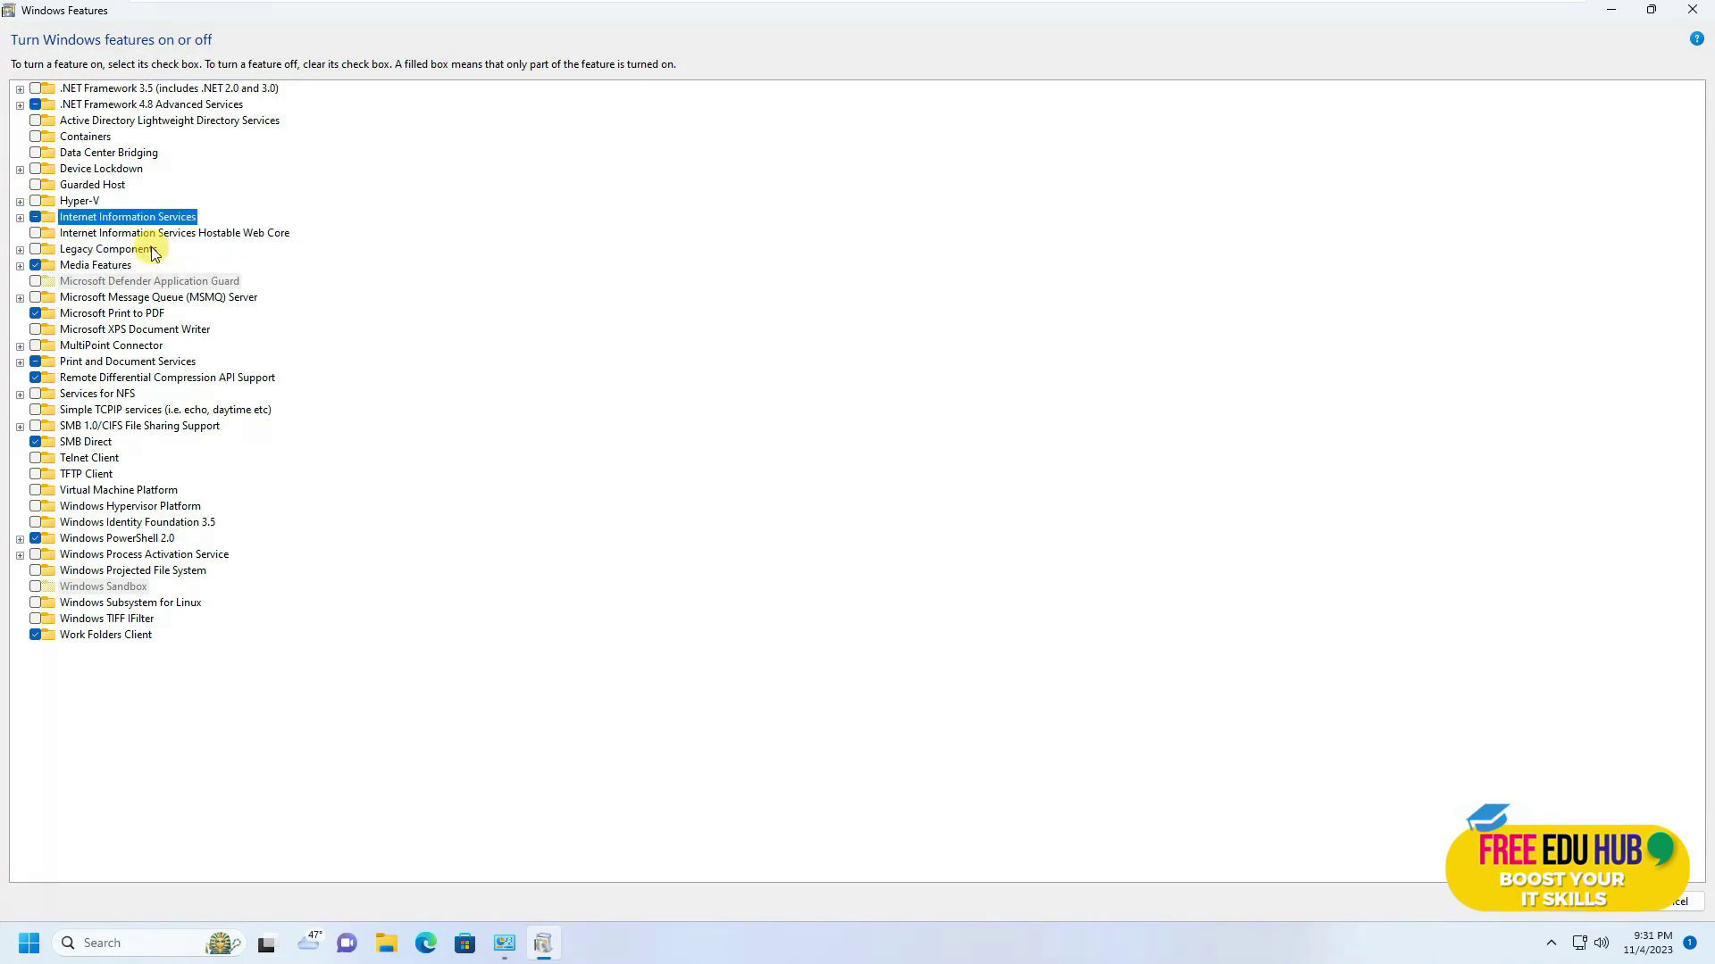
click(20, 218)
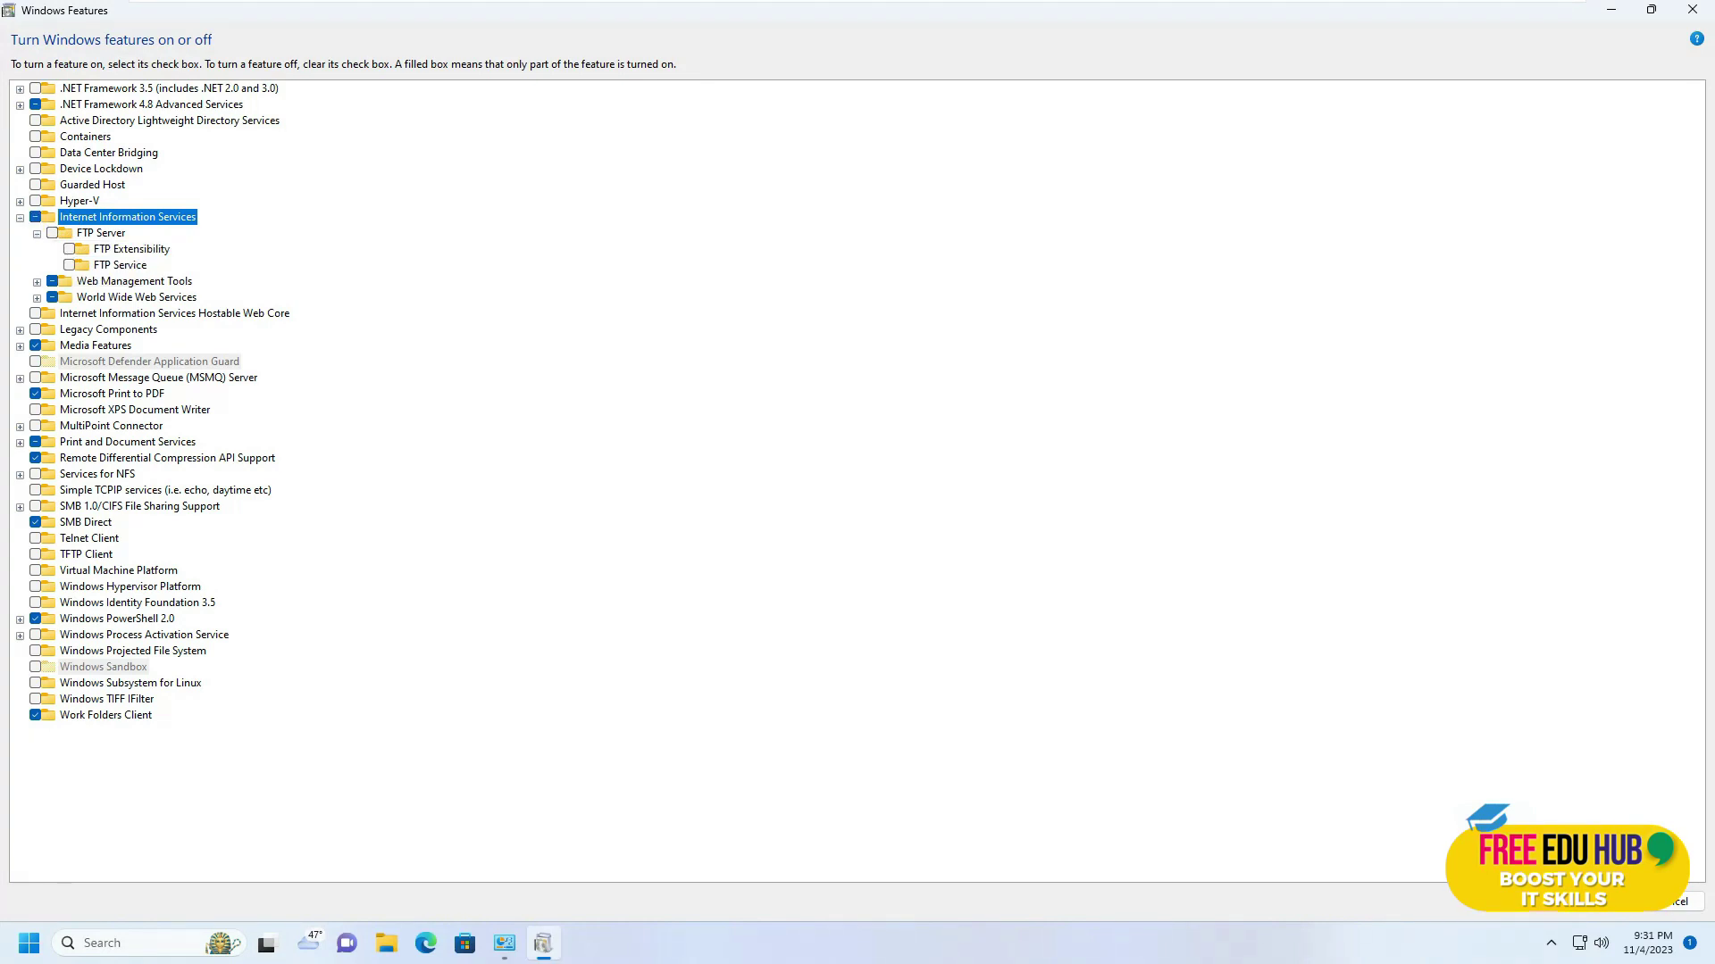
click(36, 217)
click(35, 217)
click(20, 217)
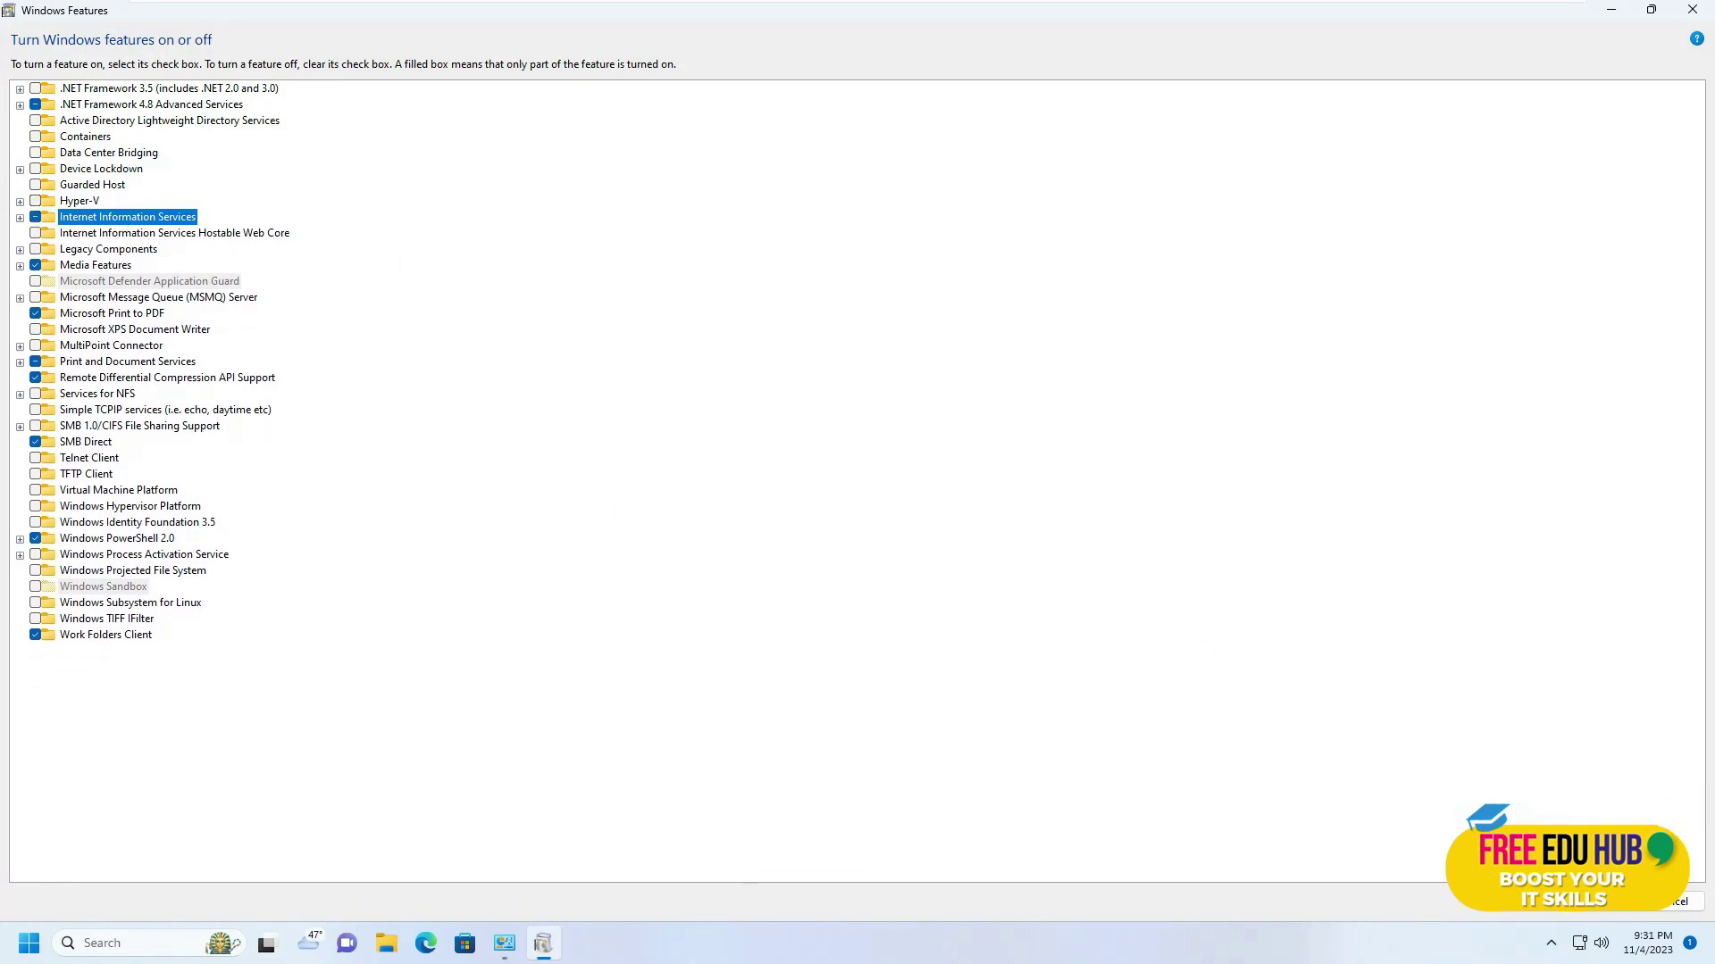
click(1589, 911)
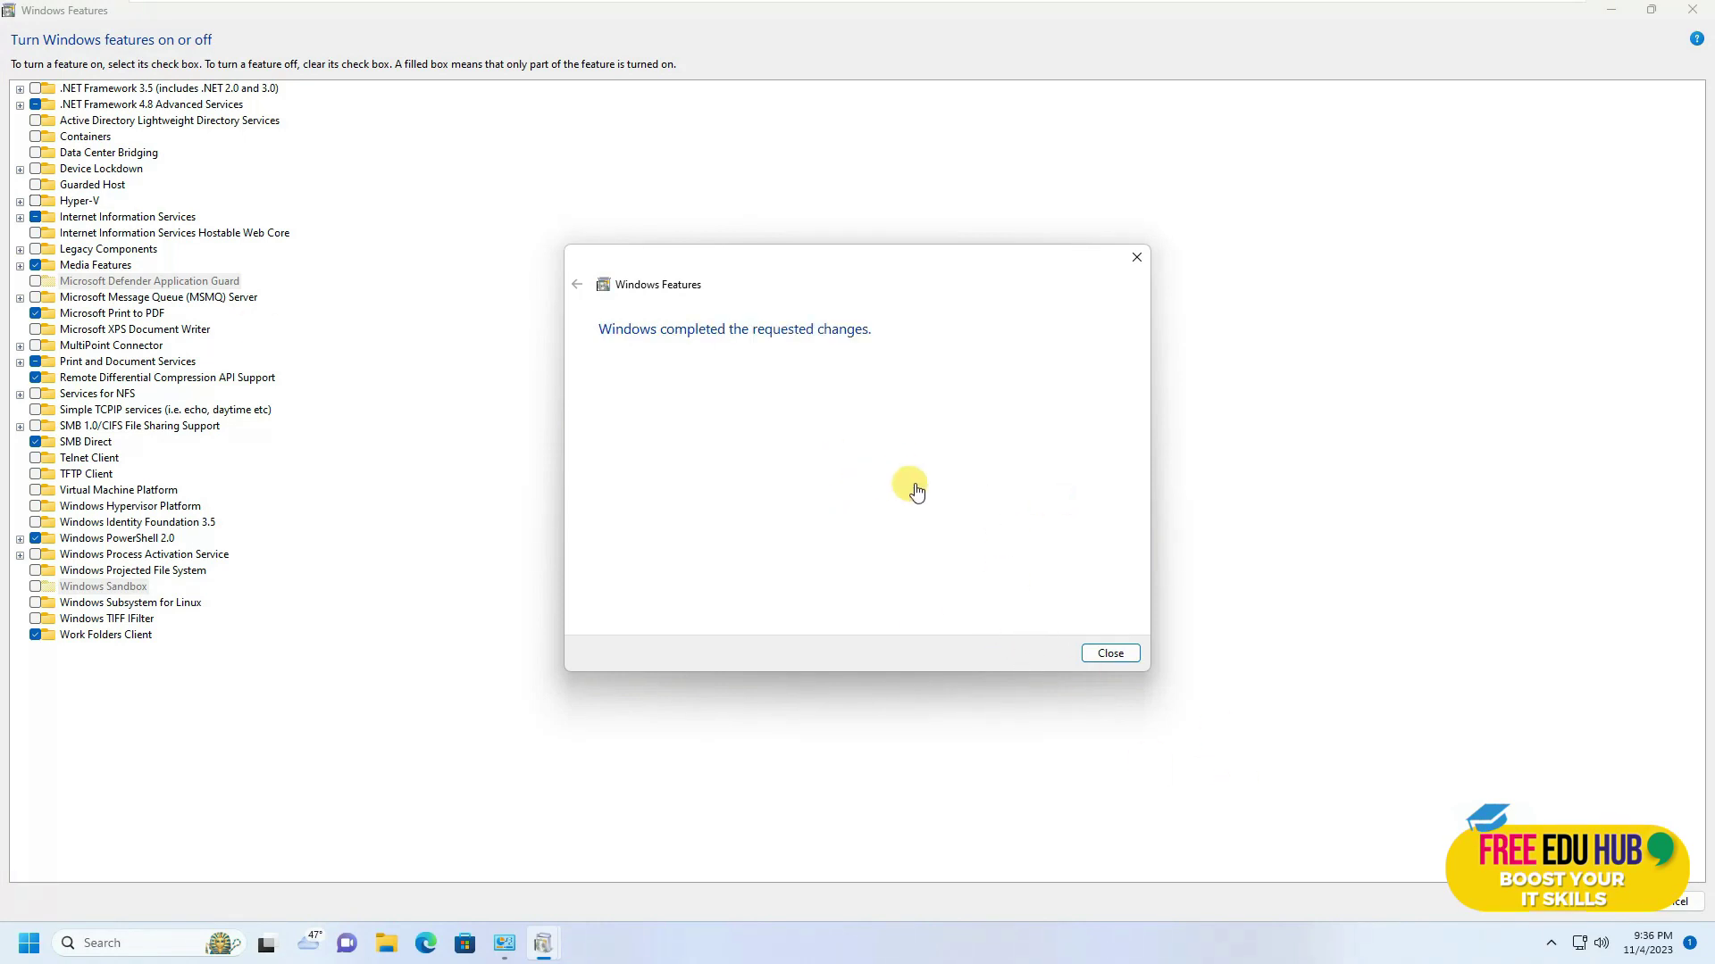
click(1108, 653)
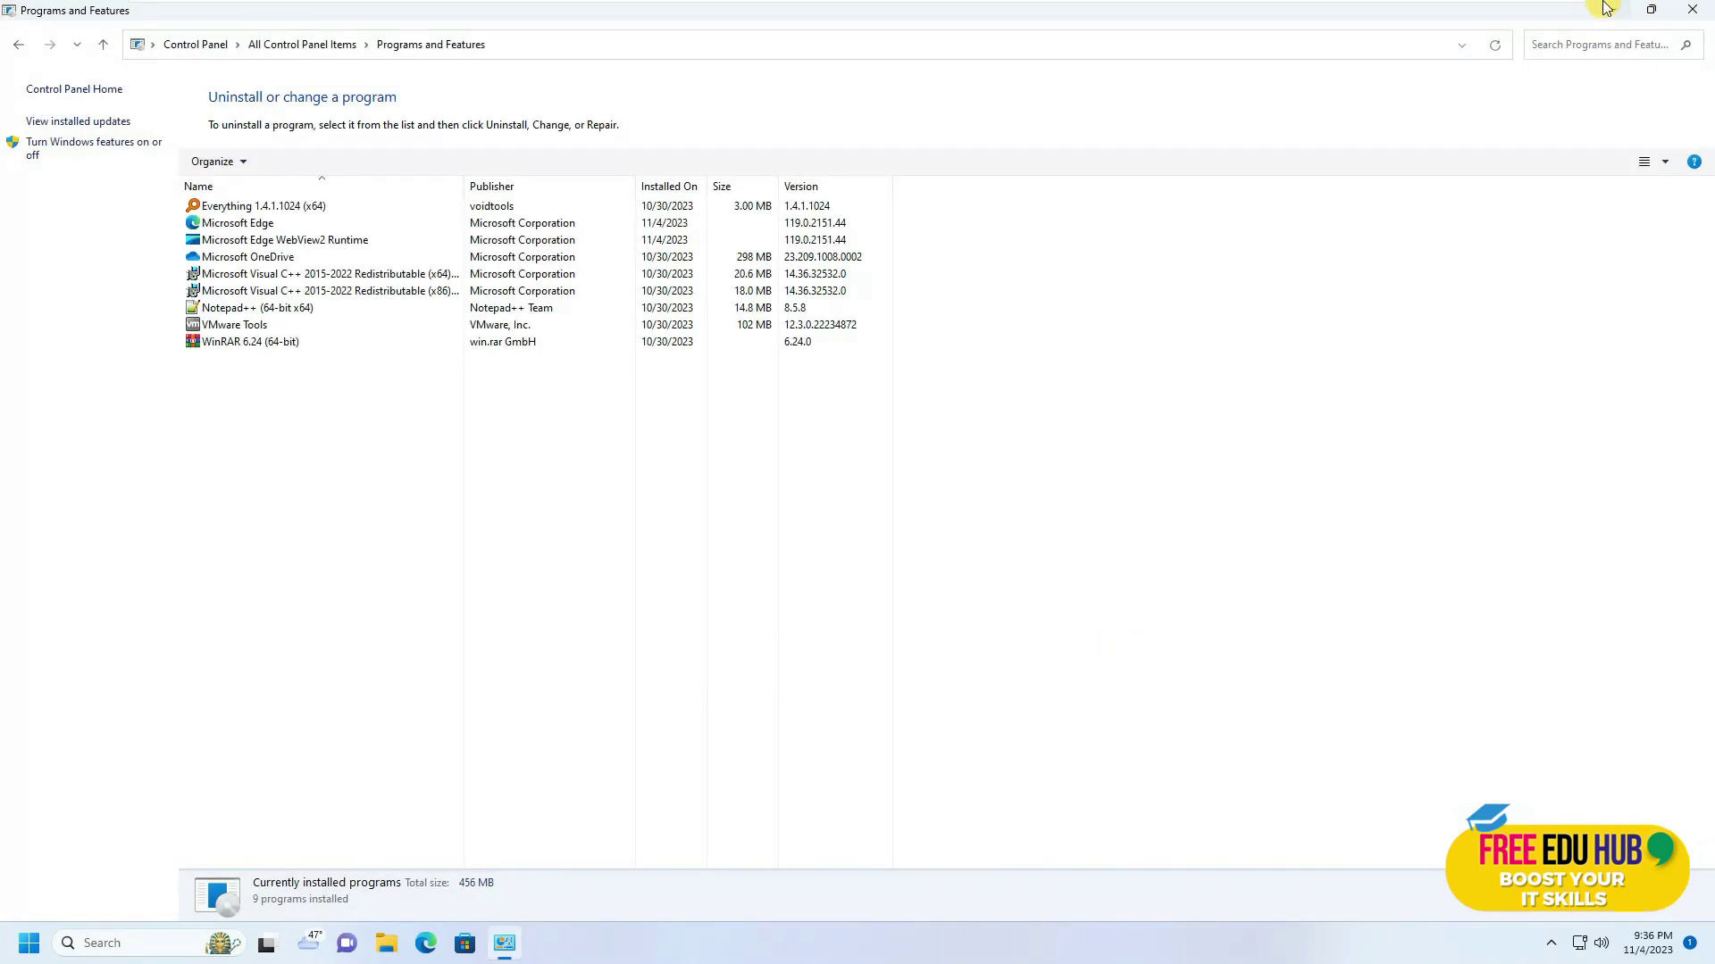
click(1690, 10)
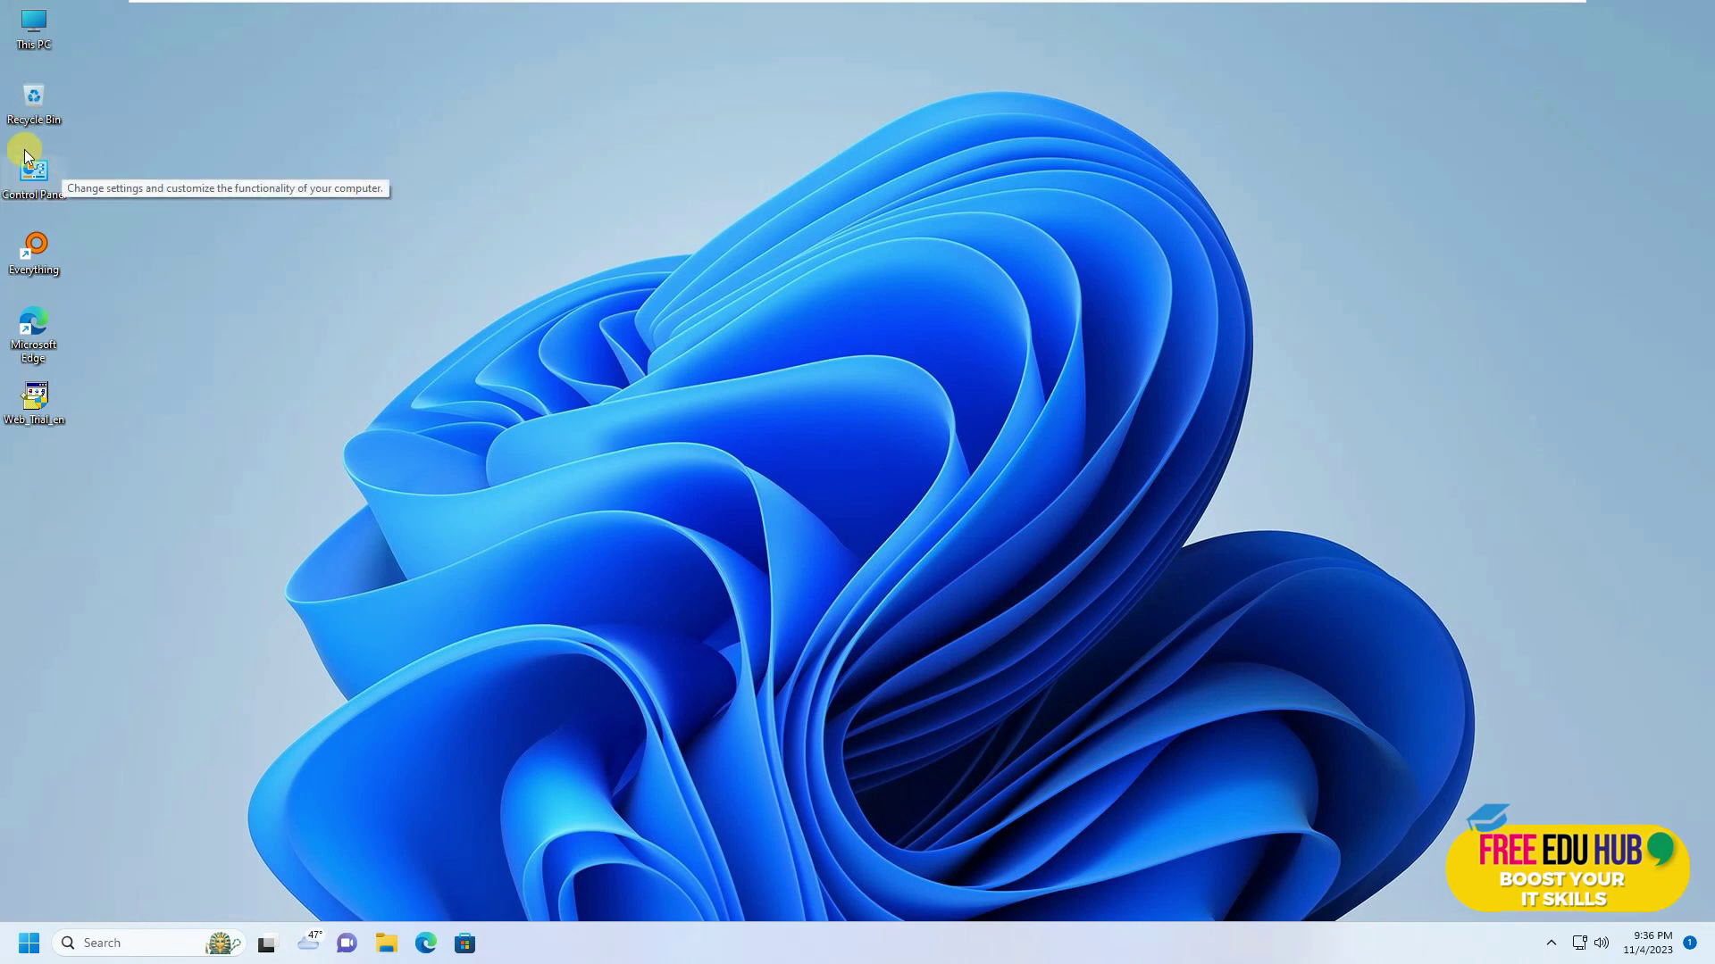
- Create a desktop shortcut for Internet Information Services (IIS) Manager from Windows Tools in Control Panel, and close the open windows
double_click(34, 170)
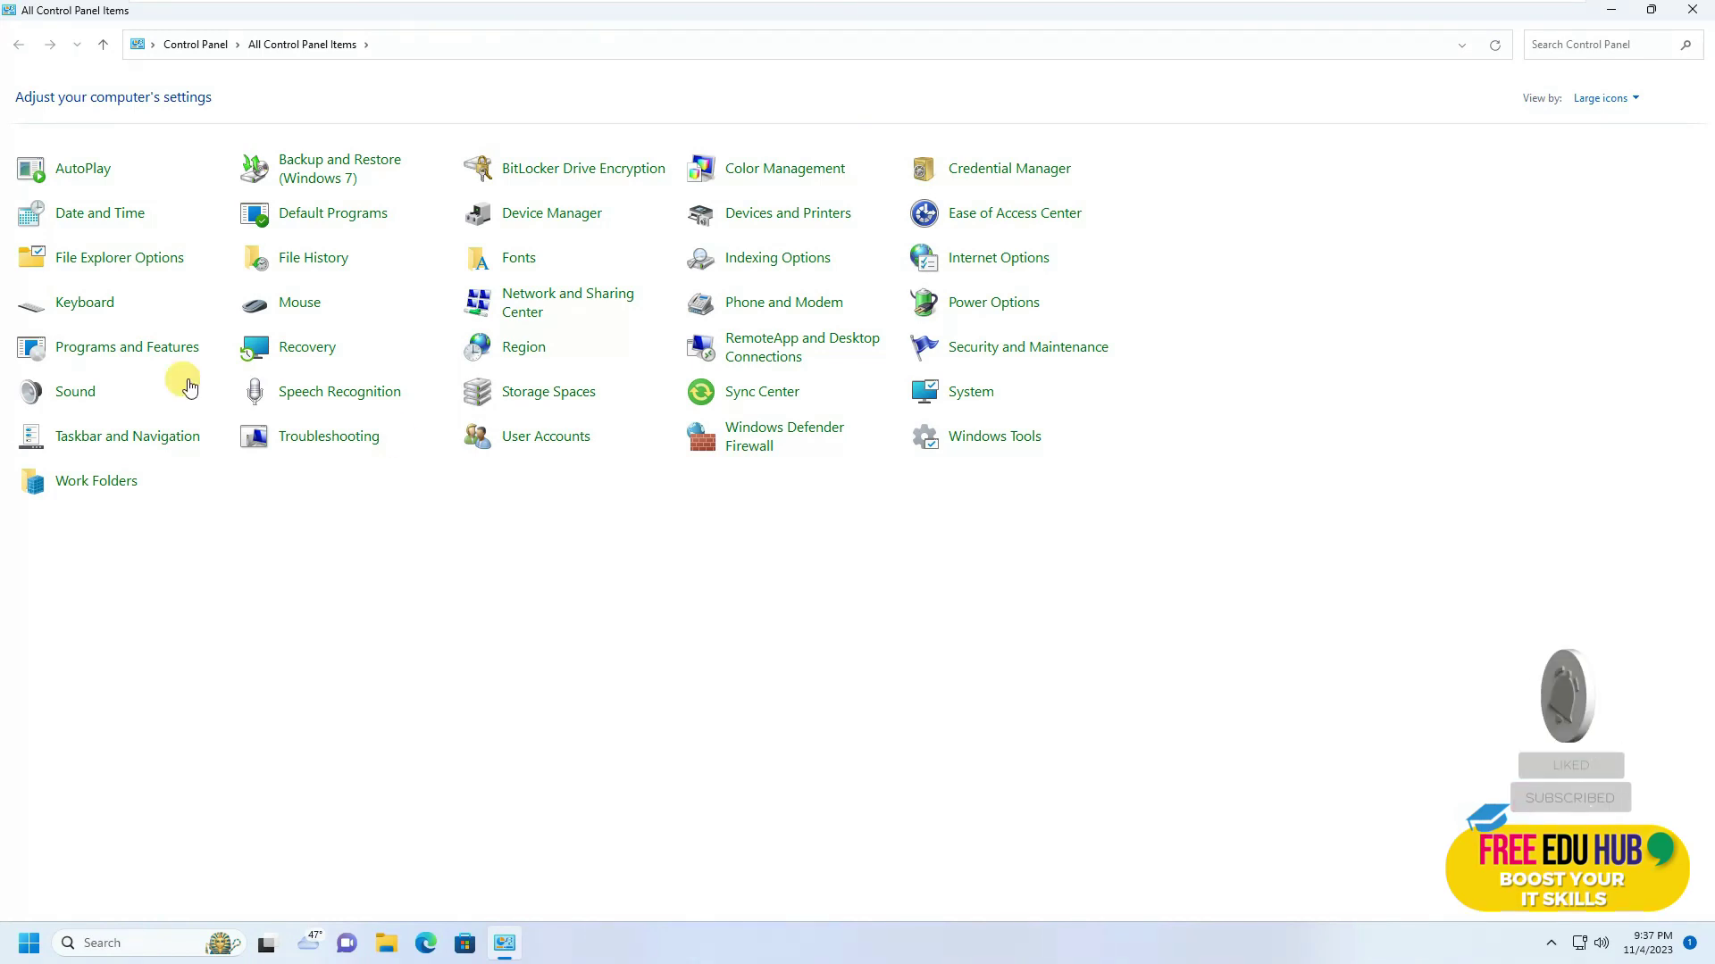
click(976, 443)
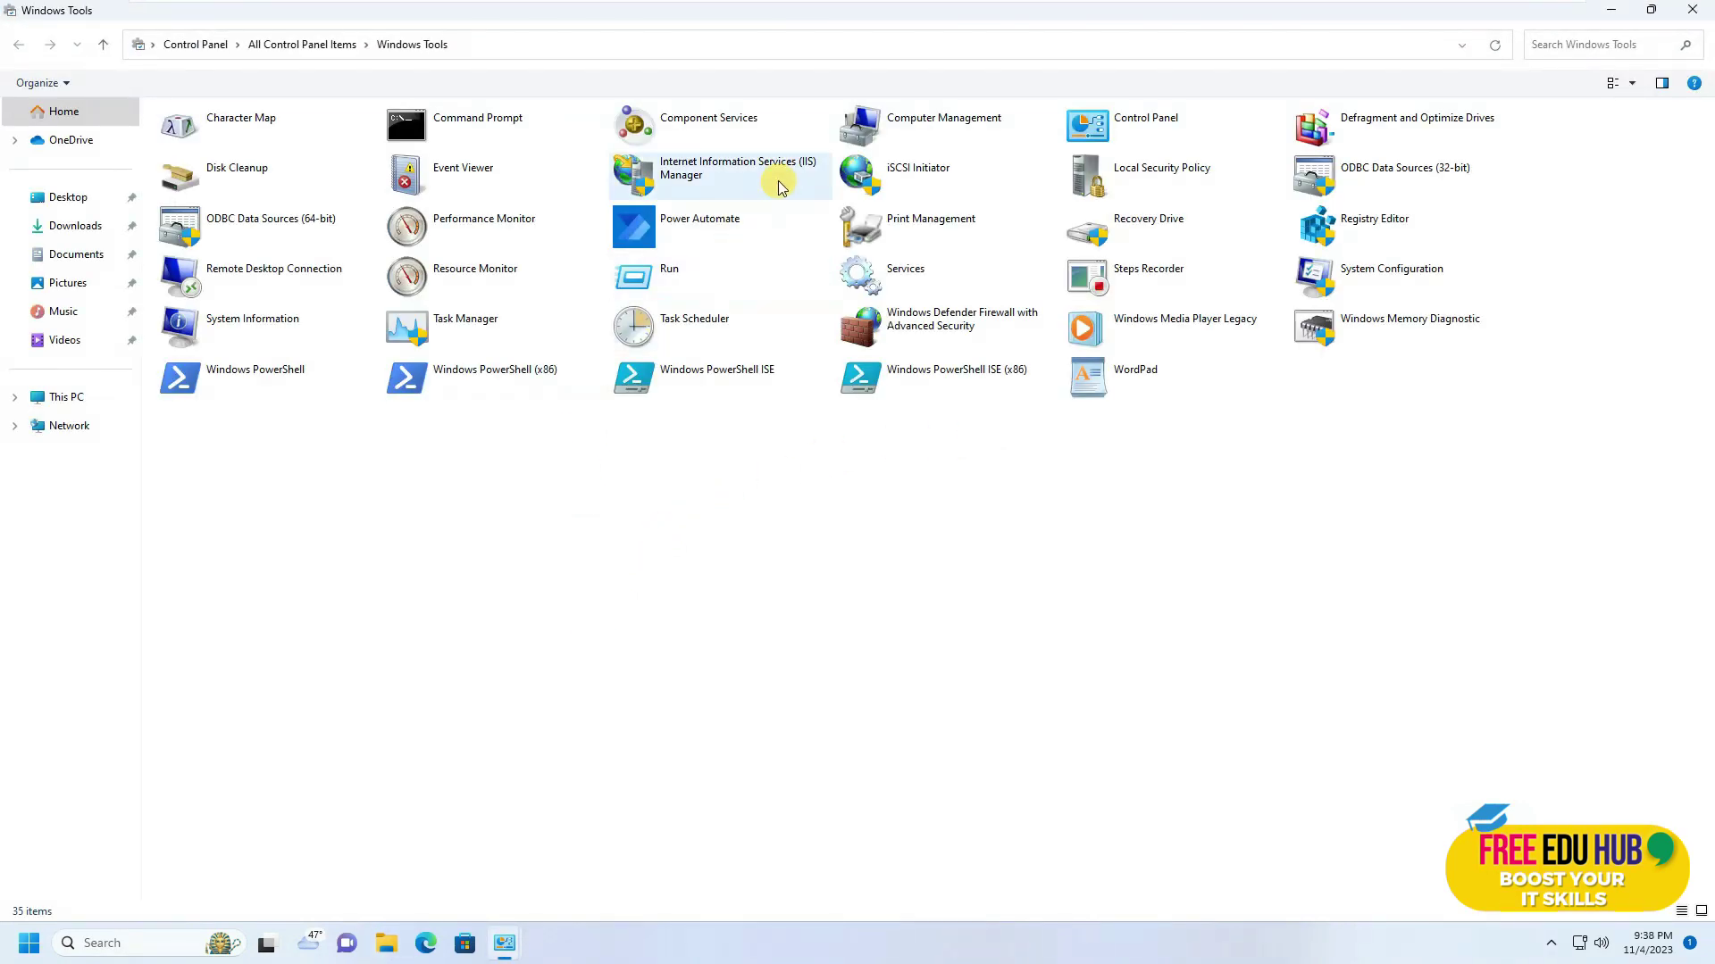
click(782, 184)
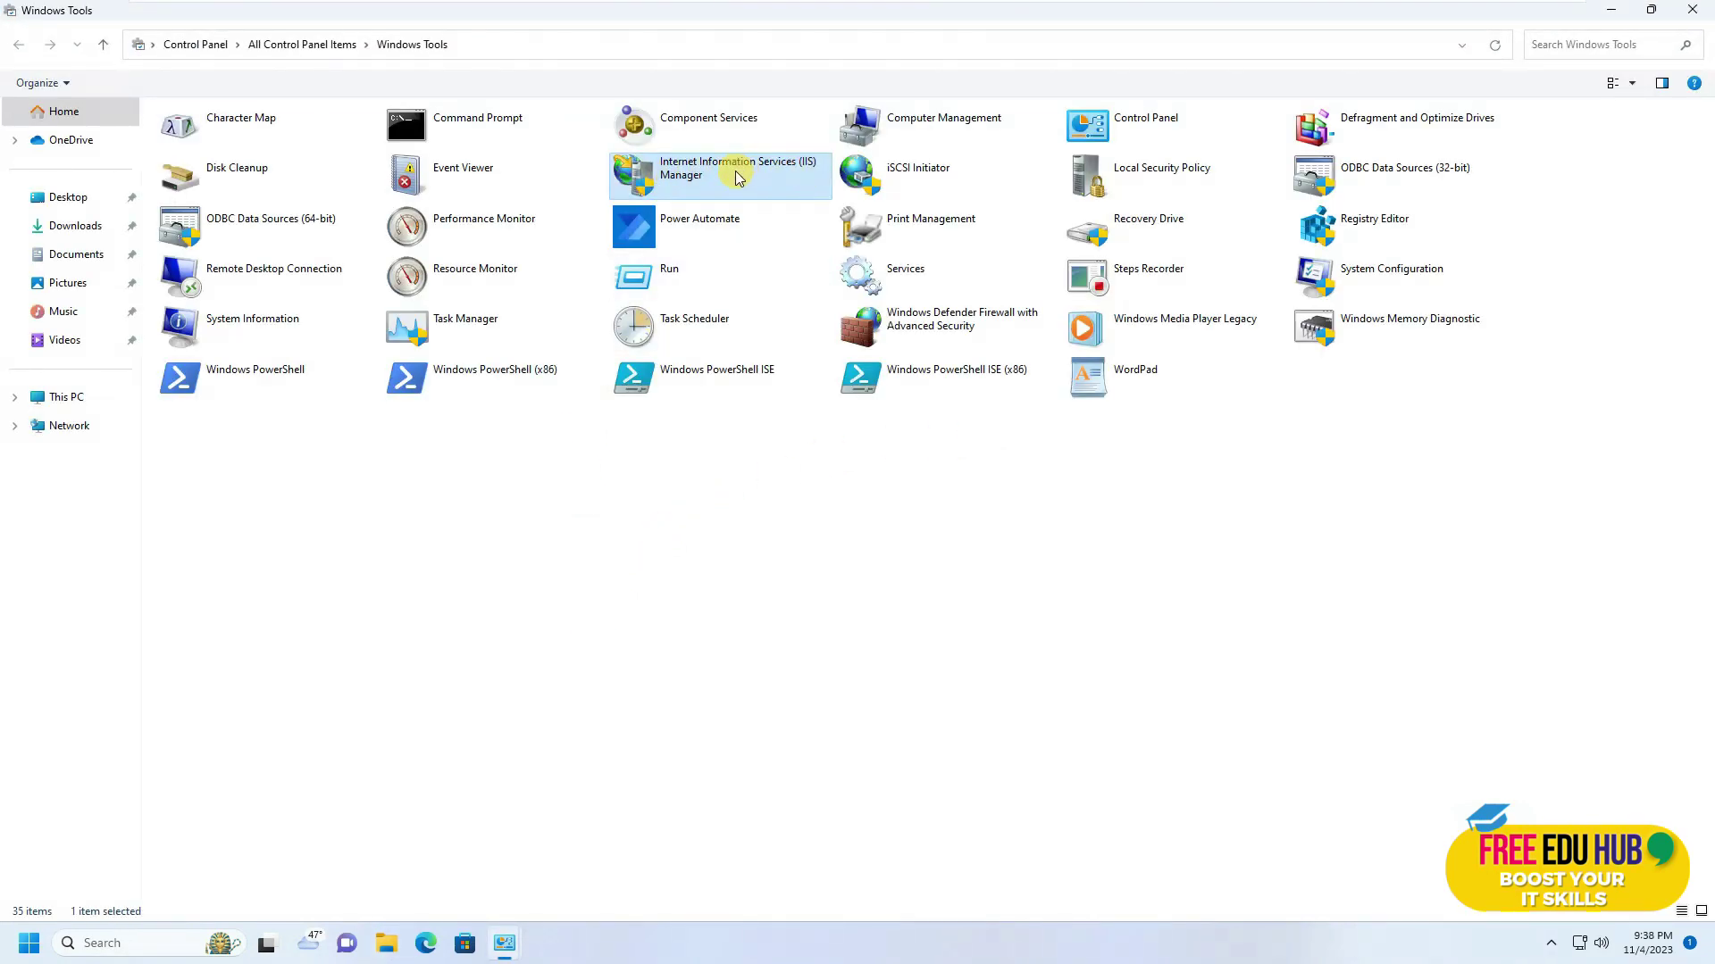
right_click(736, 171)
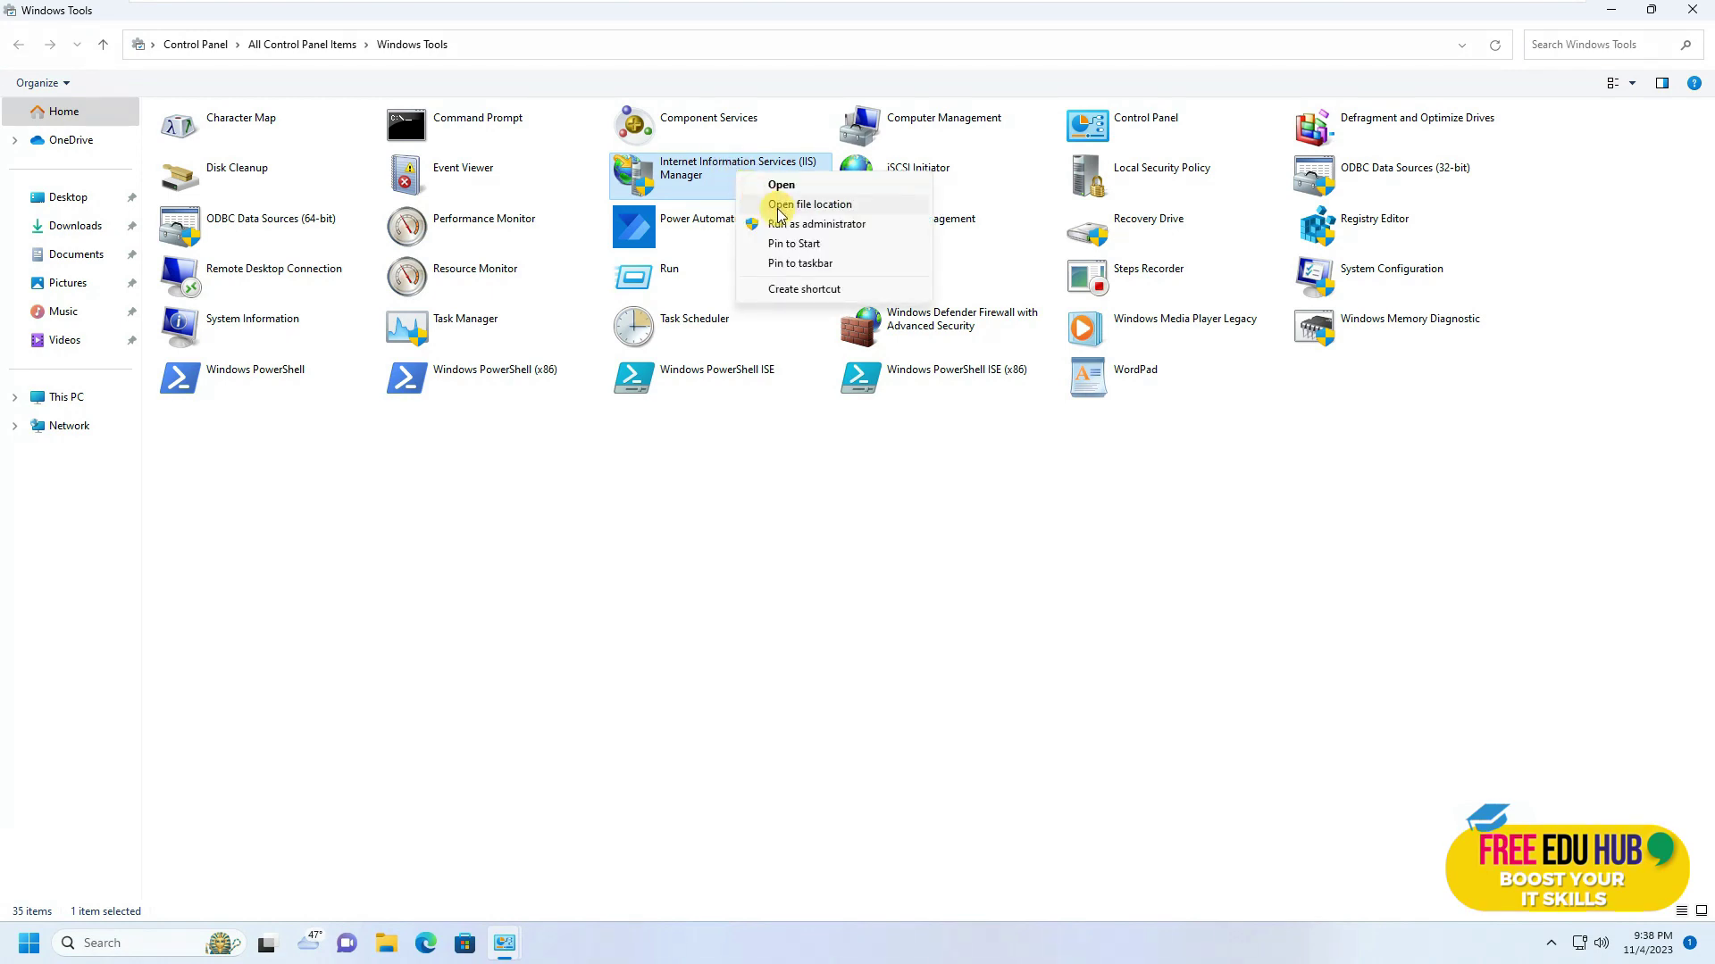
click(793, 289)
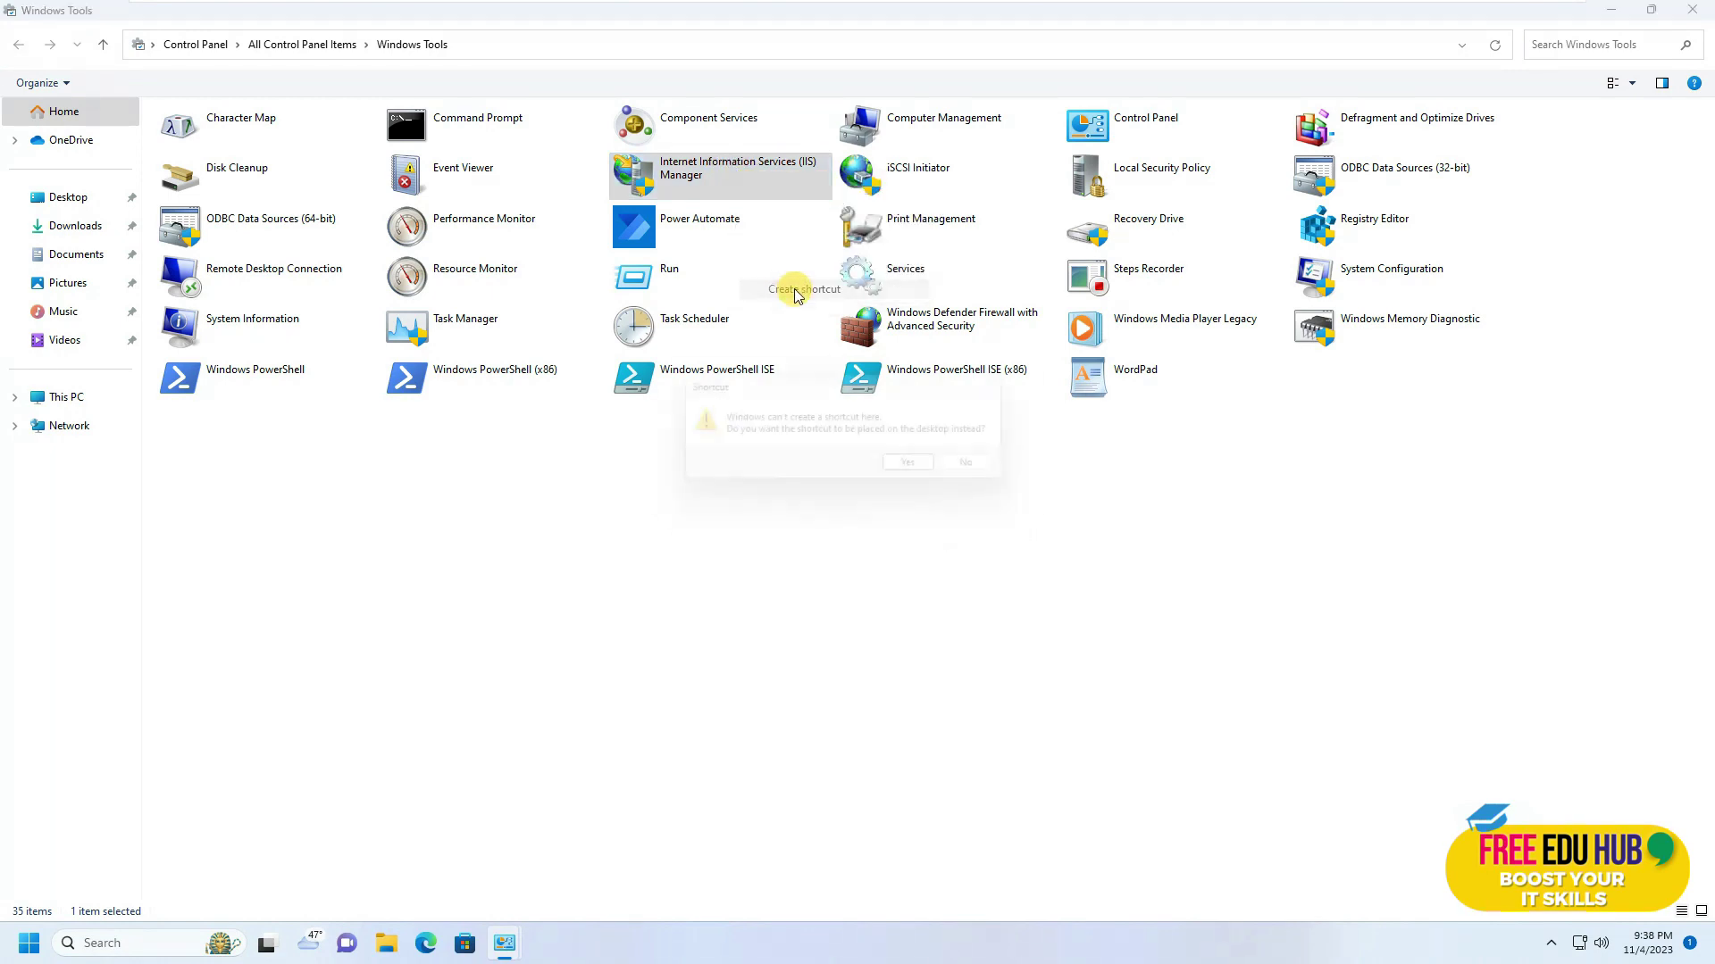
click(920, 469)
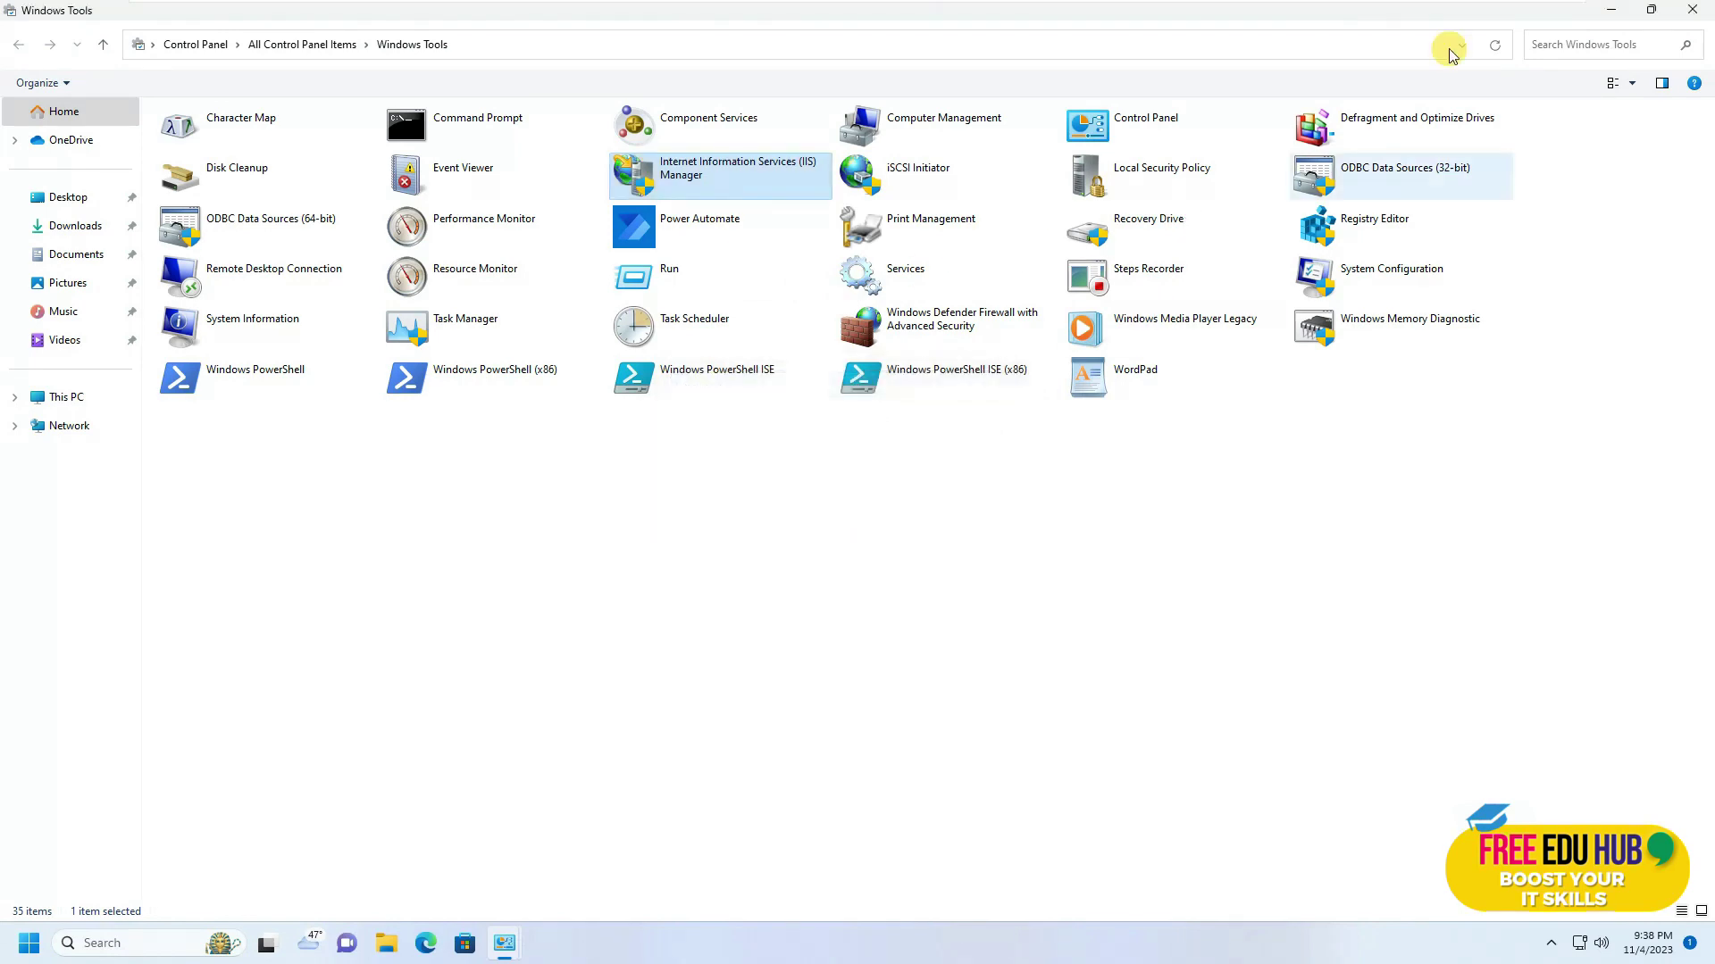
click(1693, 9)
click(1690, 9)
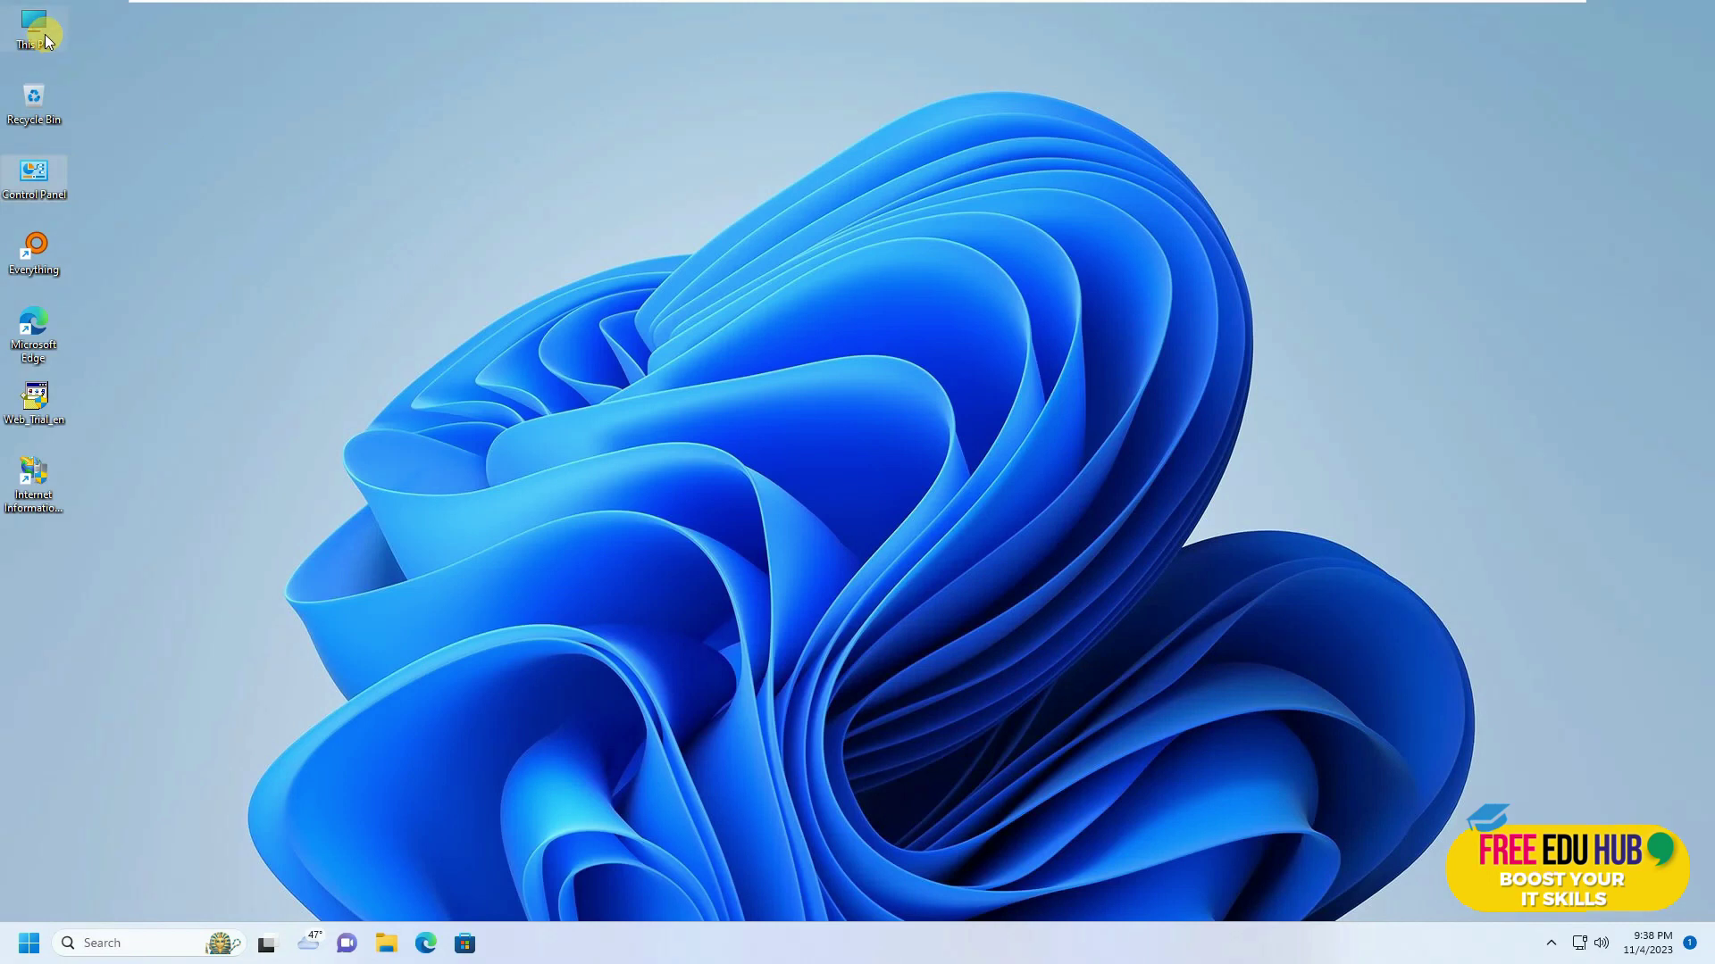
- Switch to File Explorer and open the wwwroot folder inside inetpub on the C: drive
double_click(34, 27)
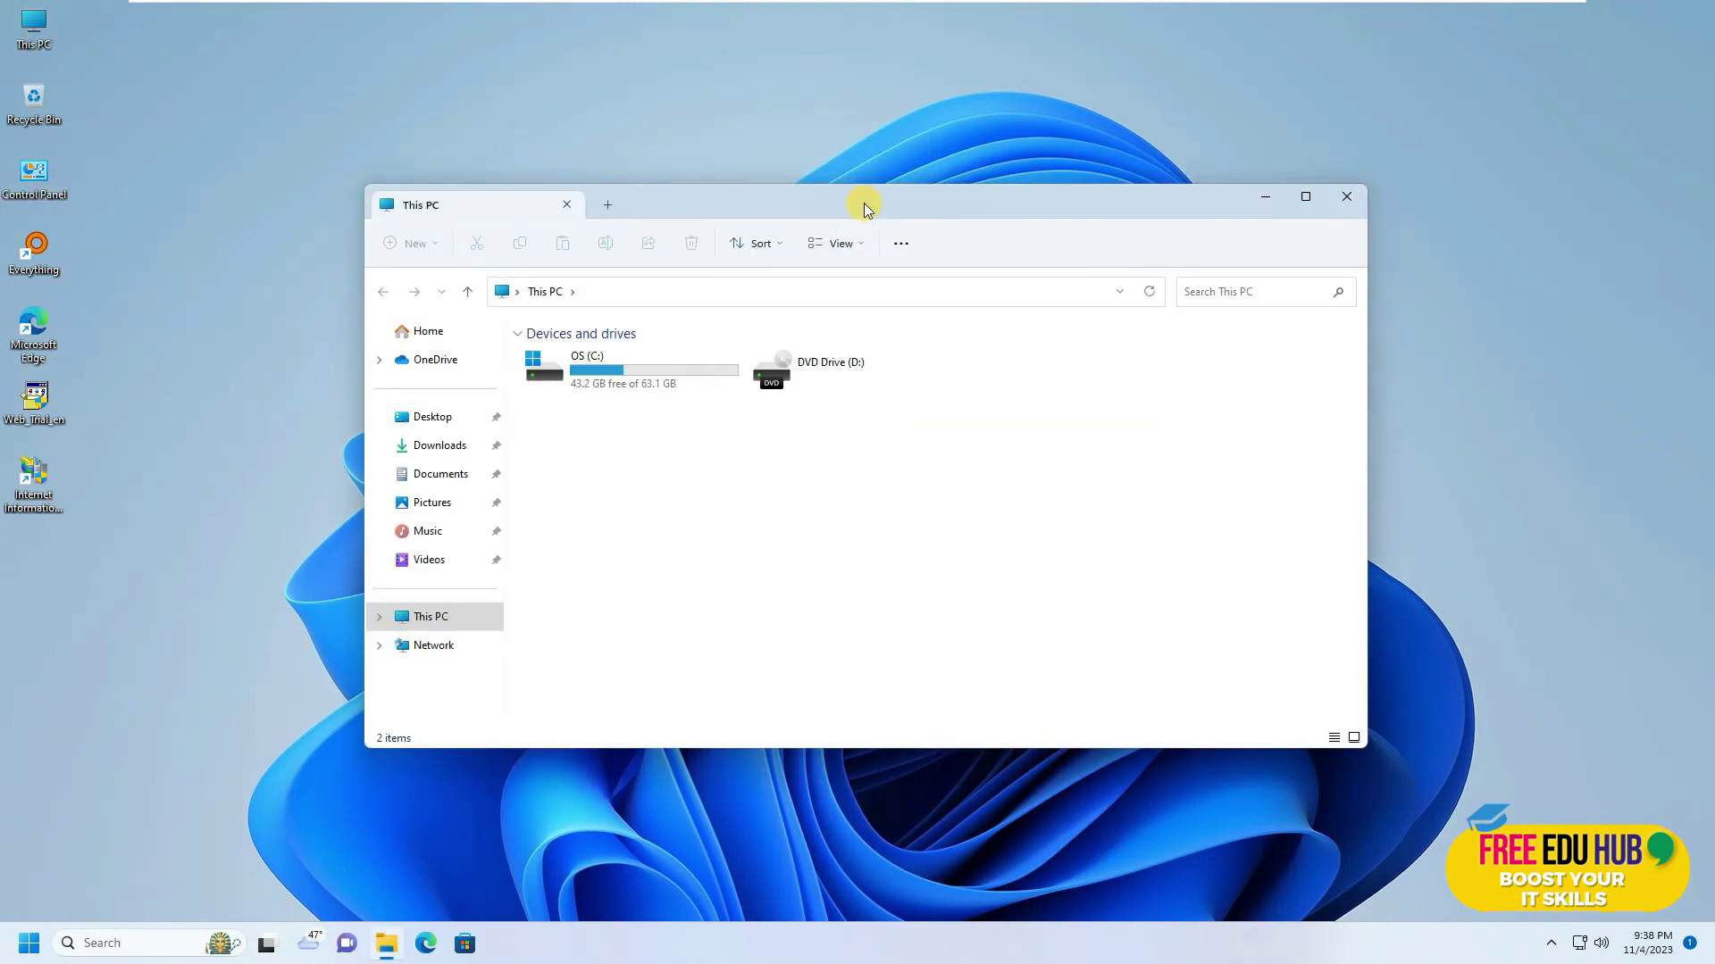
double_click(865, 205)
double_click(219, 169)
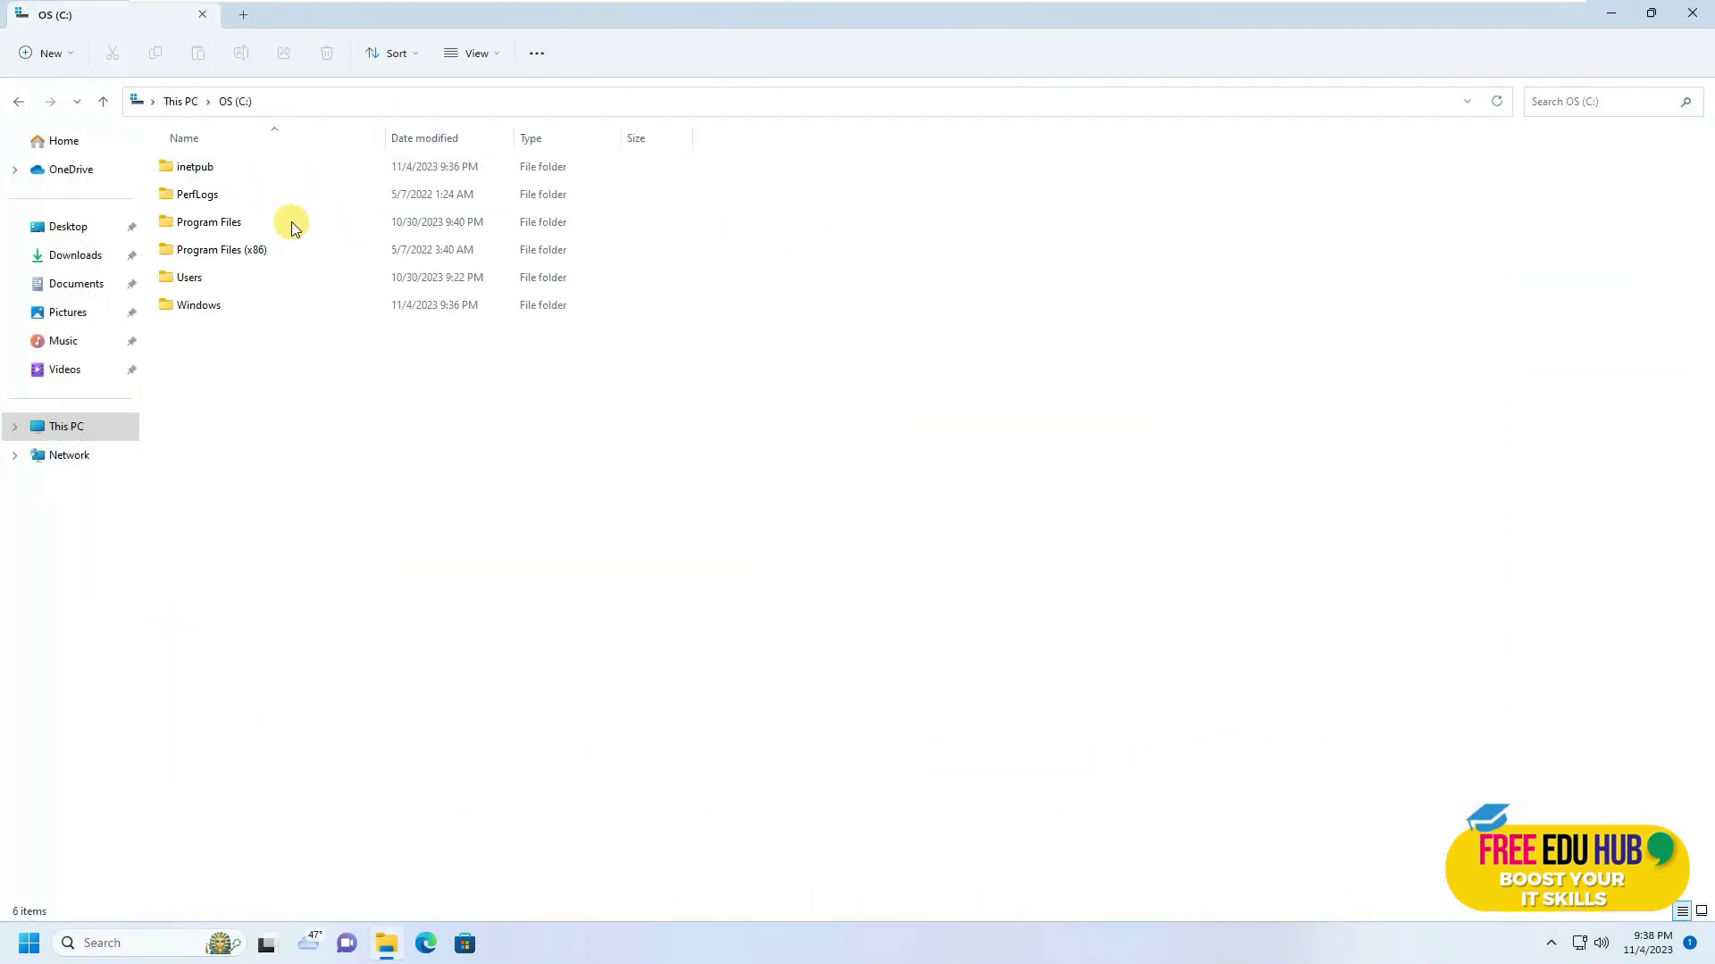
double_click(214, 171)
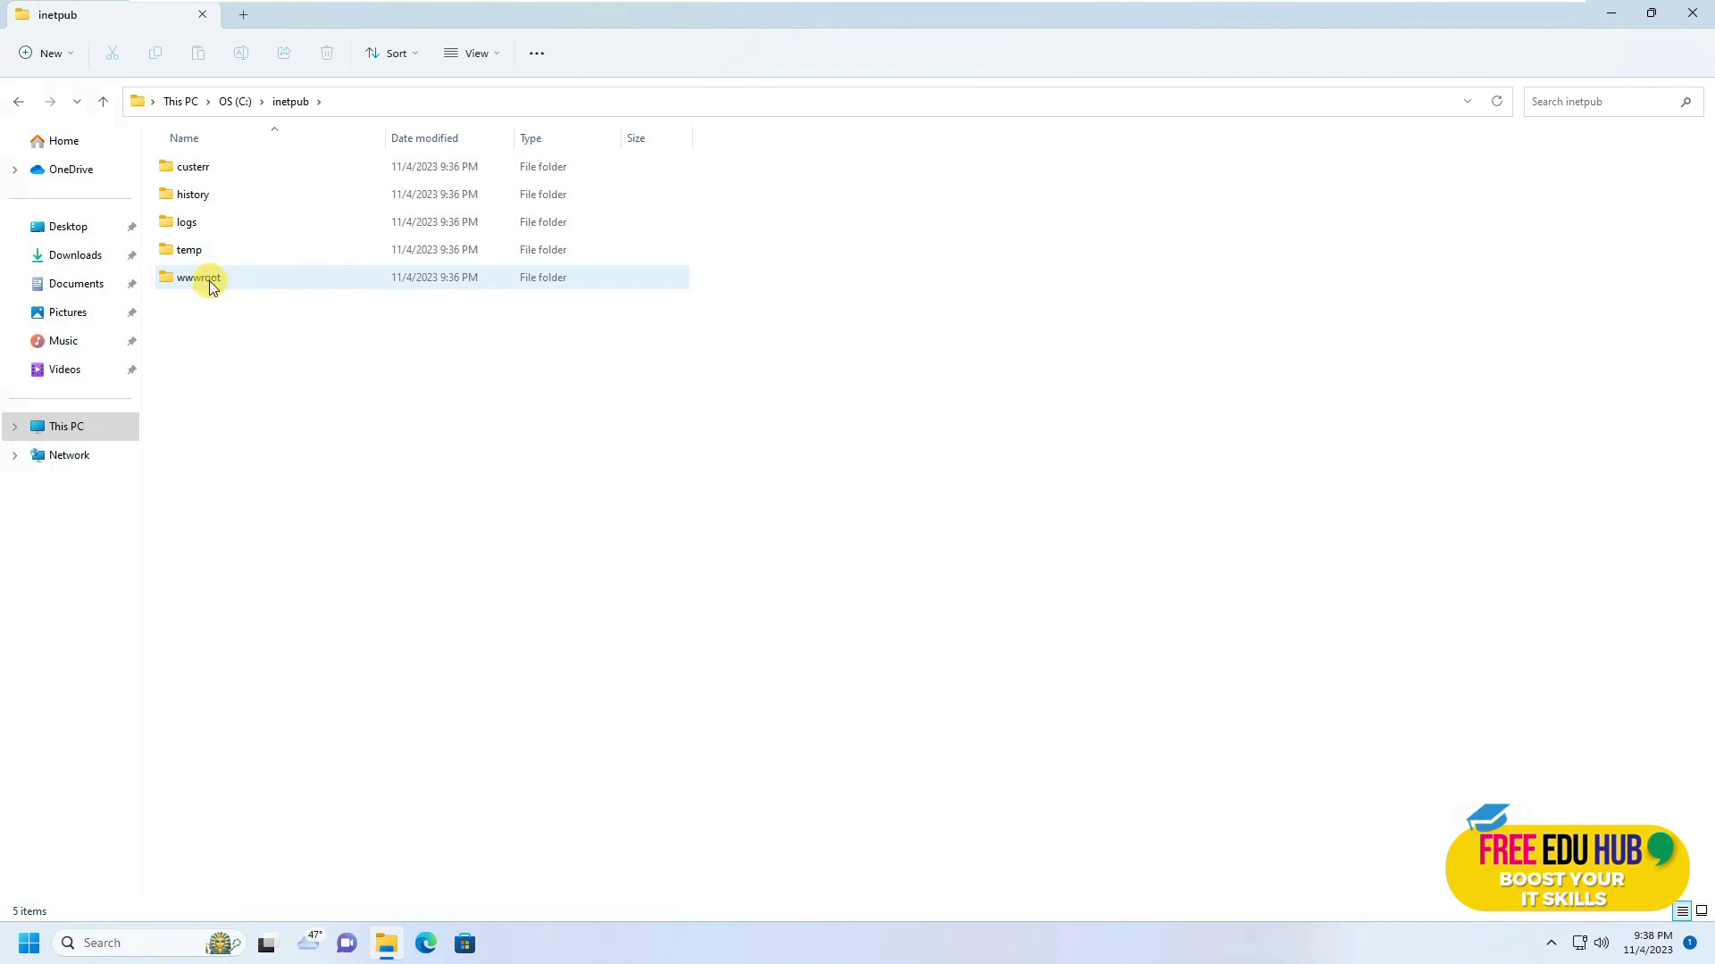
double_click(208, 284)
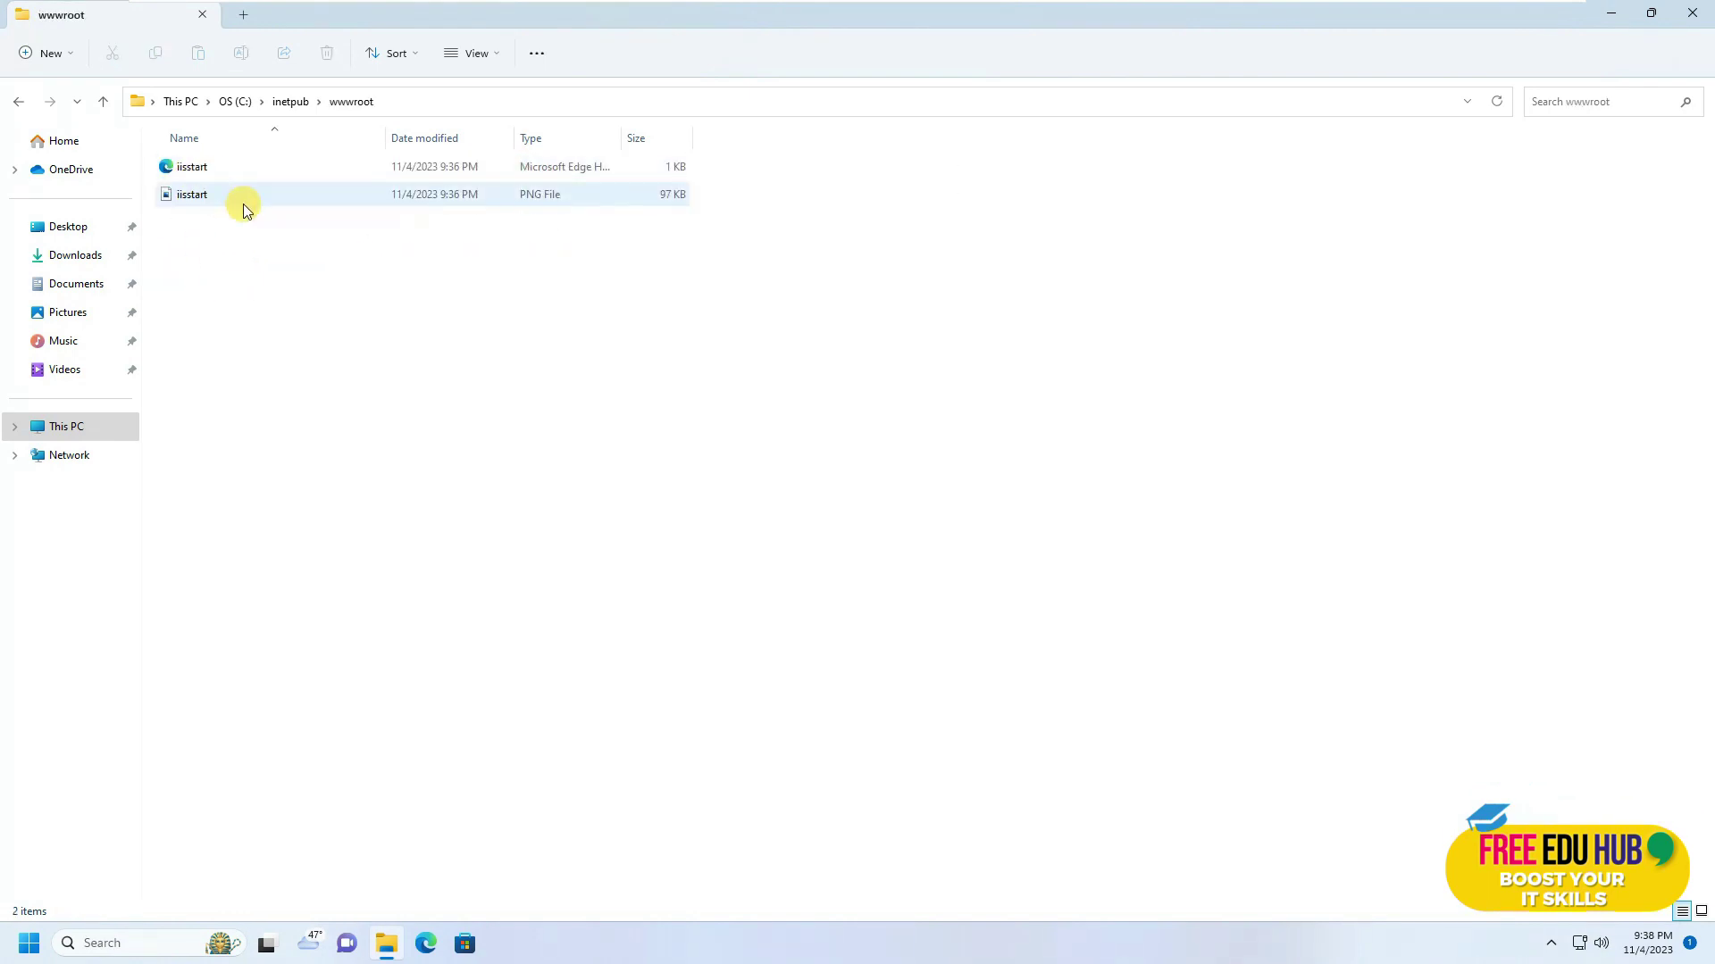
- Copy the wwwroot folder and paste it as a shortcut on the desktop, checking that the shortcut opens the folder
click(103, 104)
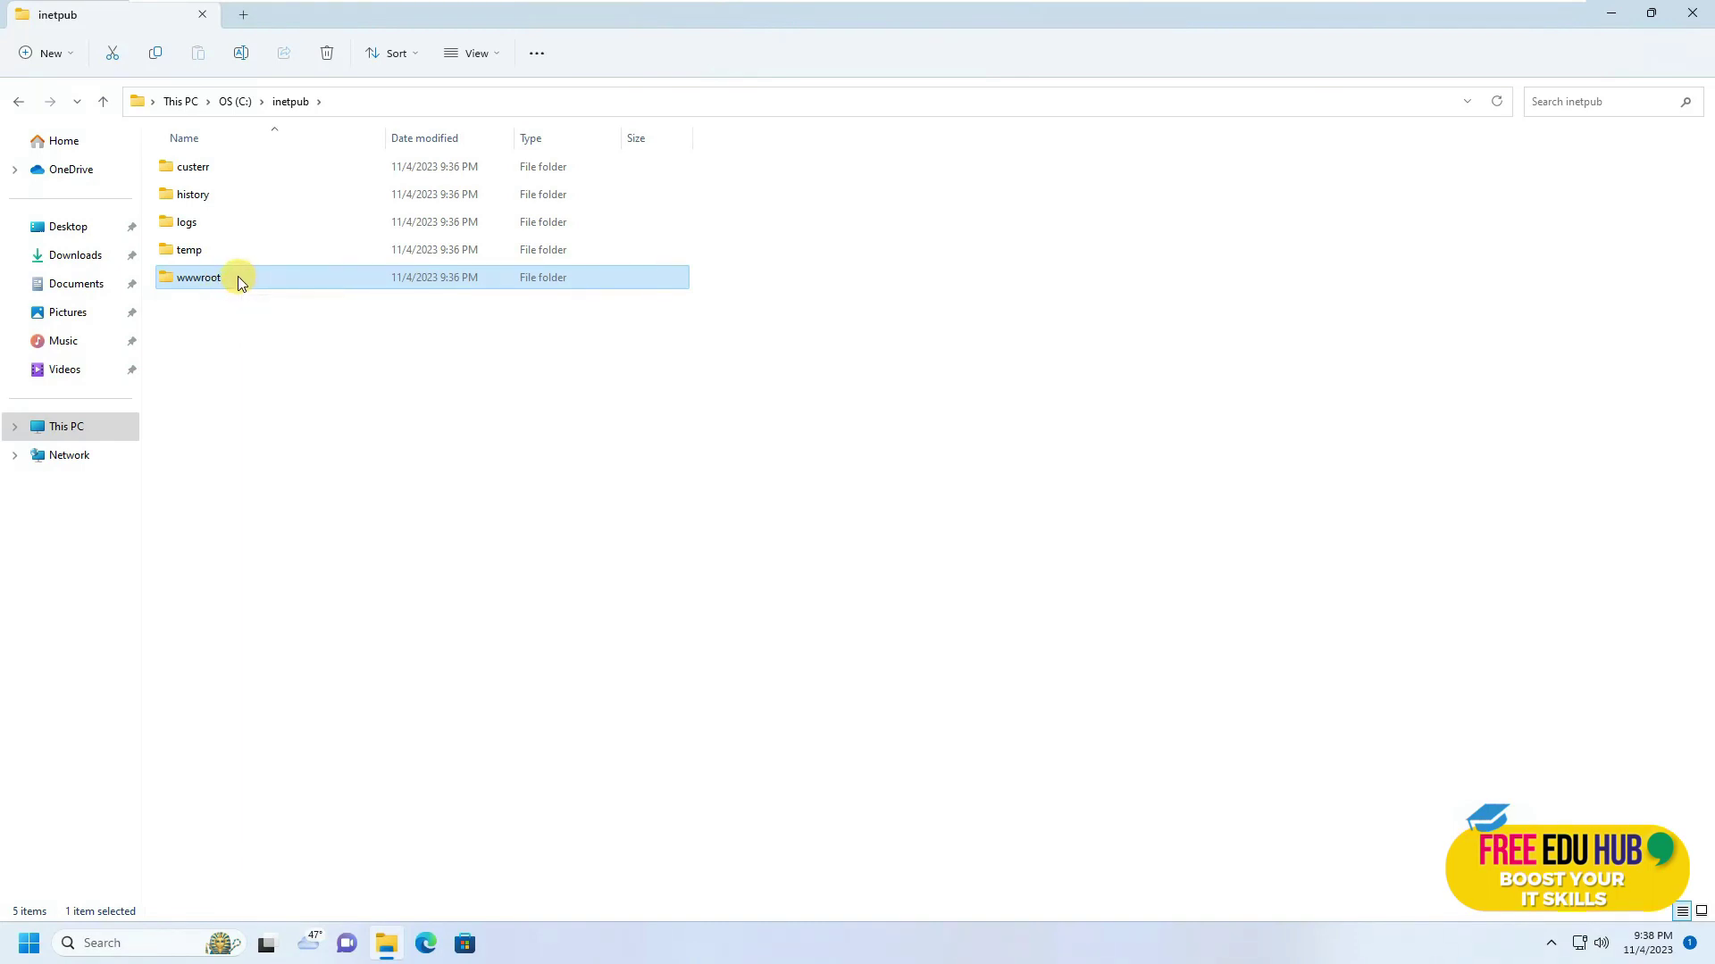
right_click(238, 276)
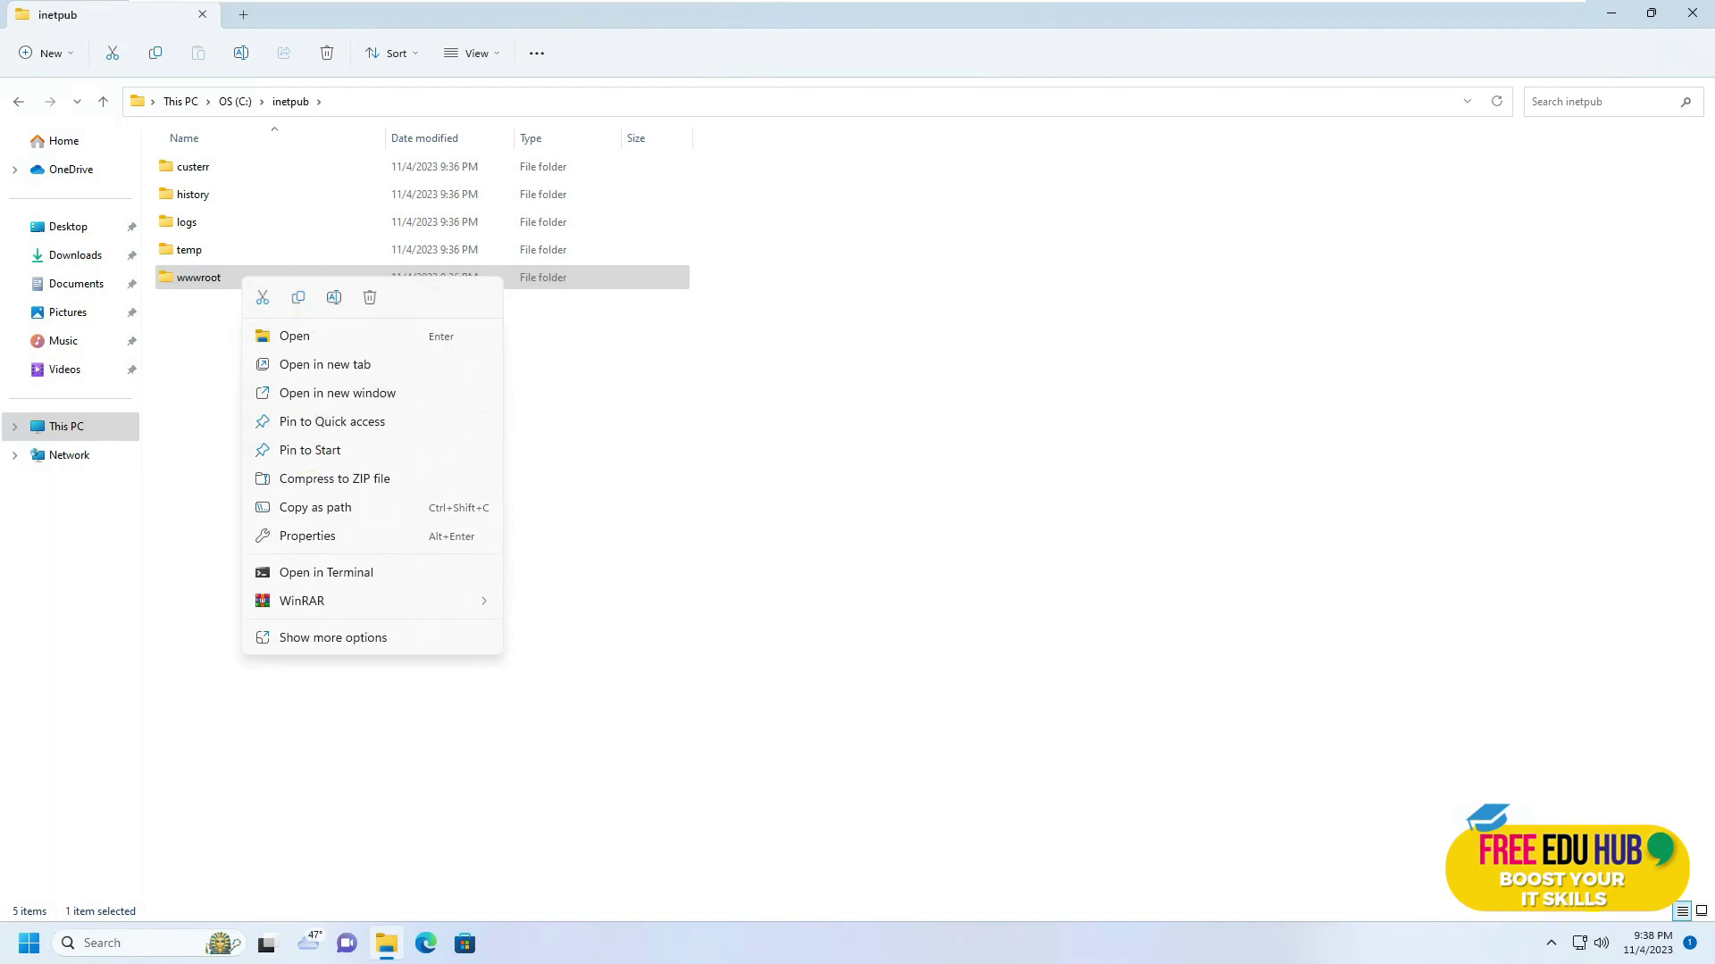
click(300, 300)
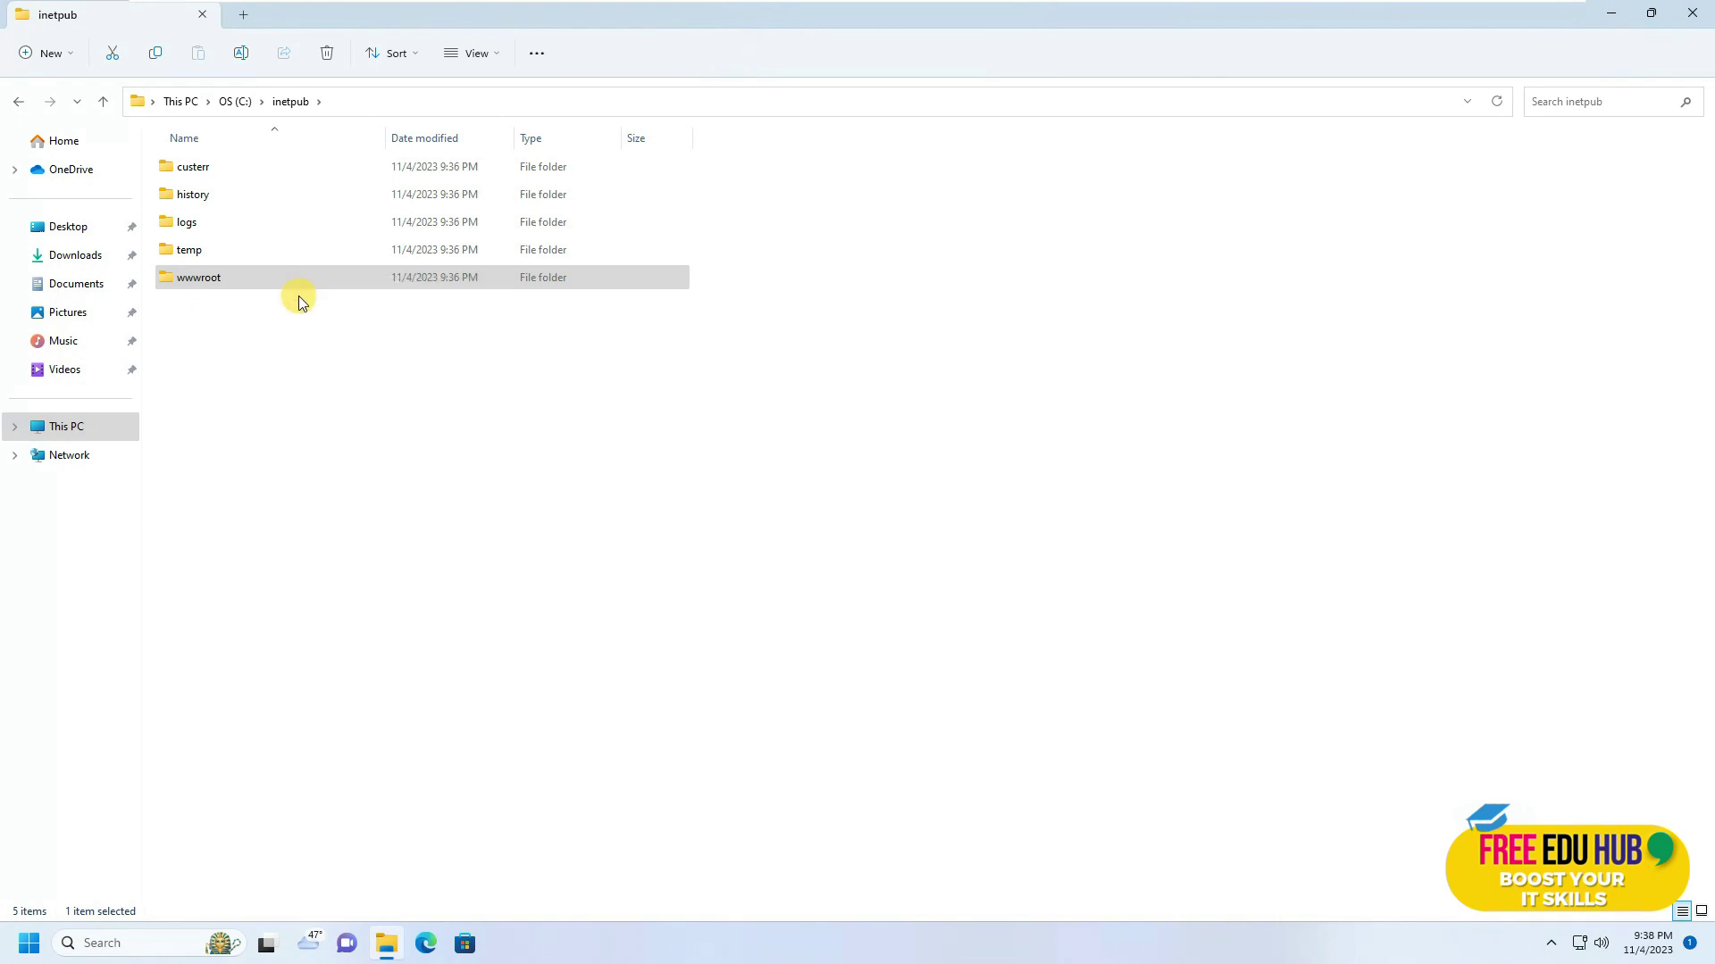
click(1694, 14)
right_click(86, 612)
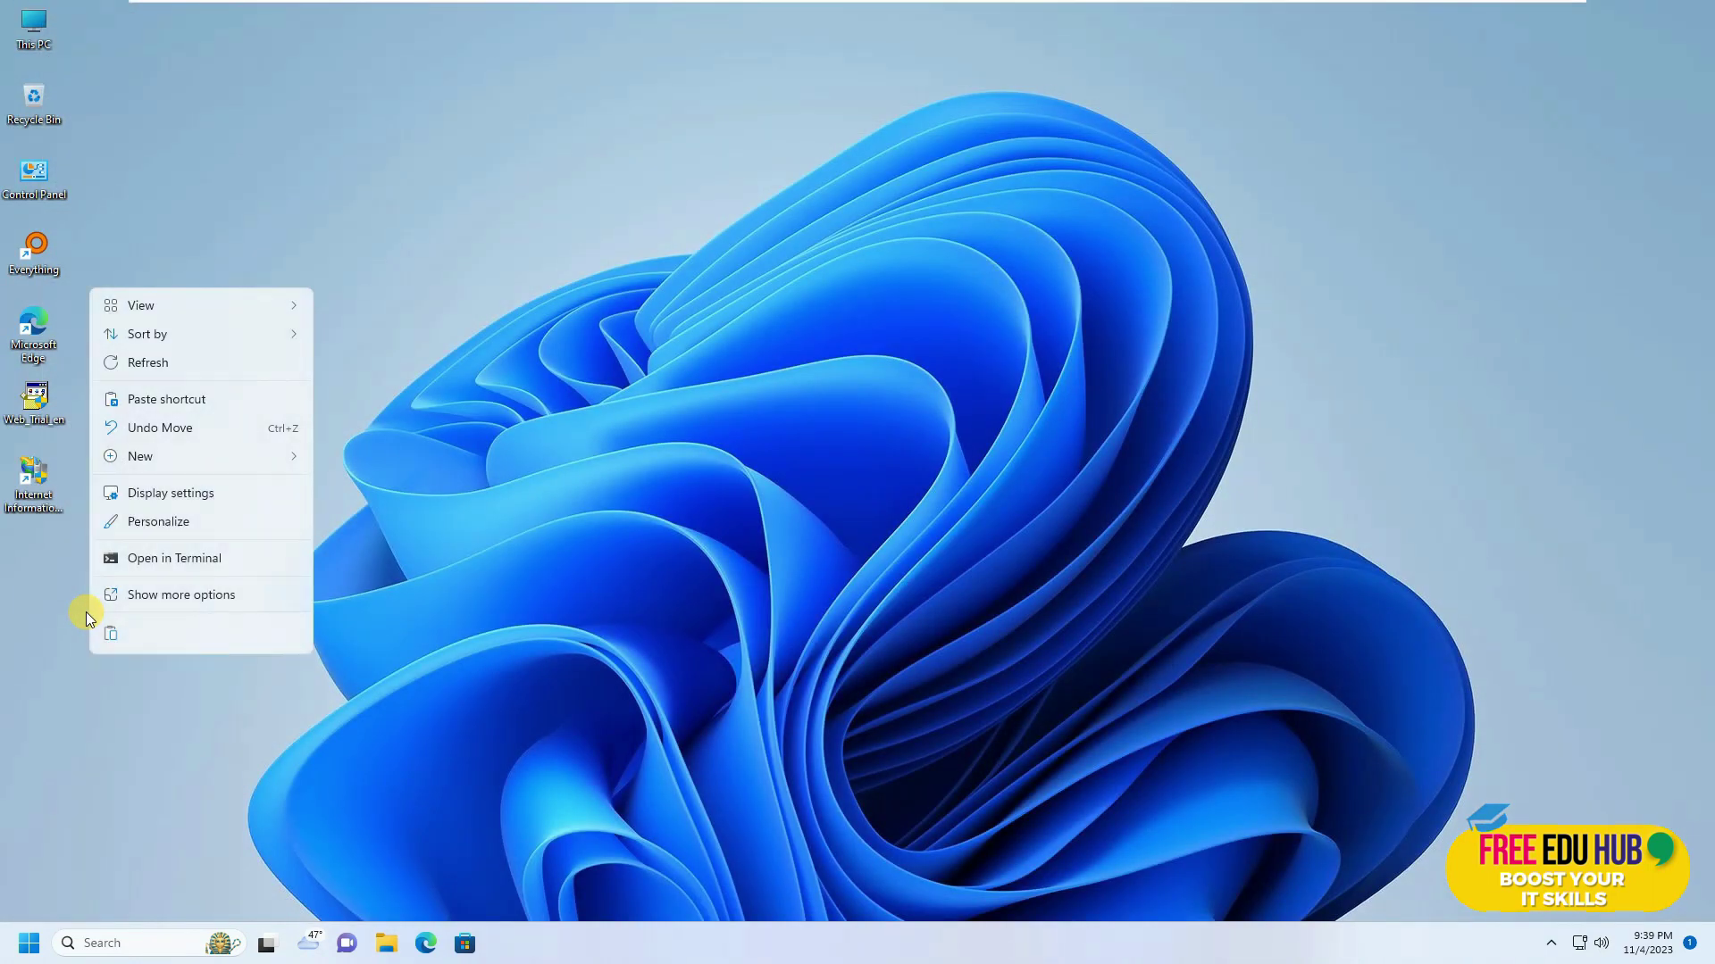
click(163, 401)
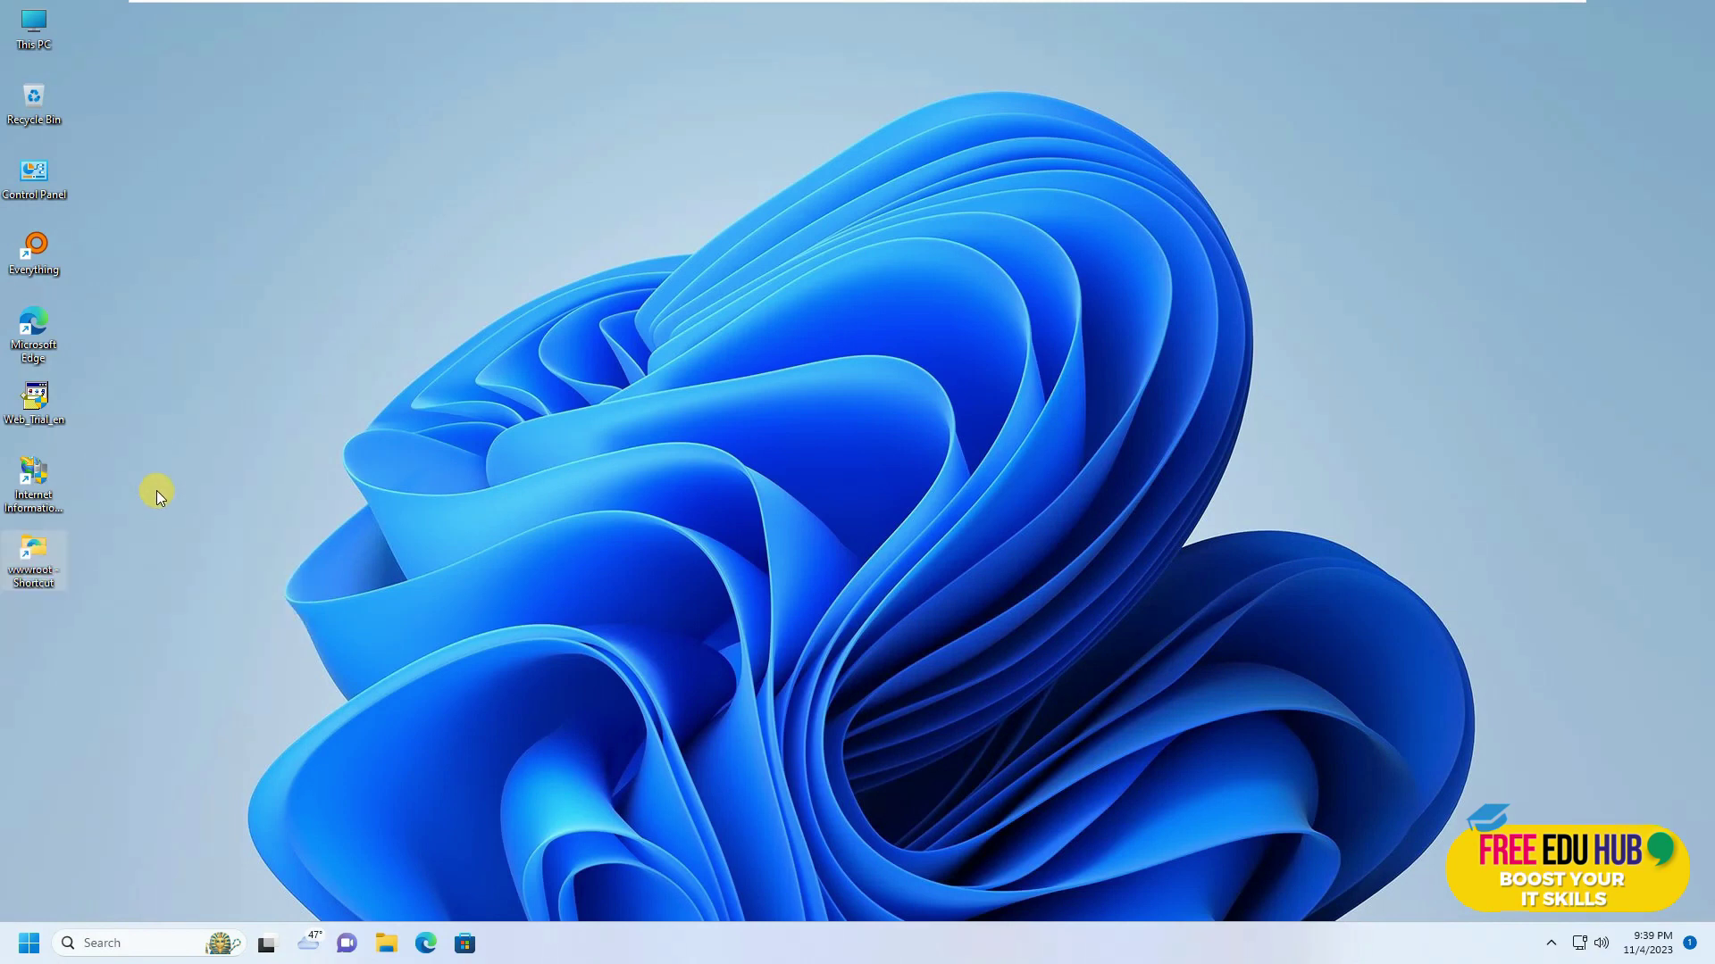
double_click(32, 550)
click(1692, 14)
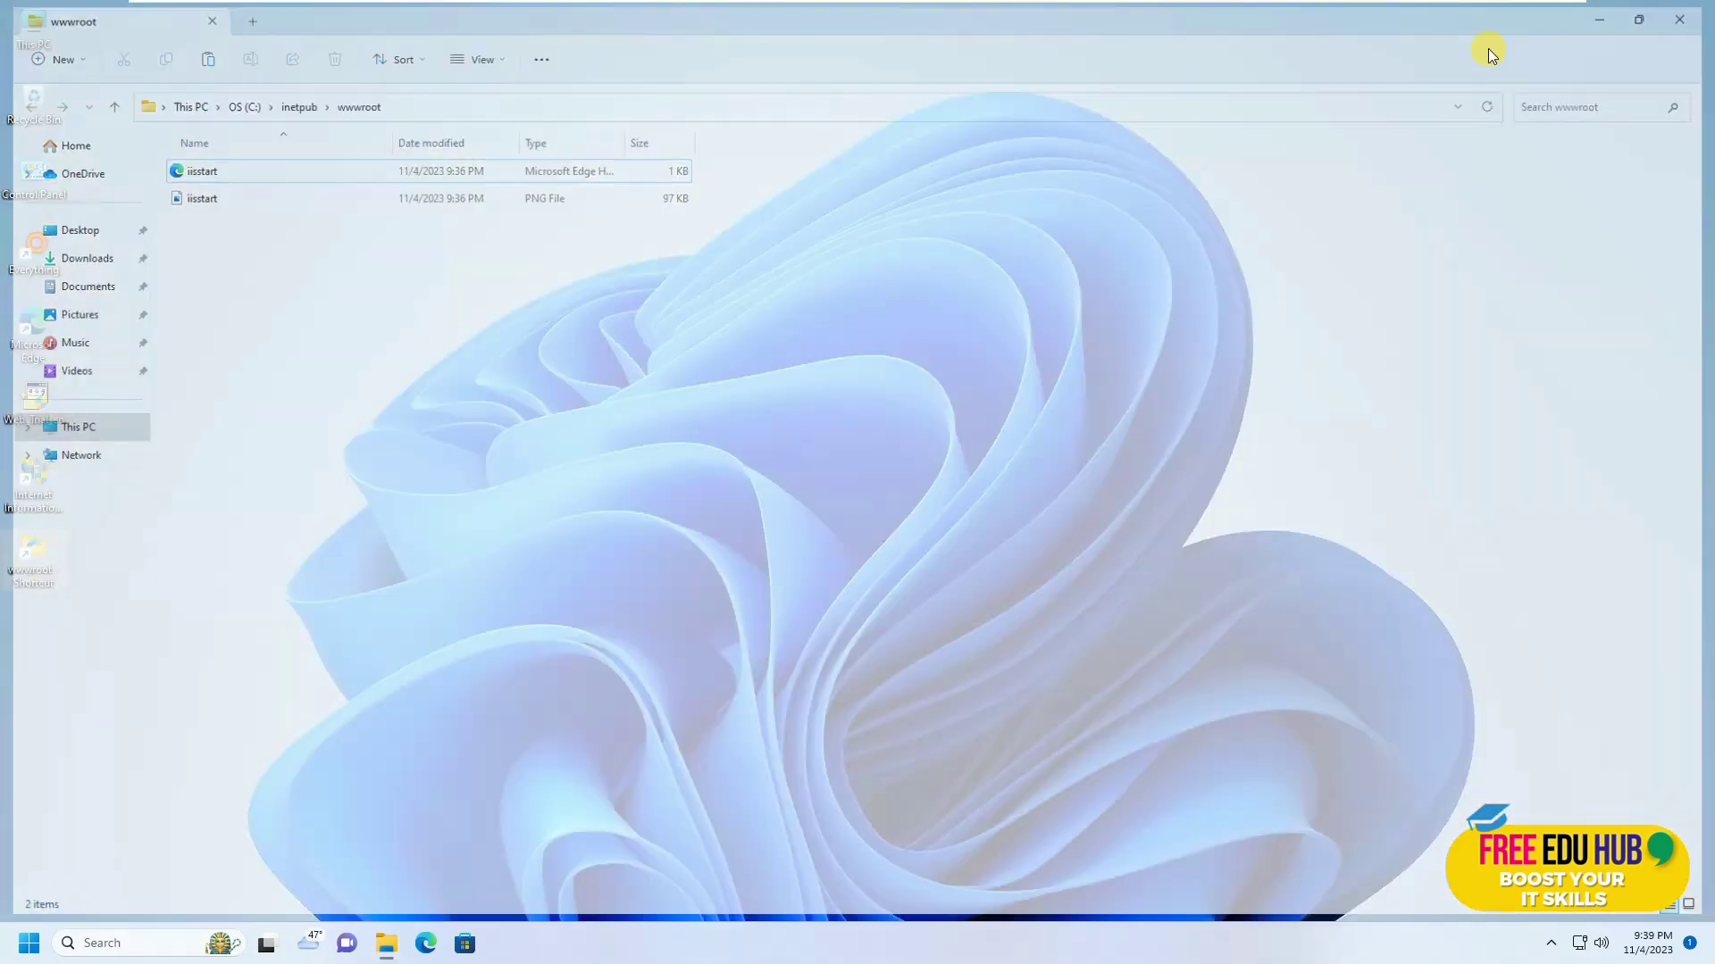
- Open IIS Manager from its desktop shortcut, view it maximized with a wider Connections pane, and close it
double_click(55, 486)
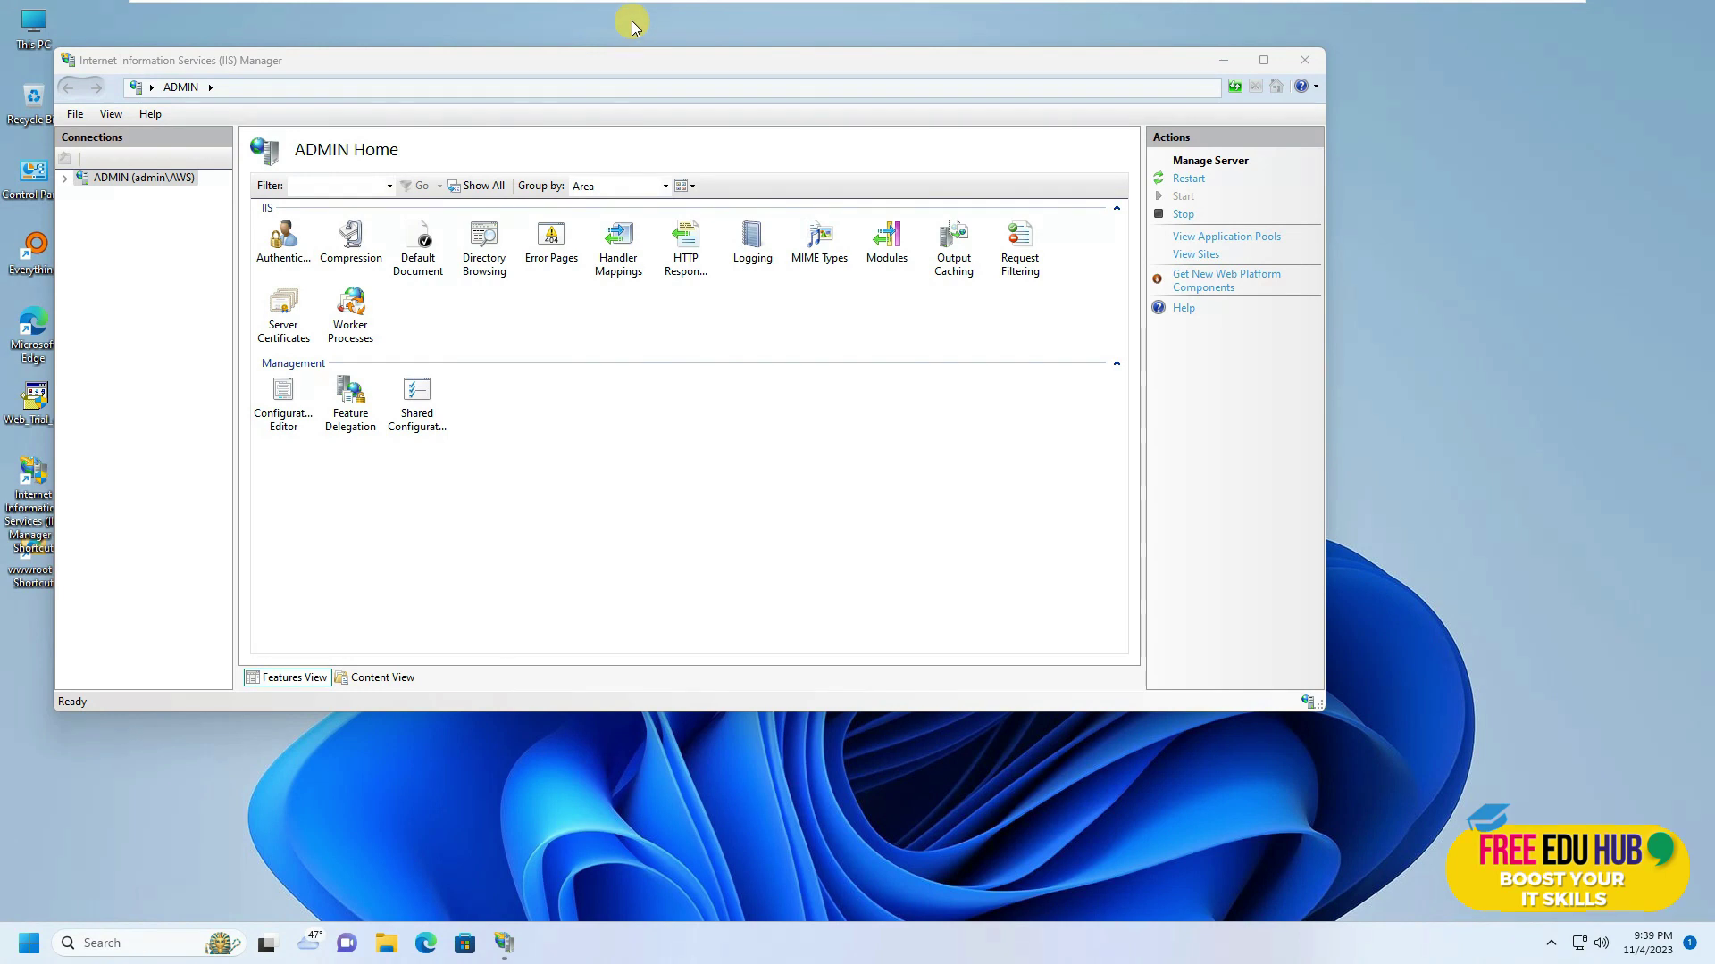
double_click(668, 62)
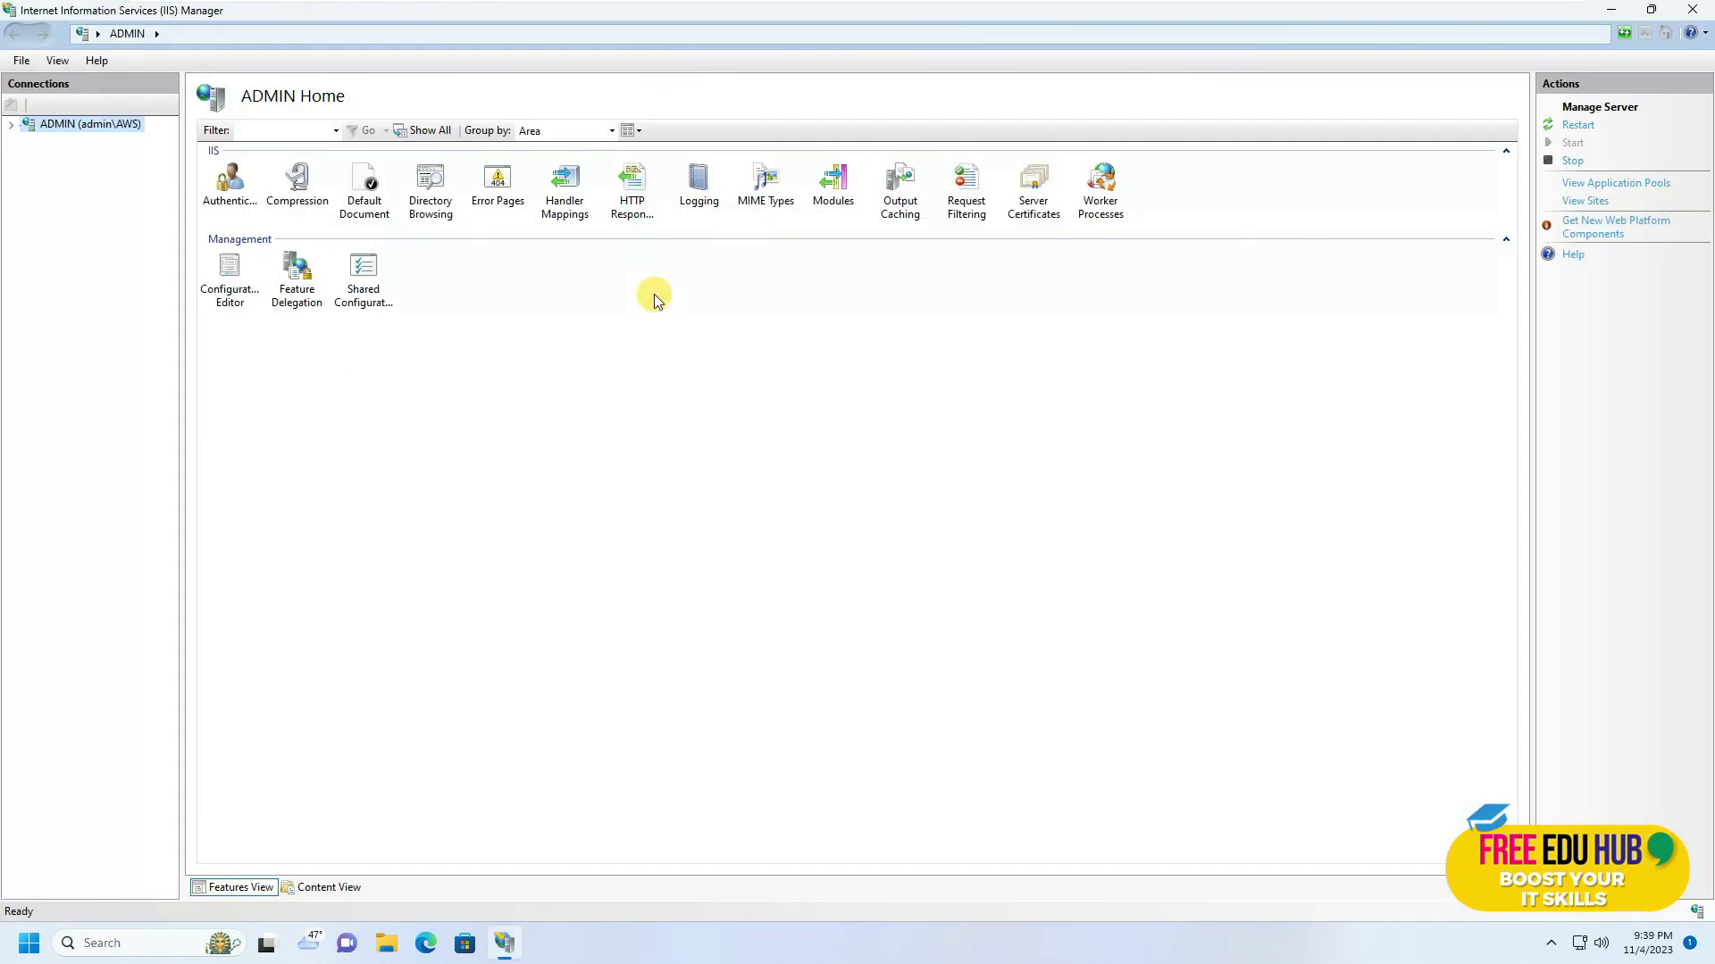
drag(181, 429, 328, 425)
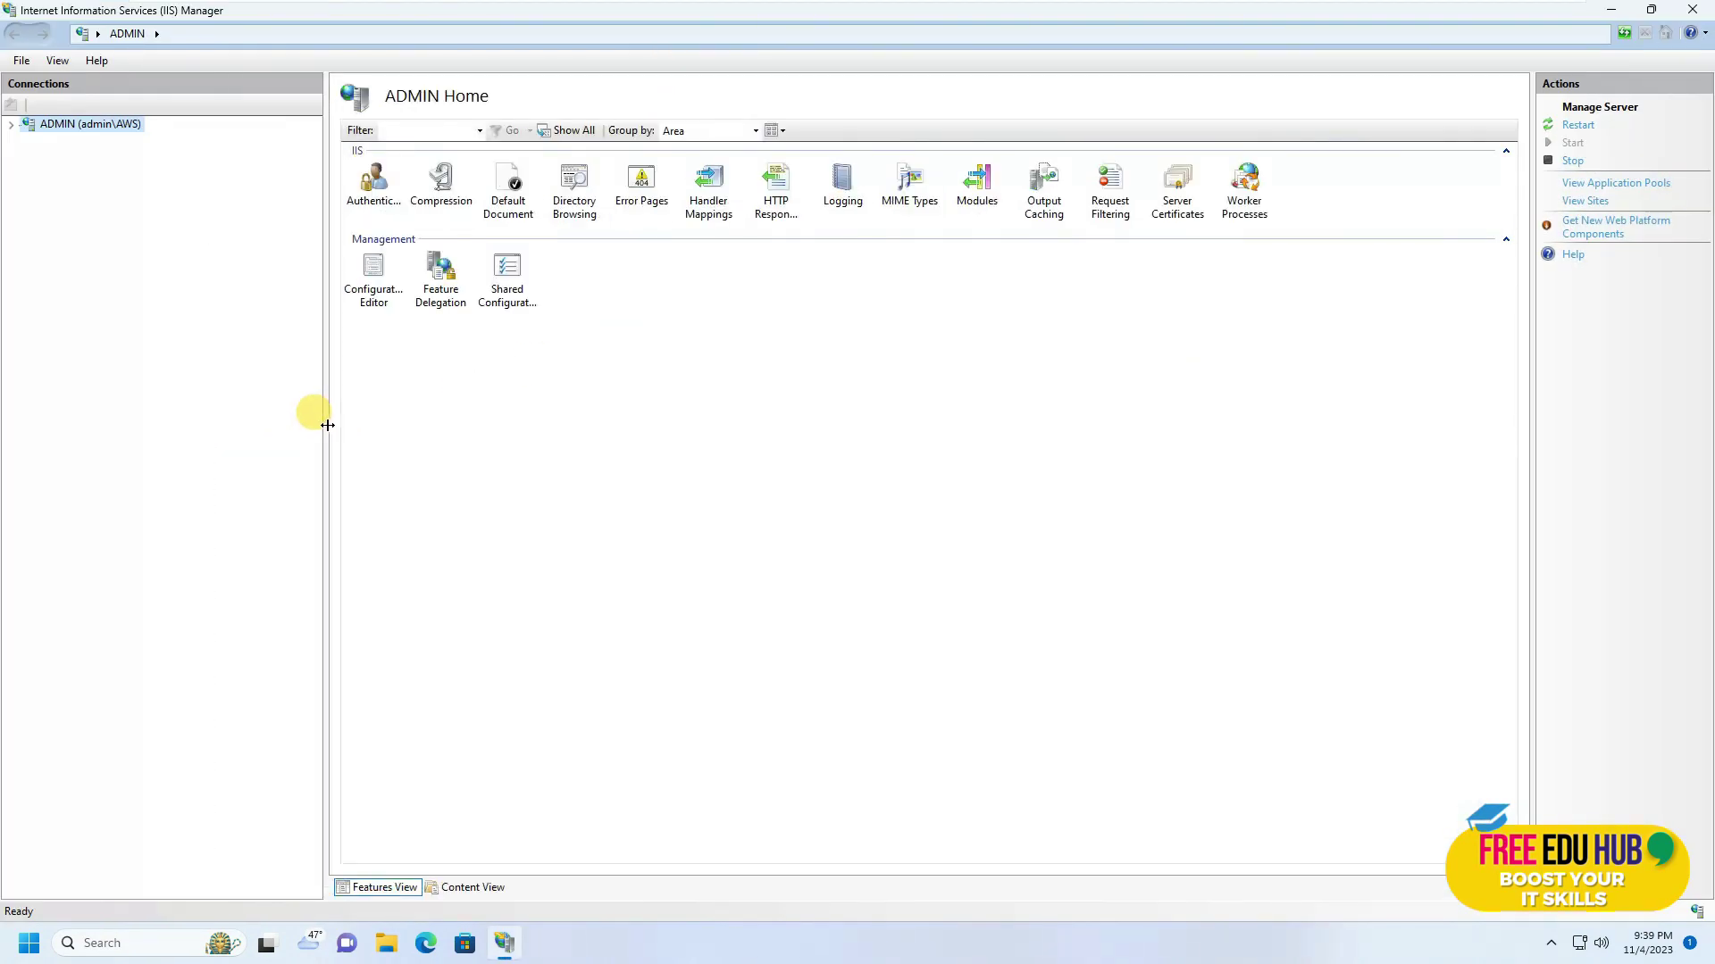
click(1694, 11)
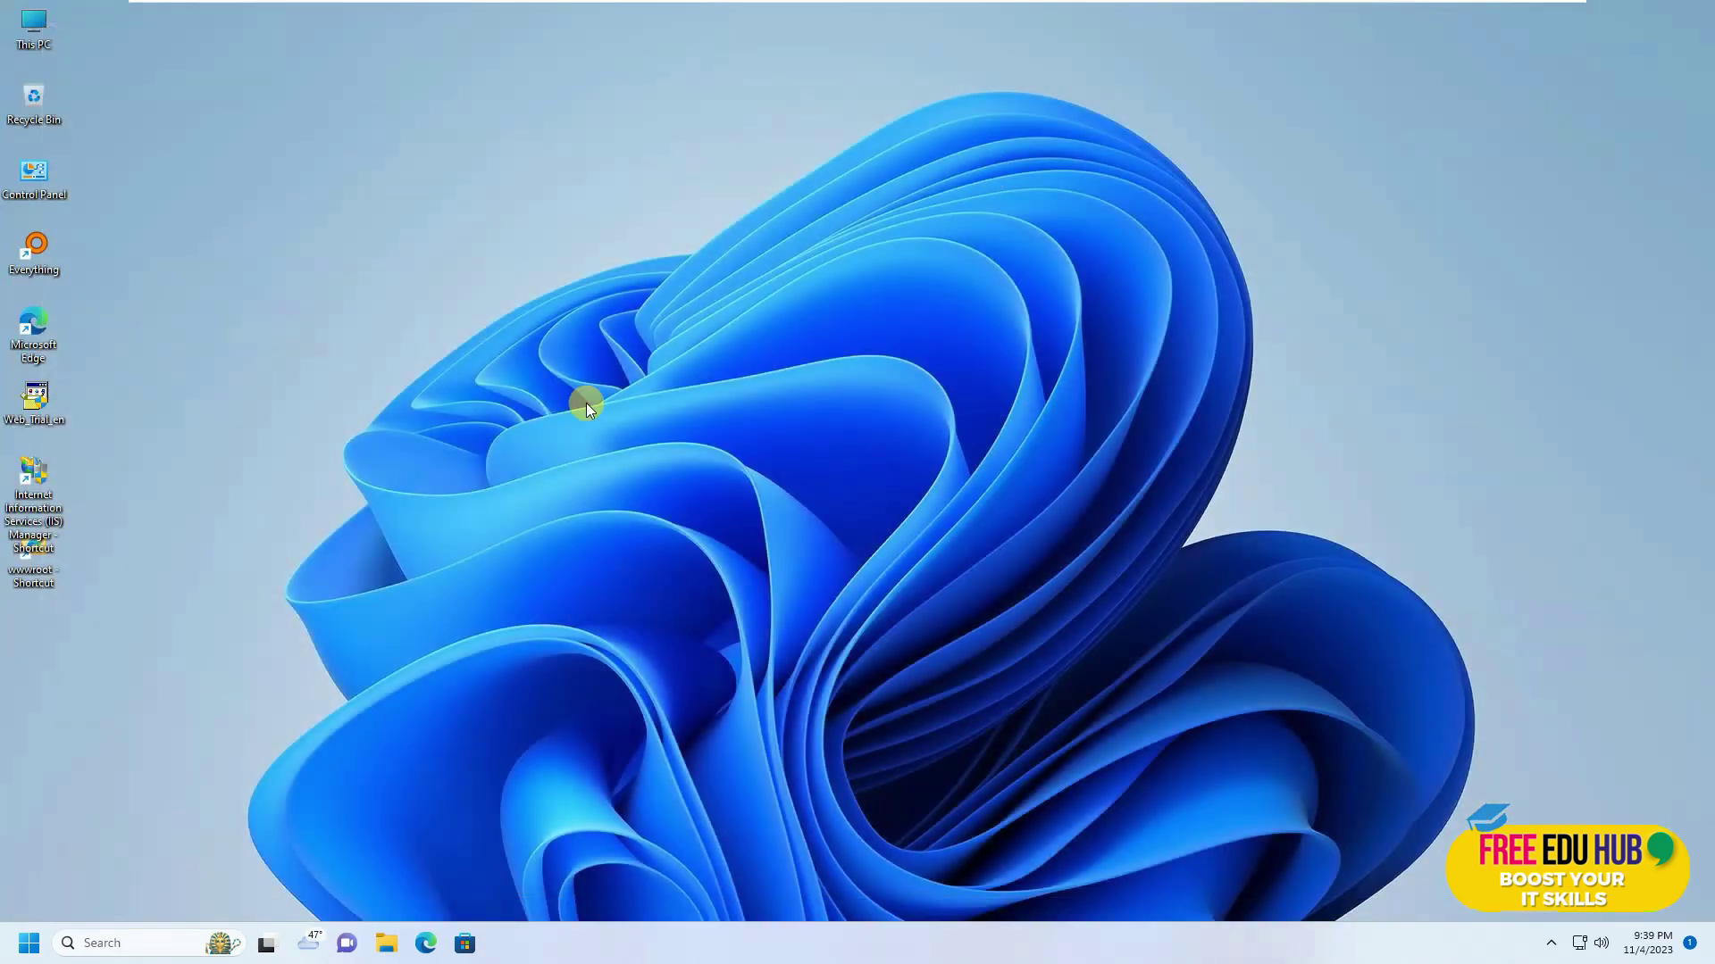
click(426, 943)
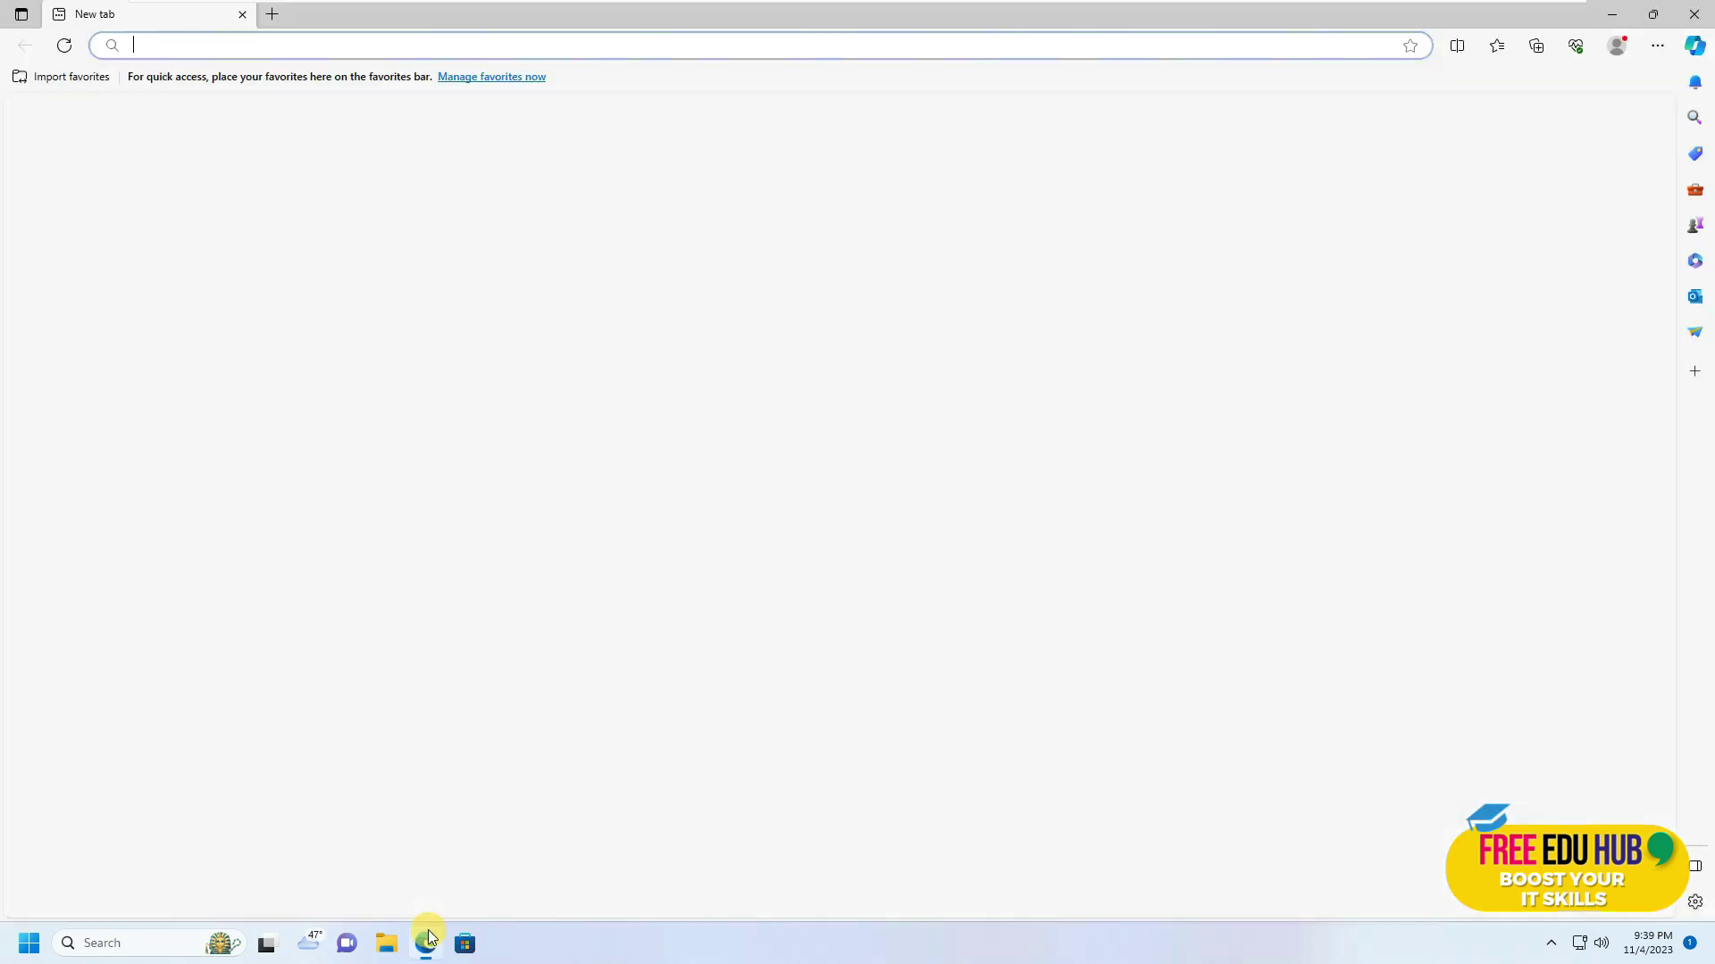
text(h)
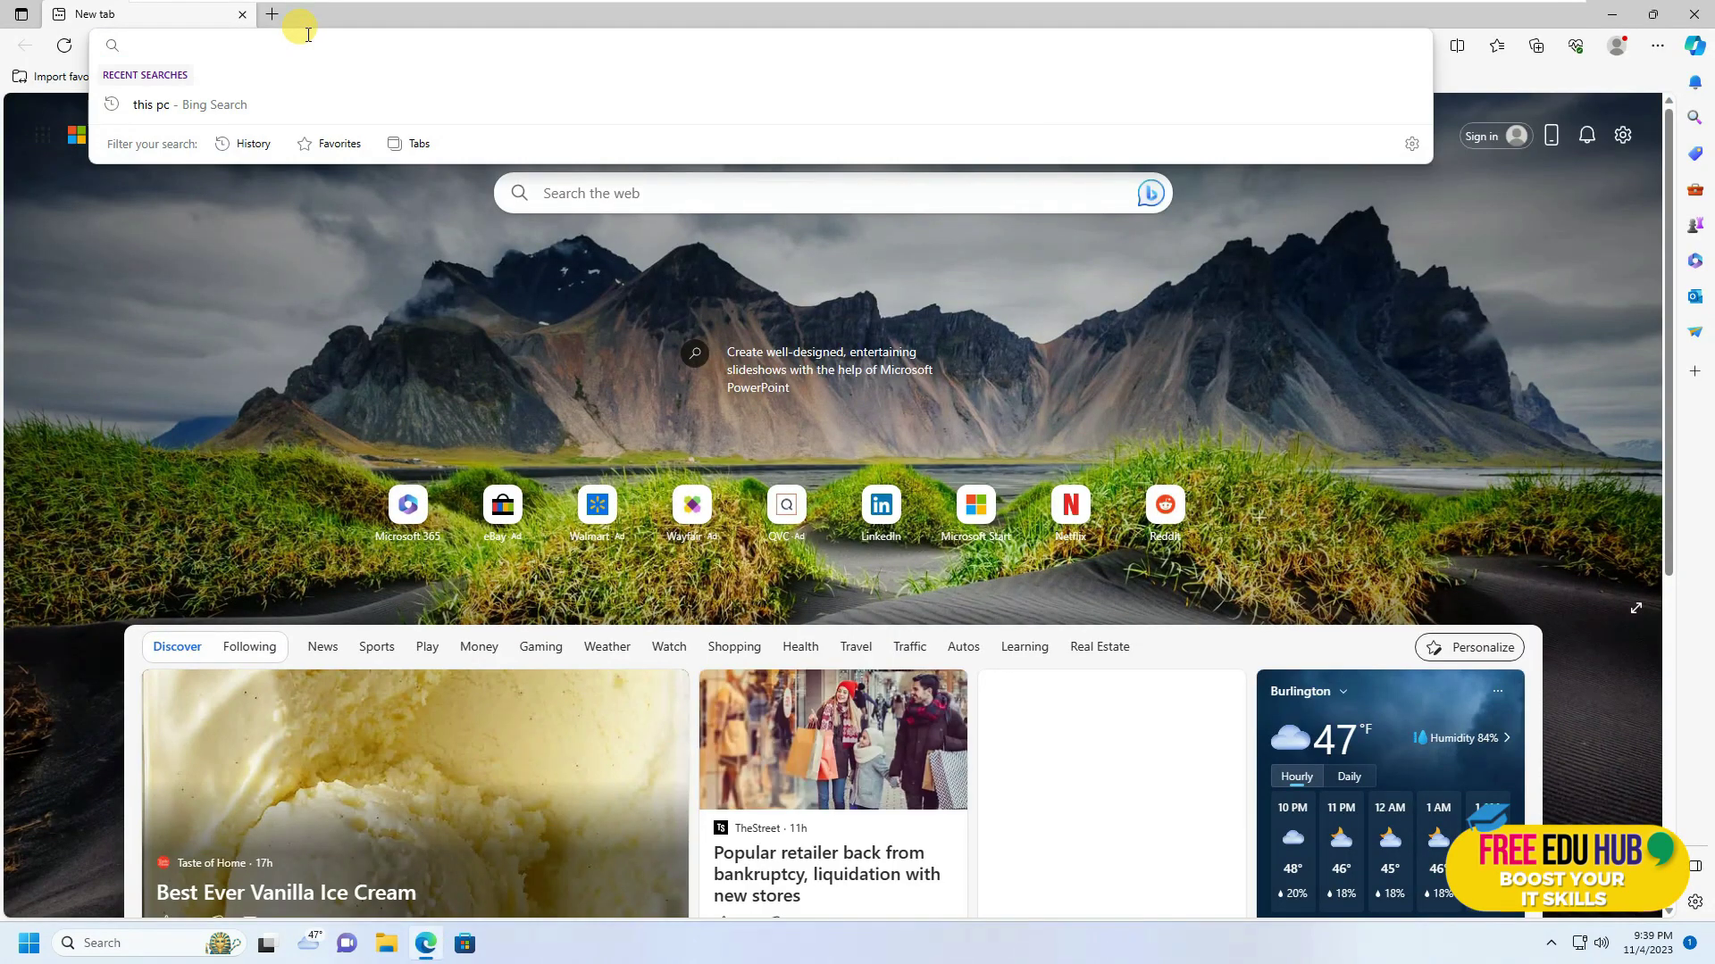
text(ttp://)
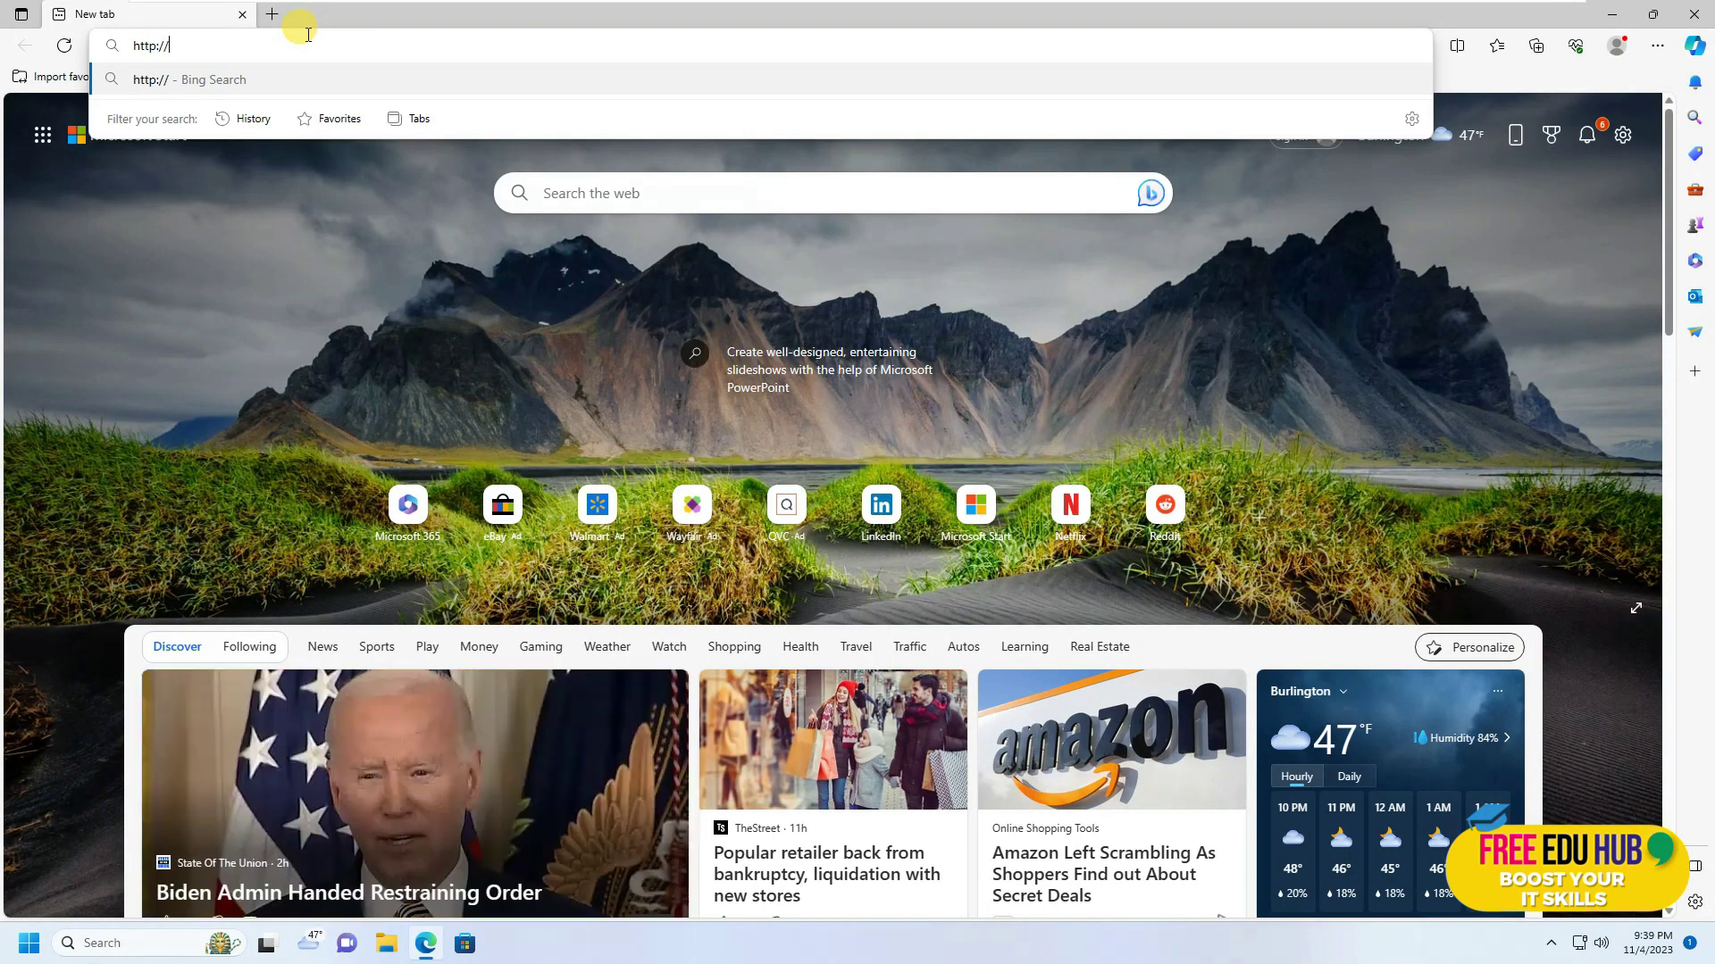
text(localhost)
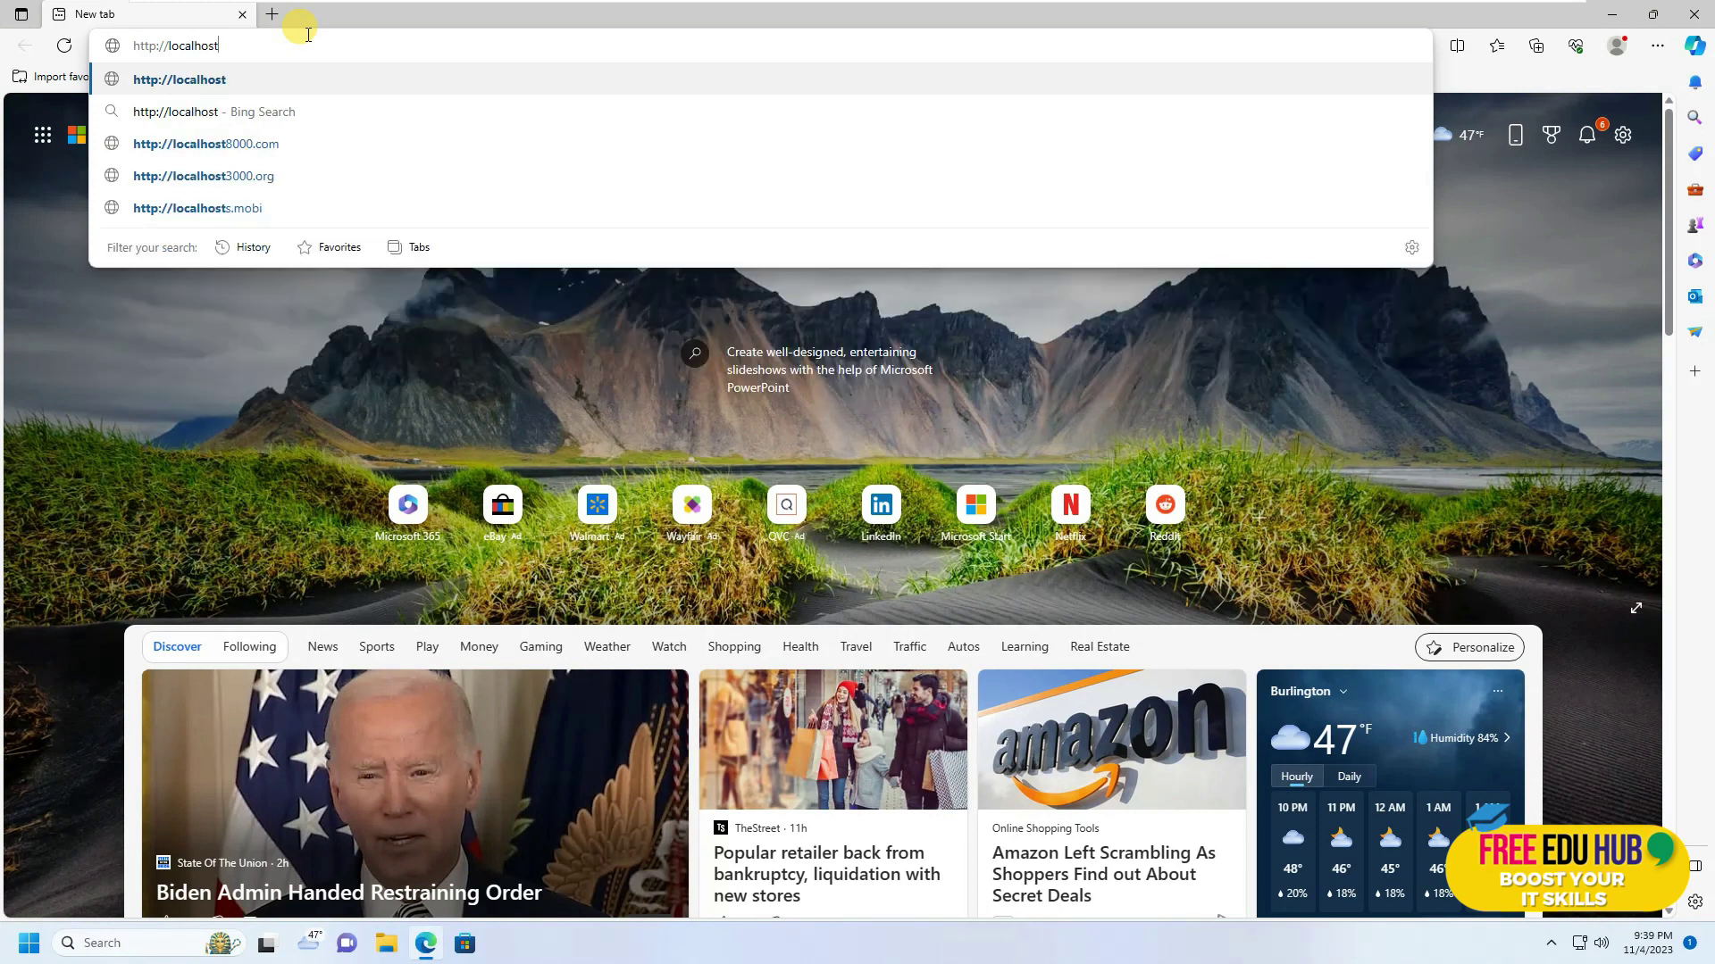
key(Return)
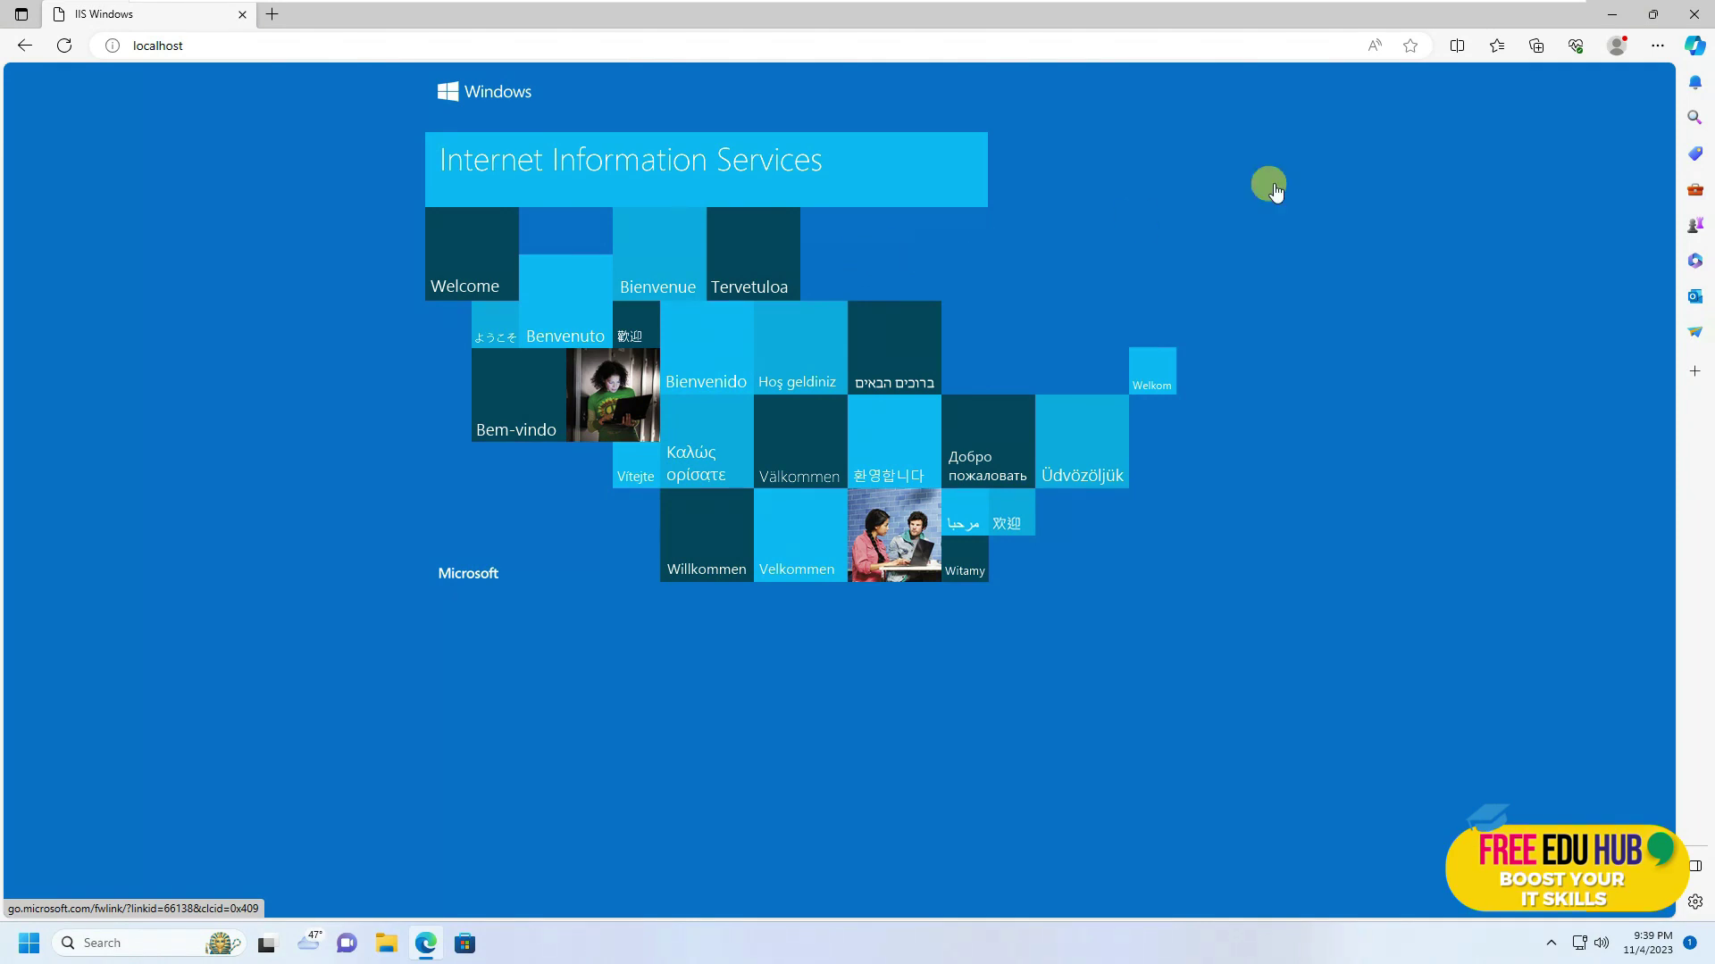
click(1611, 13)
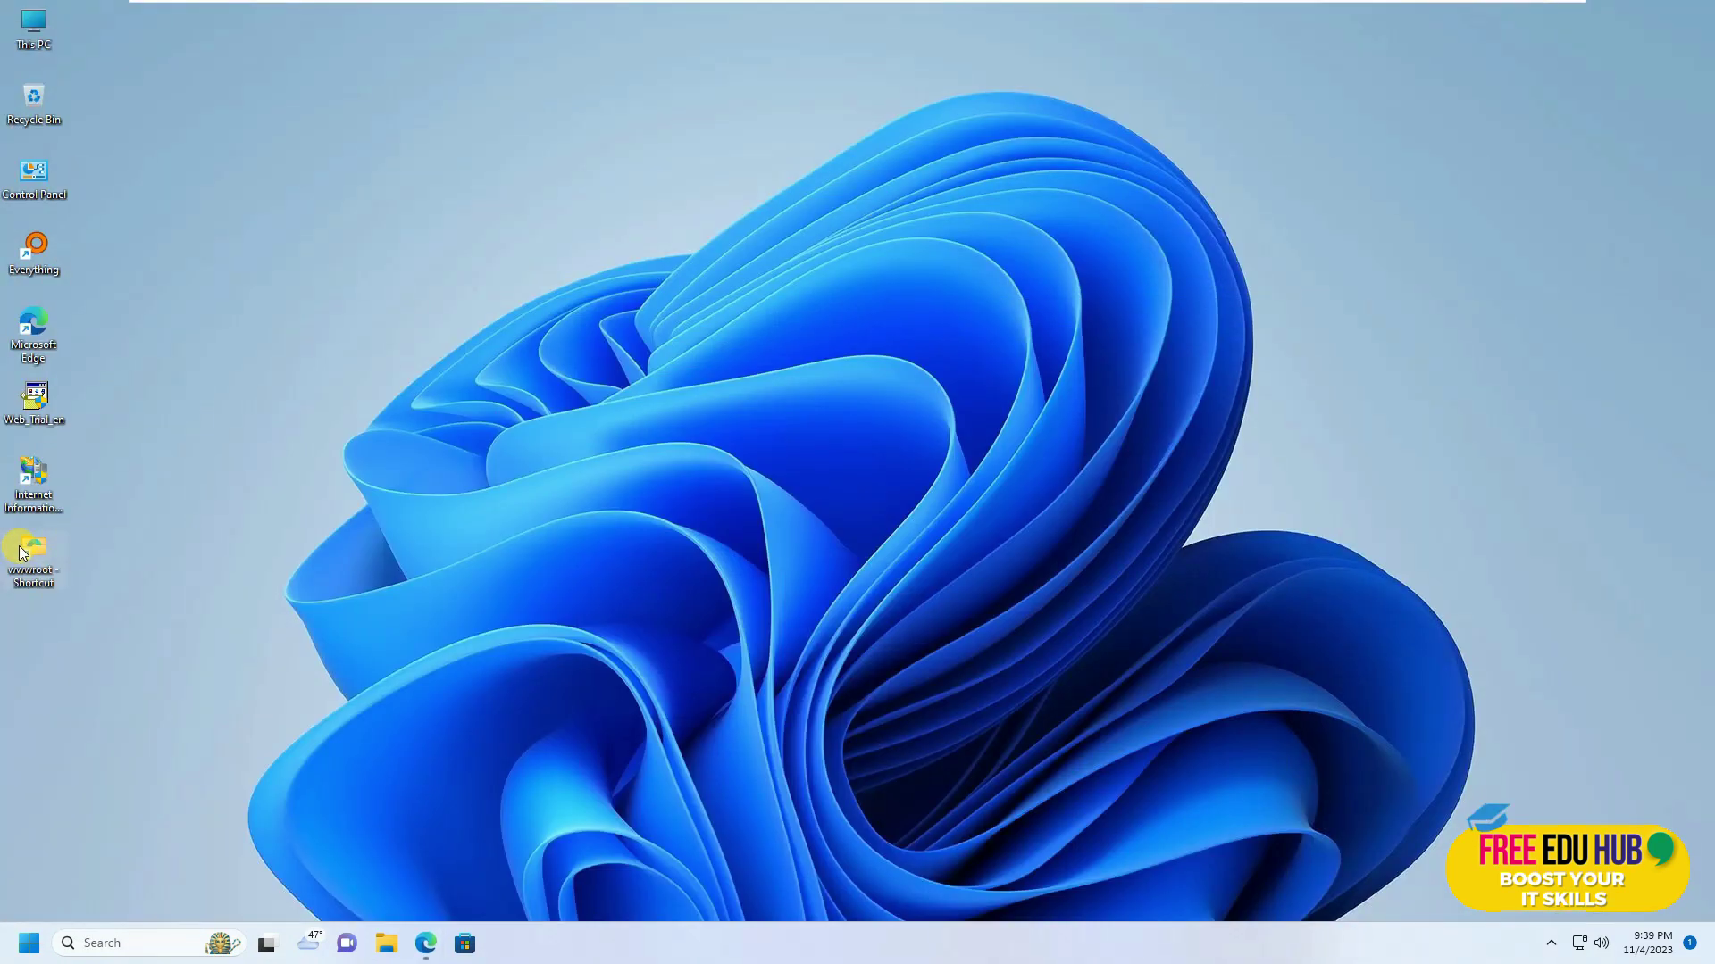
- Open the wwwroot folder from its desktop shortcut, select the iisstart HTML file, minimize the folder and switch back to Edge
double_click(33, 550)
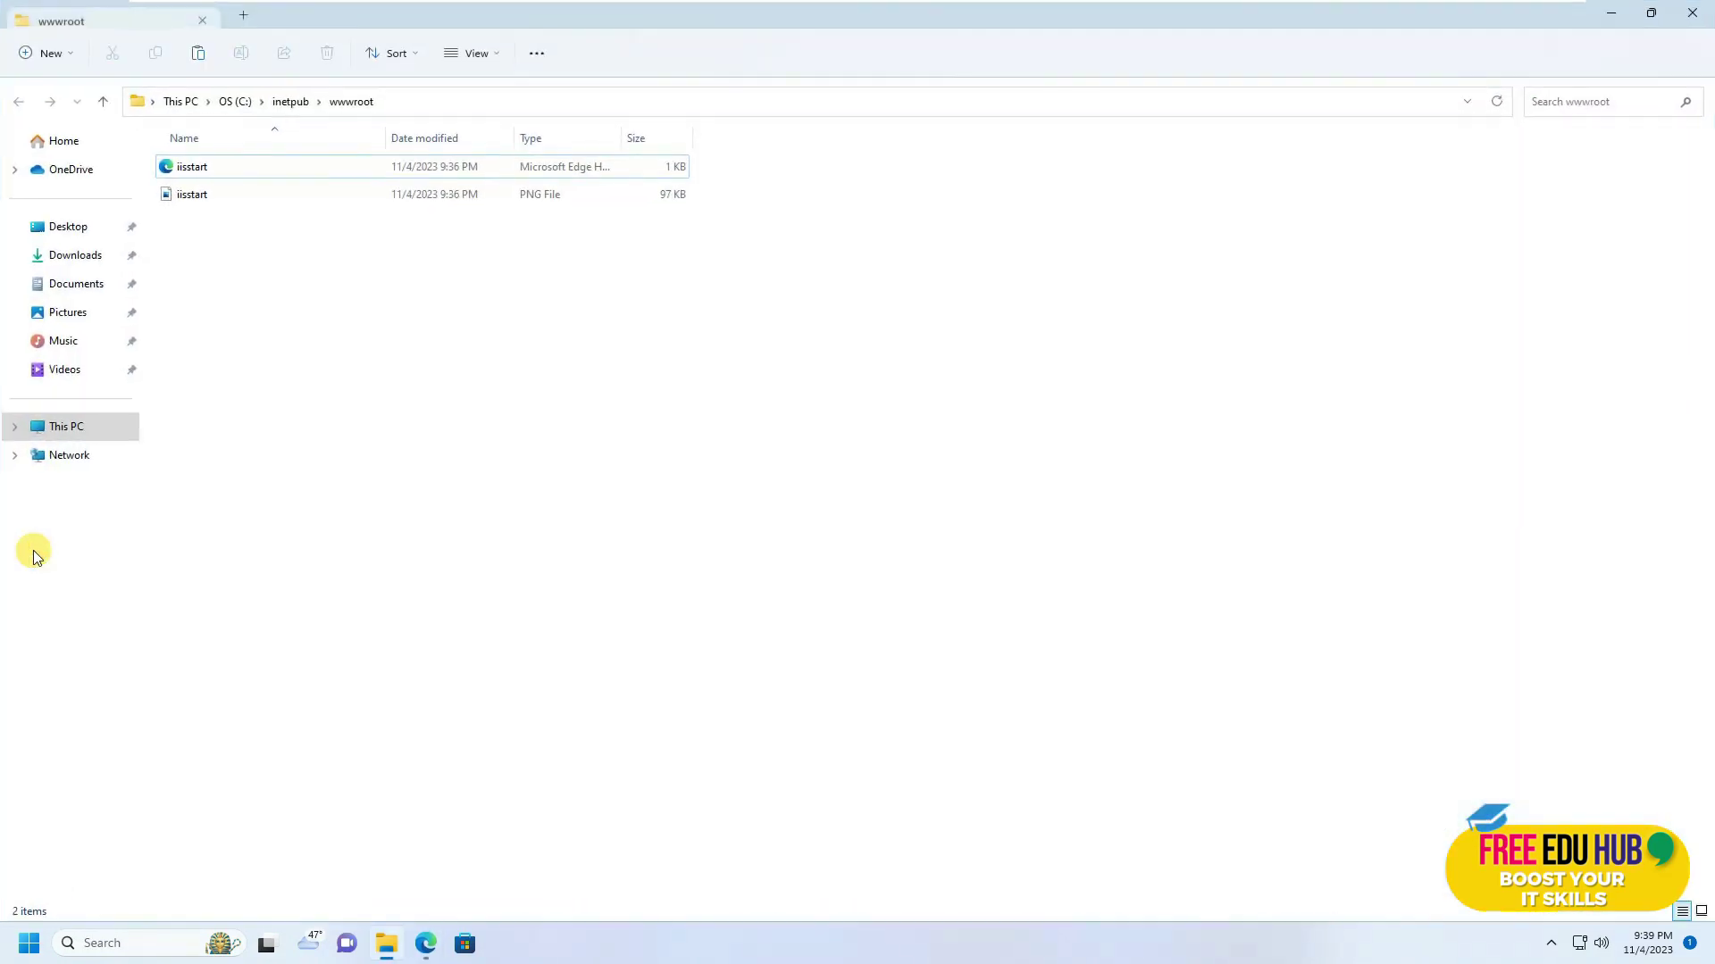
click(217, 168)
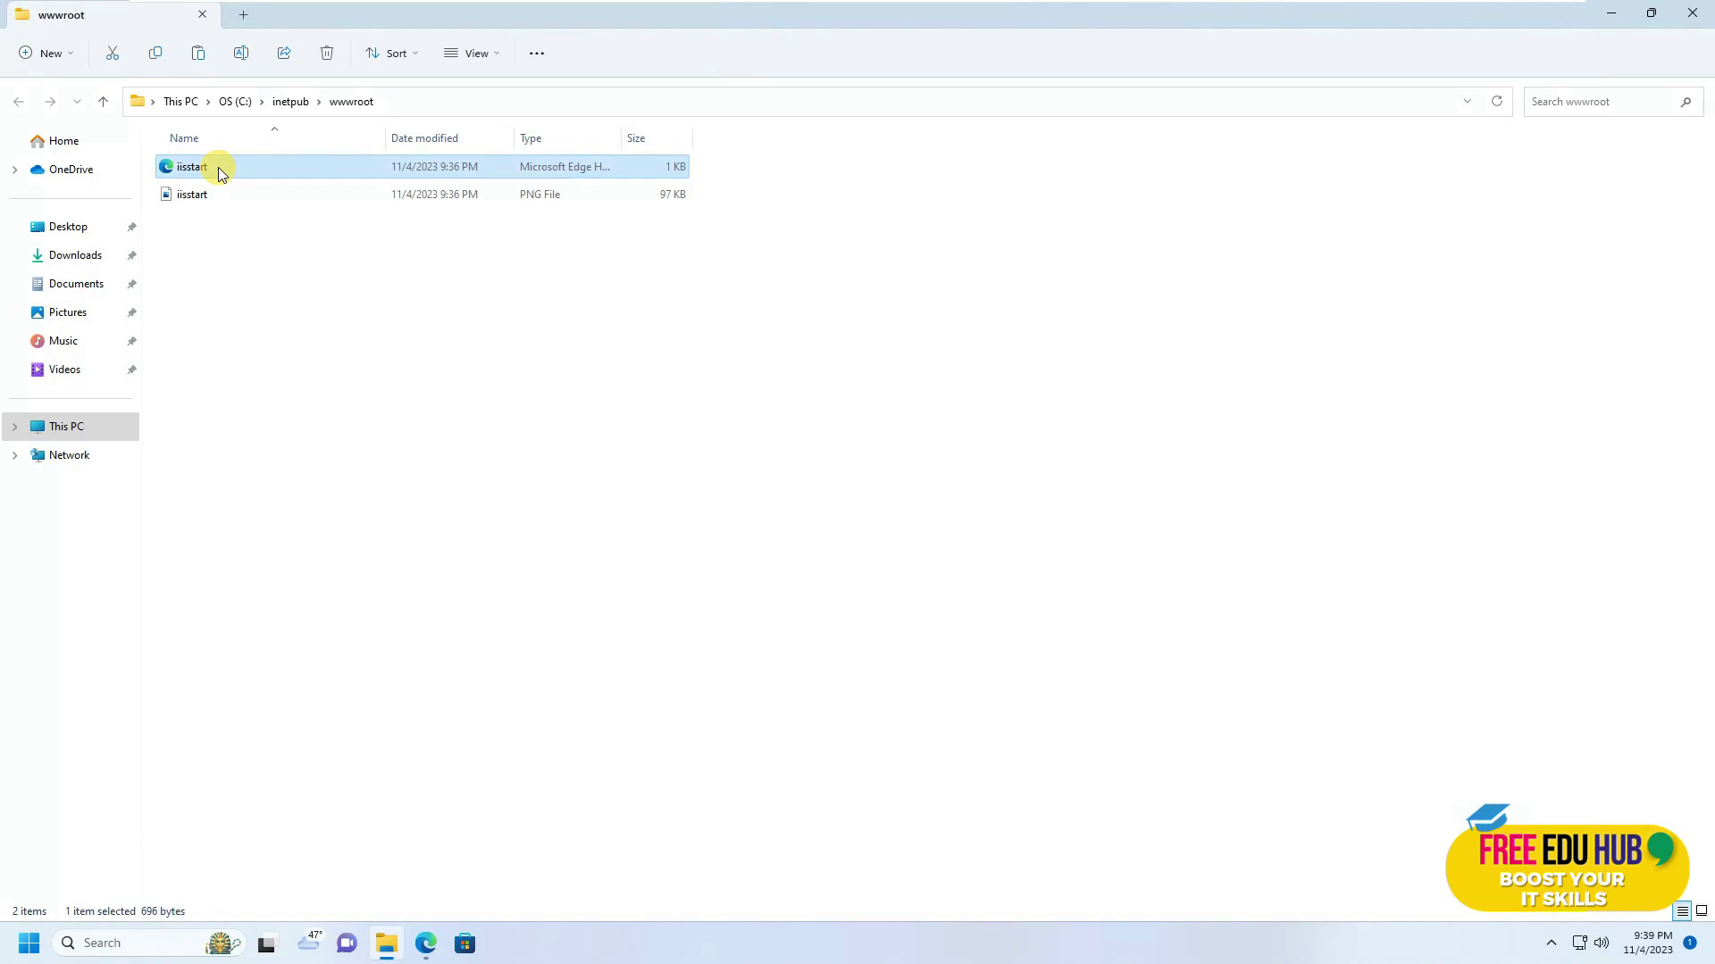
click(1611, 13)
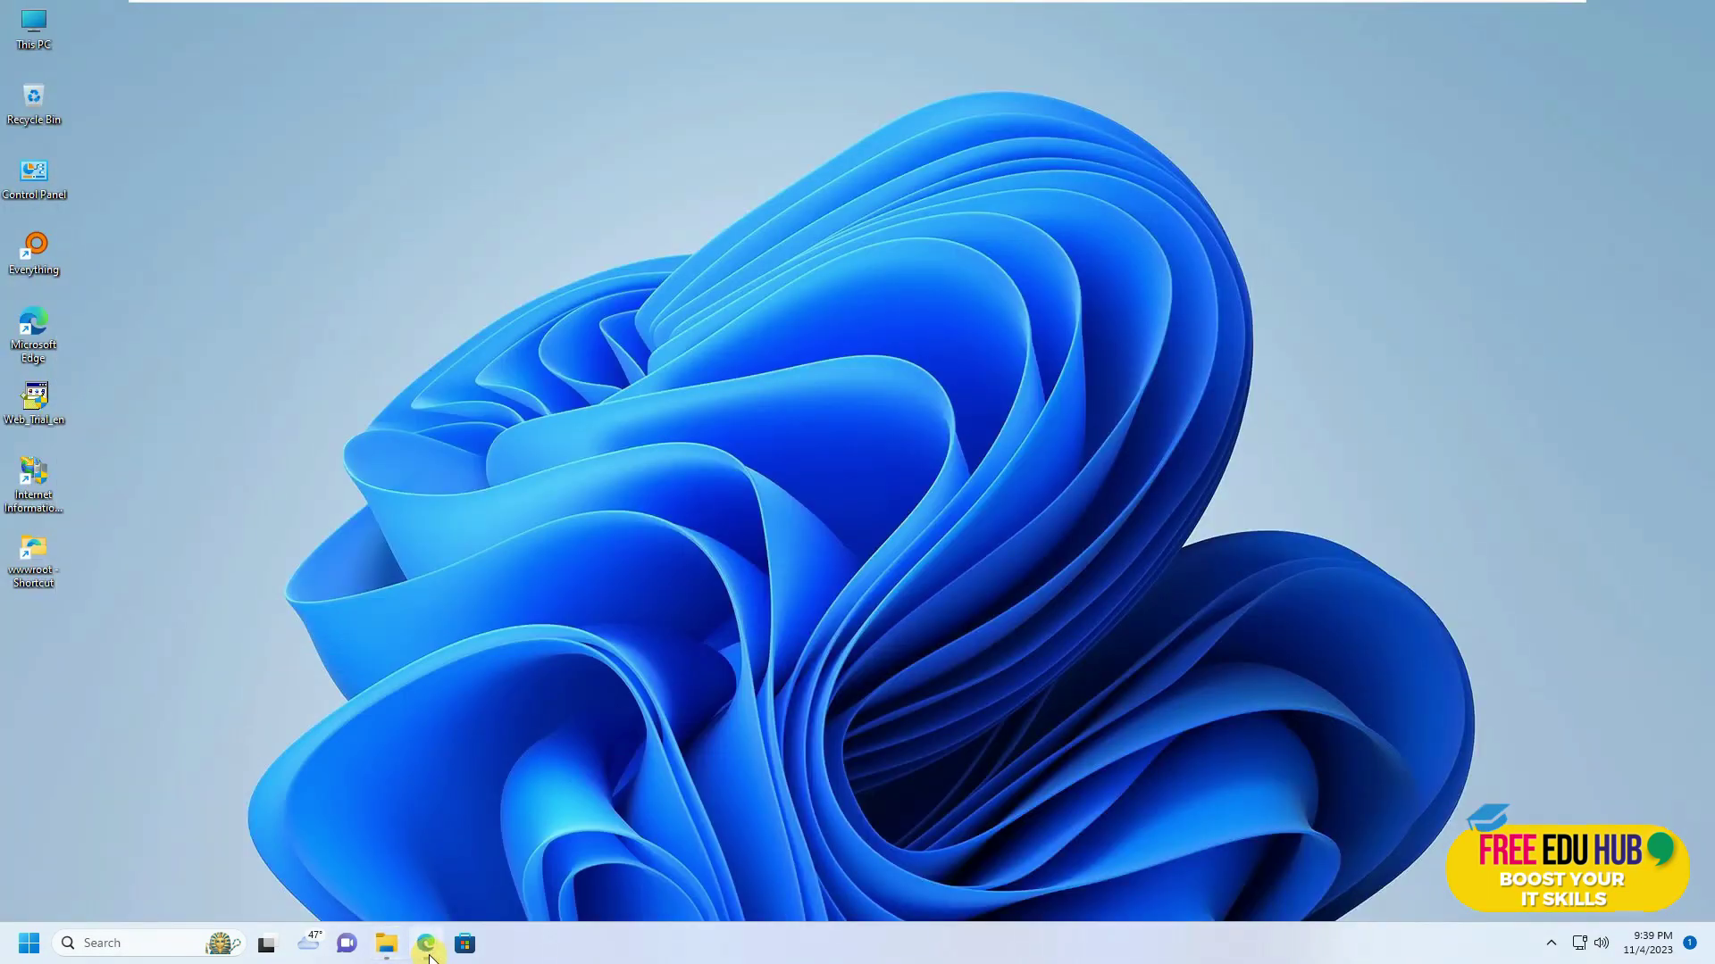
click(428, 945)
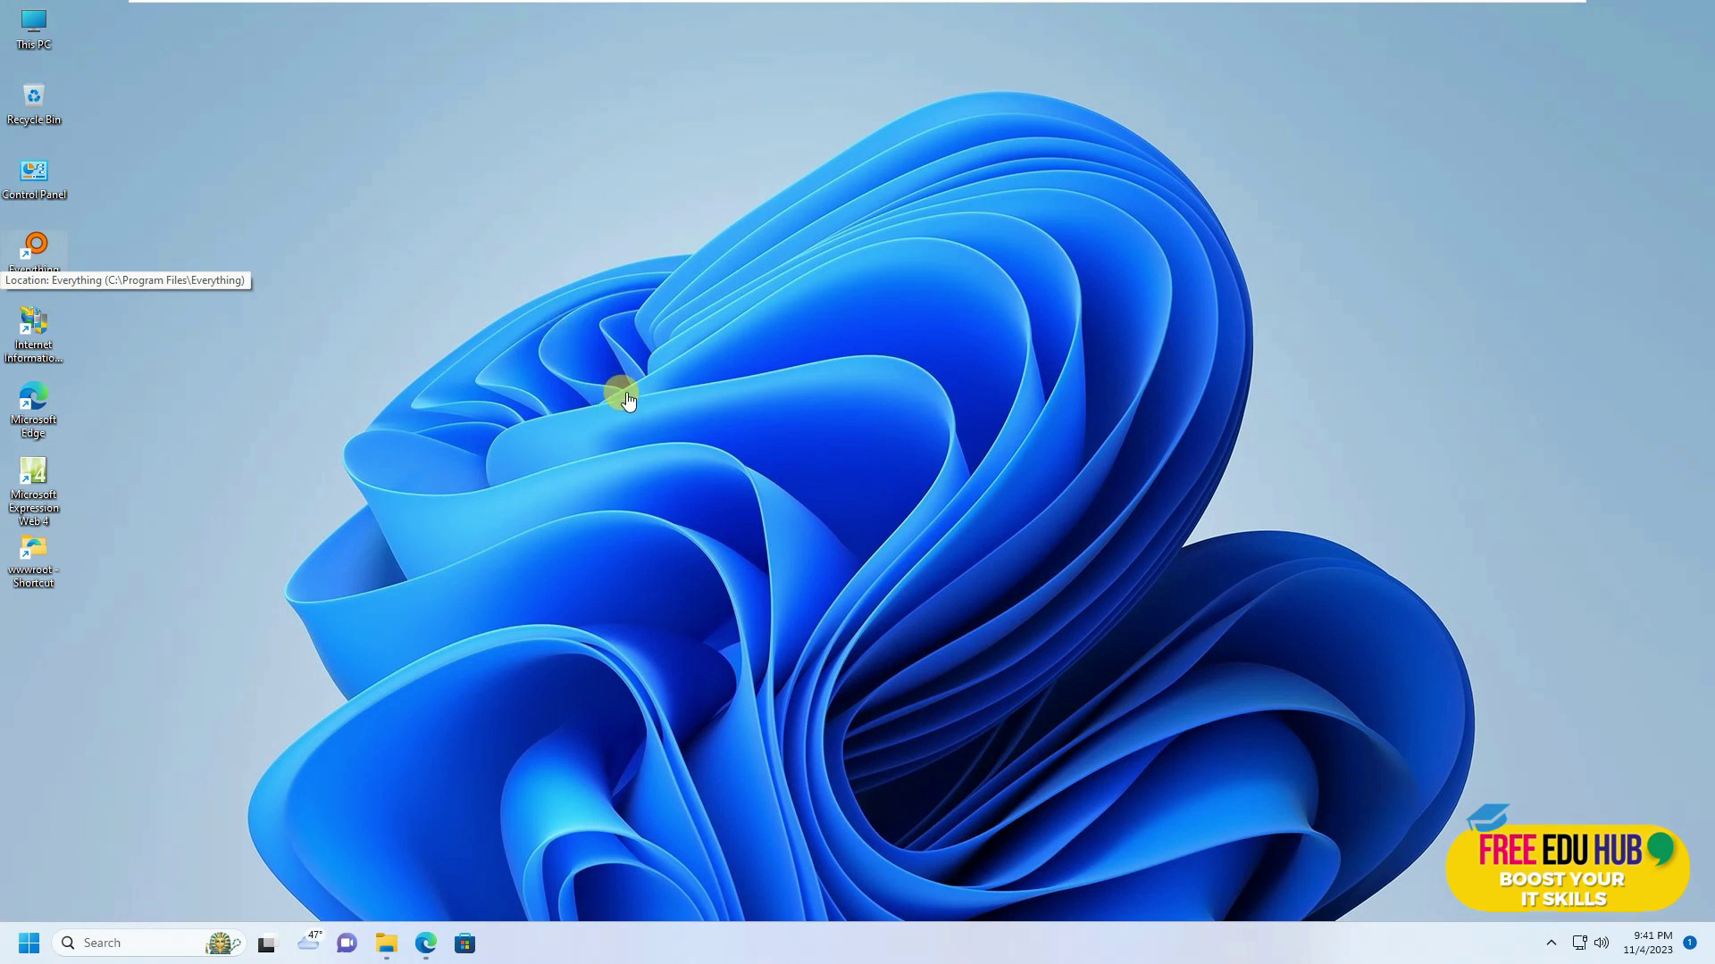
- Launch Microsoft Expression Web 4 from the desktop and look over its snippets, toolbox, CSS properties and tag properties
double_click(41, 496)
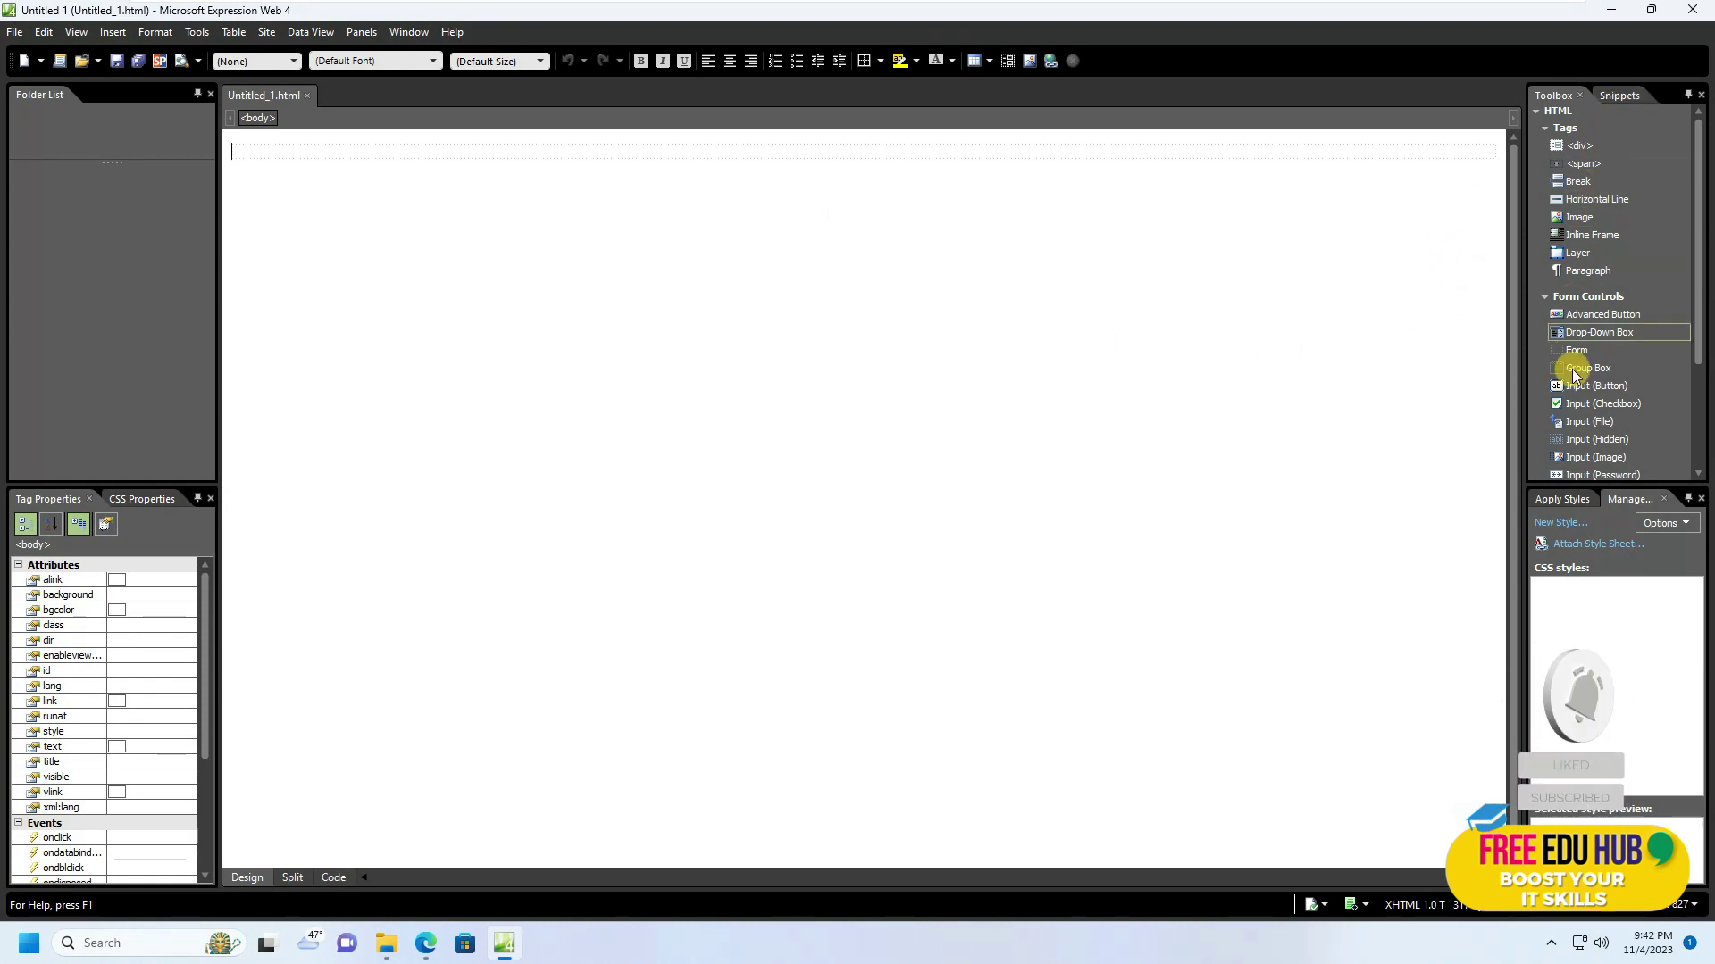
click(1618, 95)
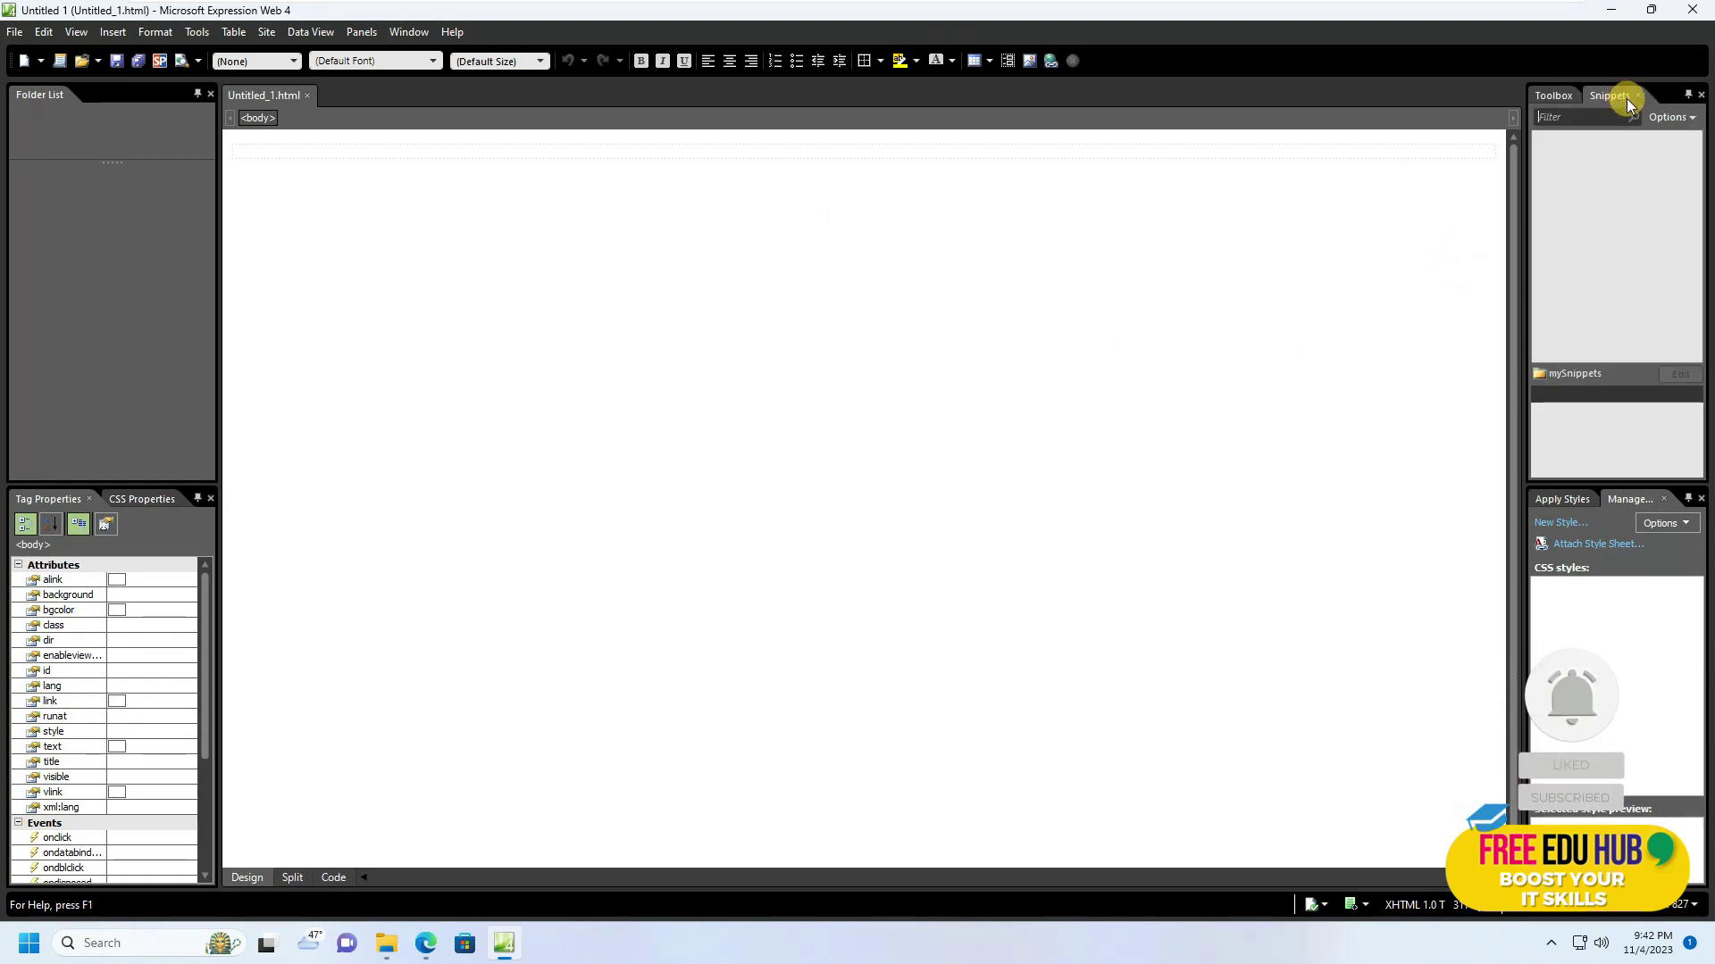
click(1555, 96)
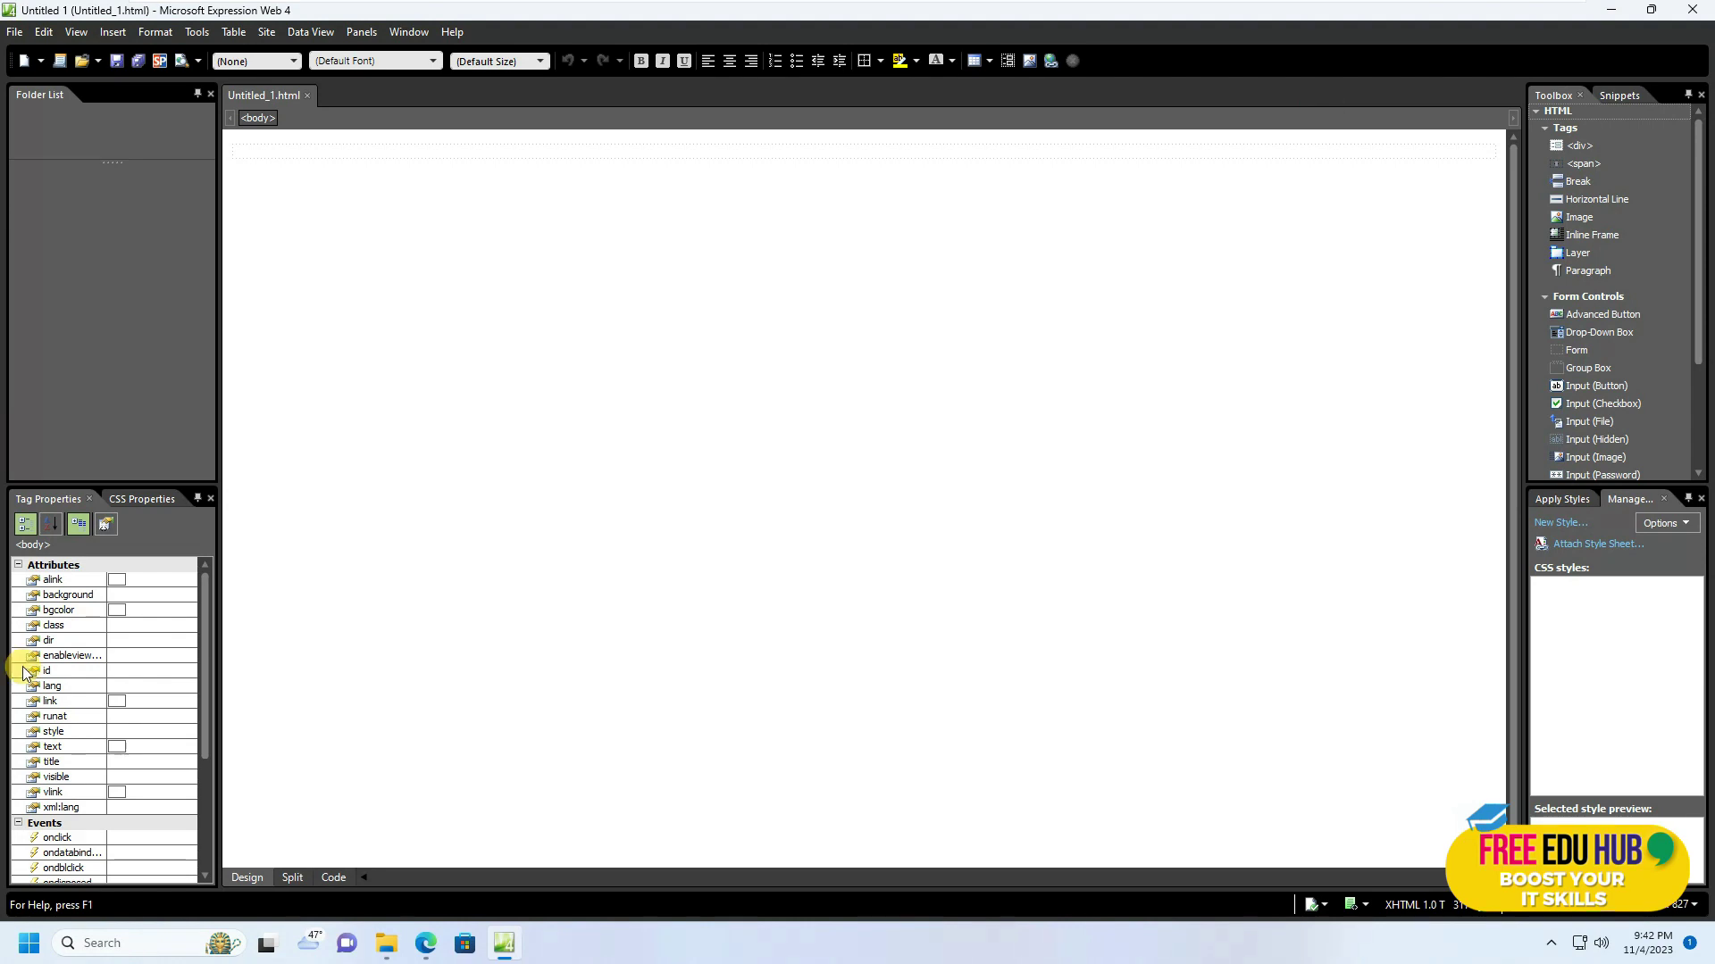
click(143, 498)
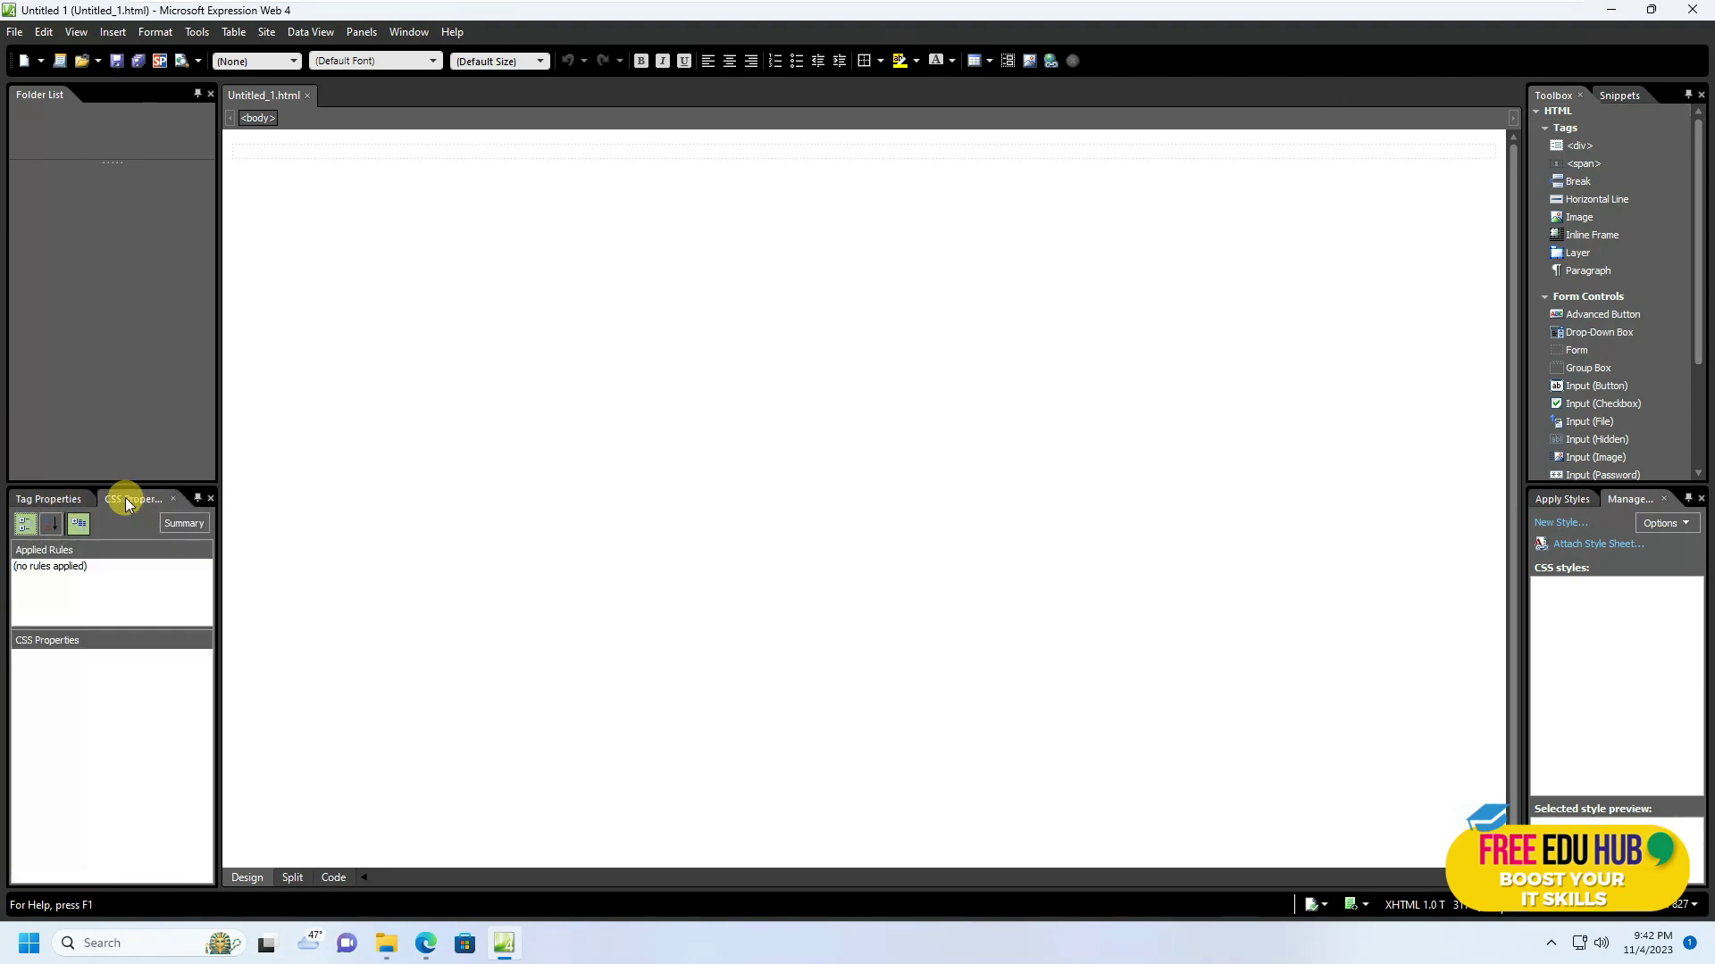
click(40, 498)
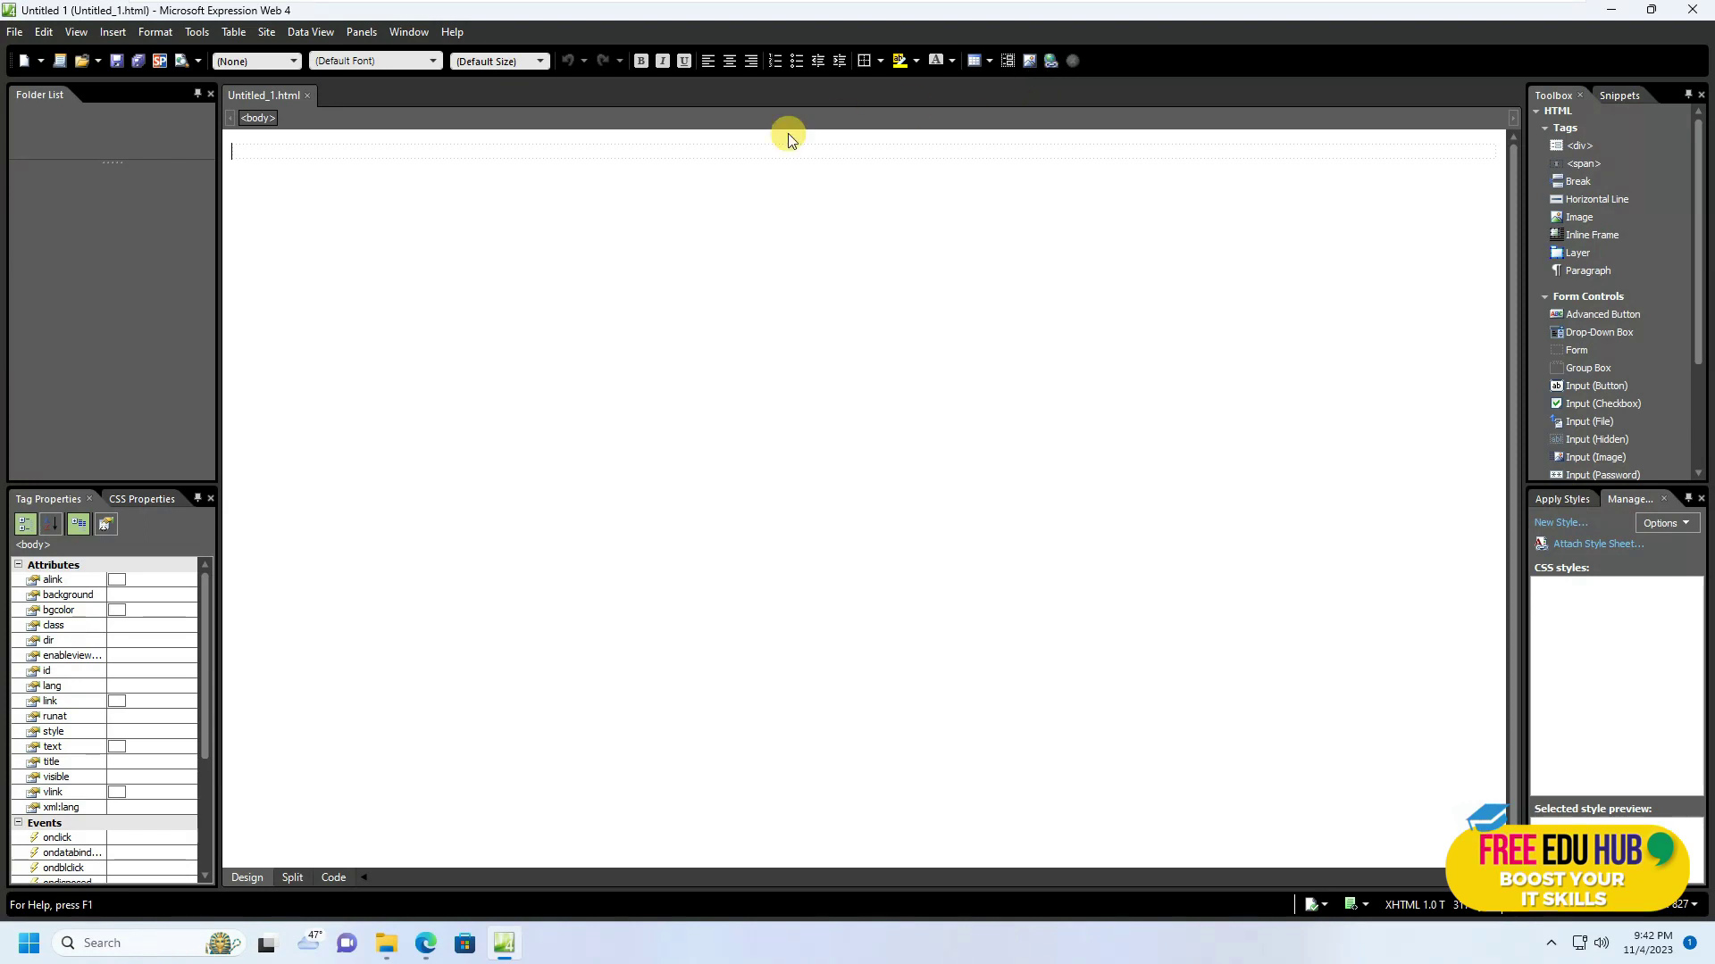
- View the blank page Untitled_1.html in Split view and in Code view
click(291, 879)
click(490, 198)
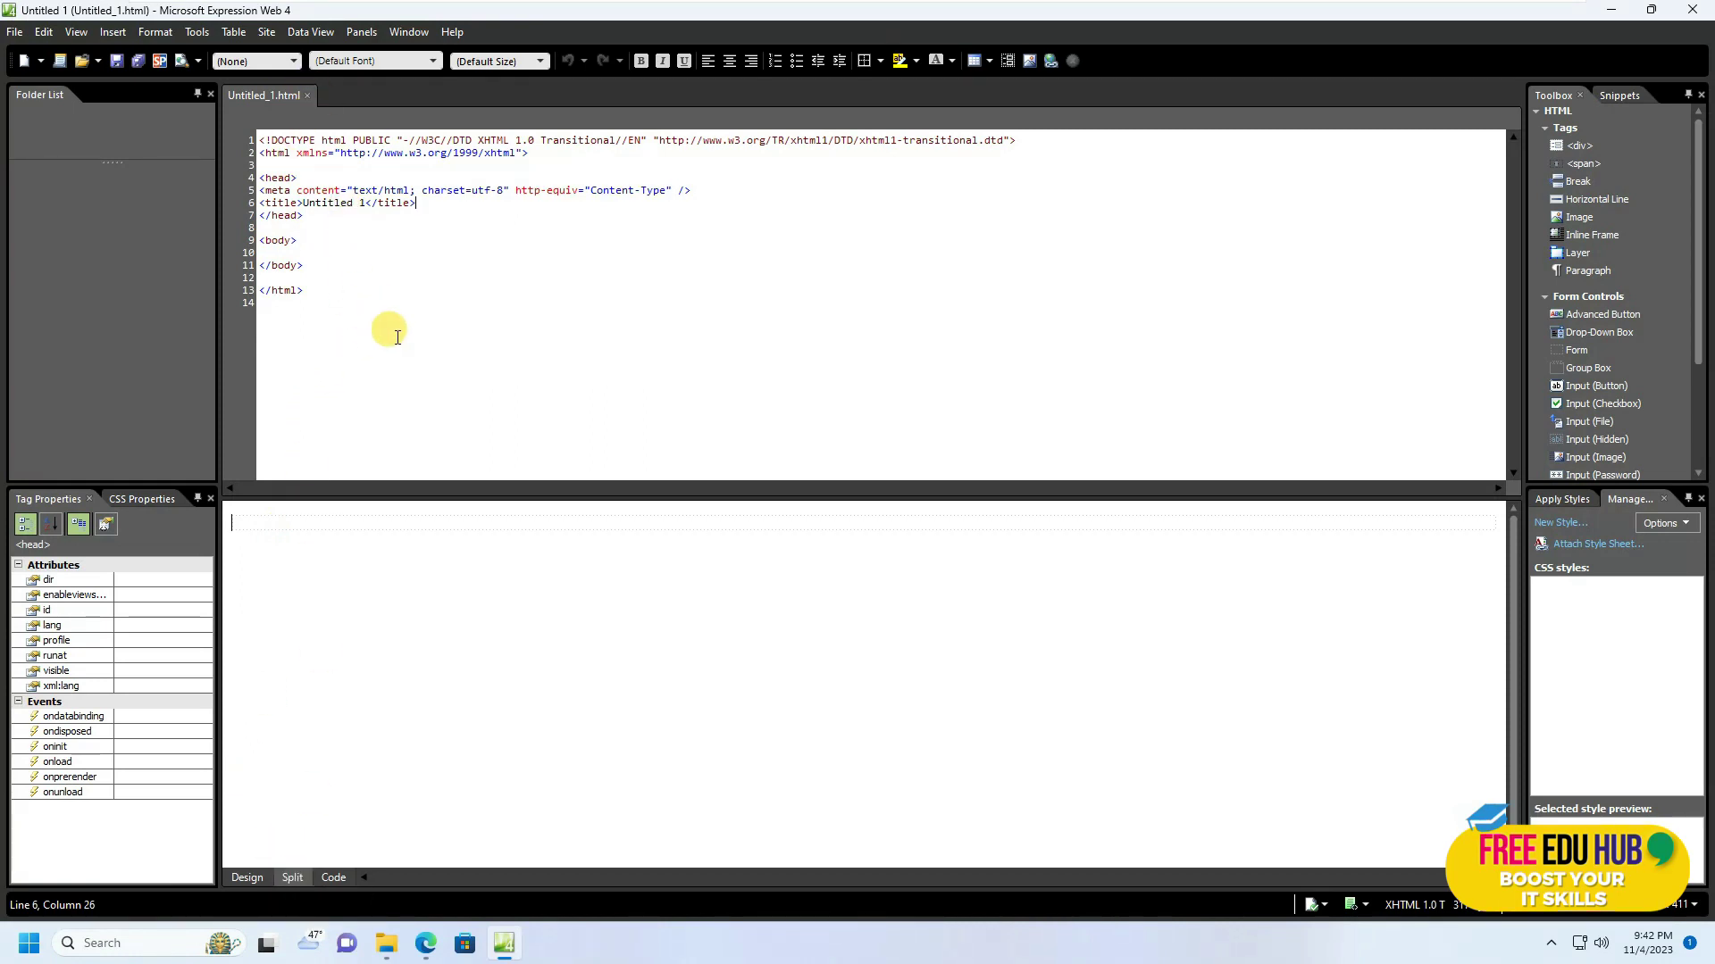
click(334, 878)
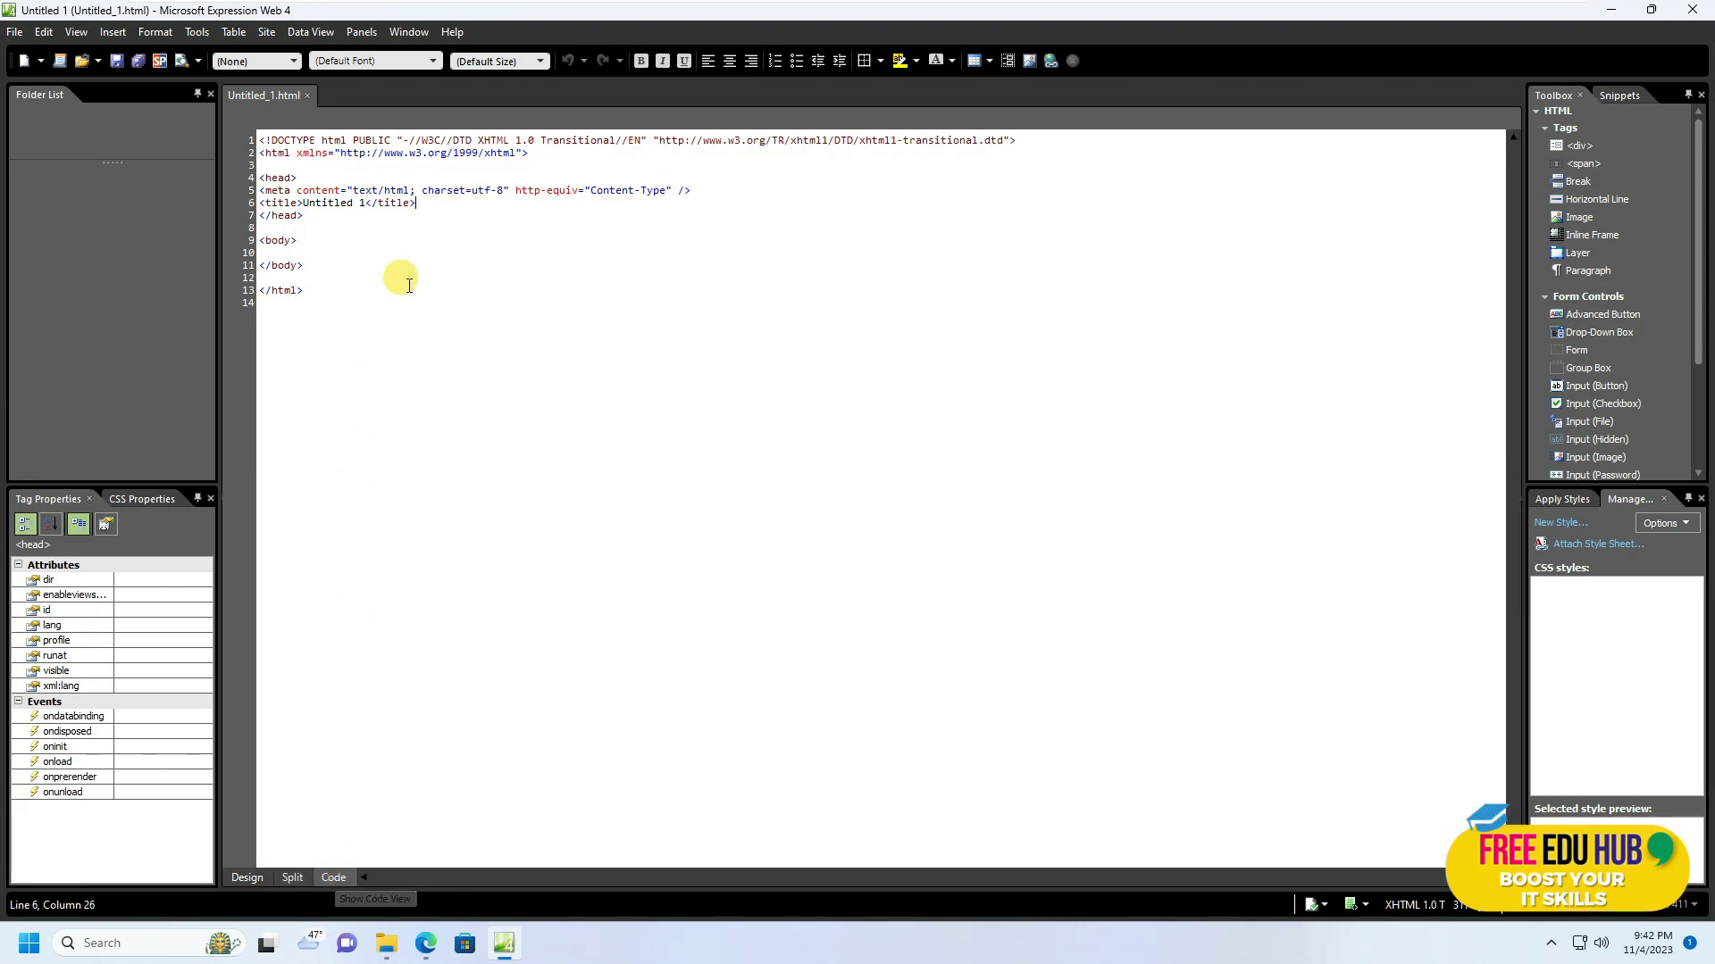
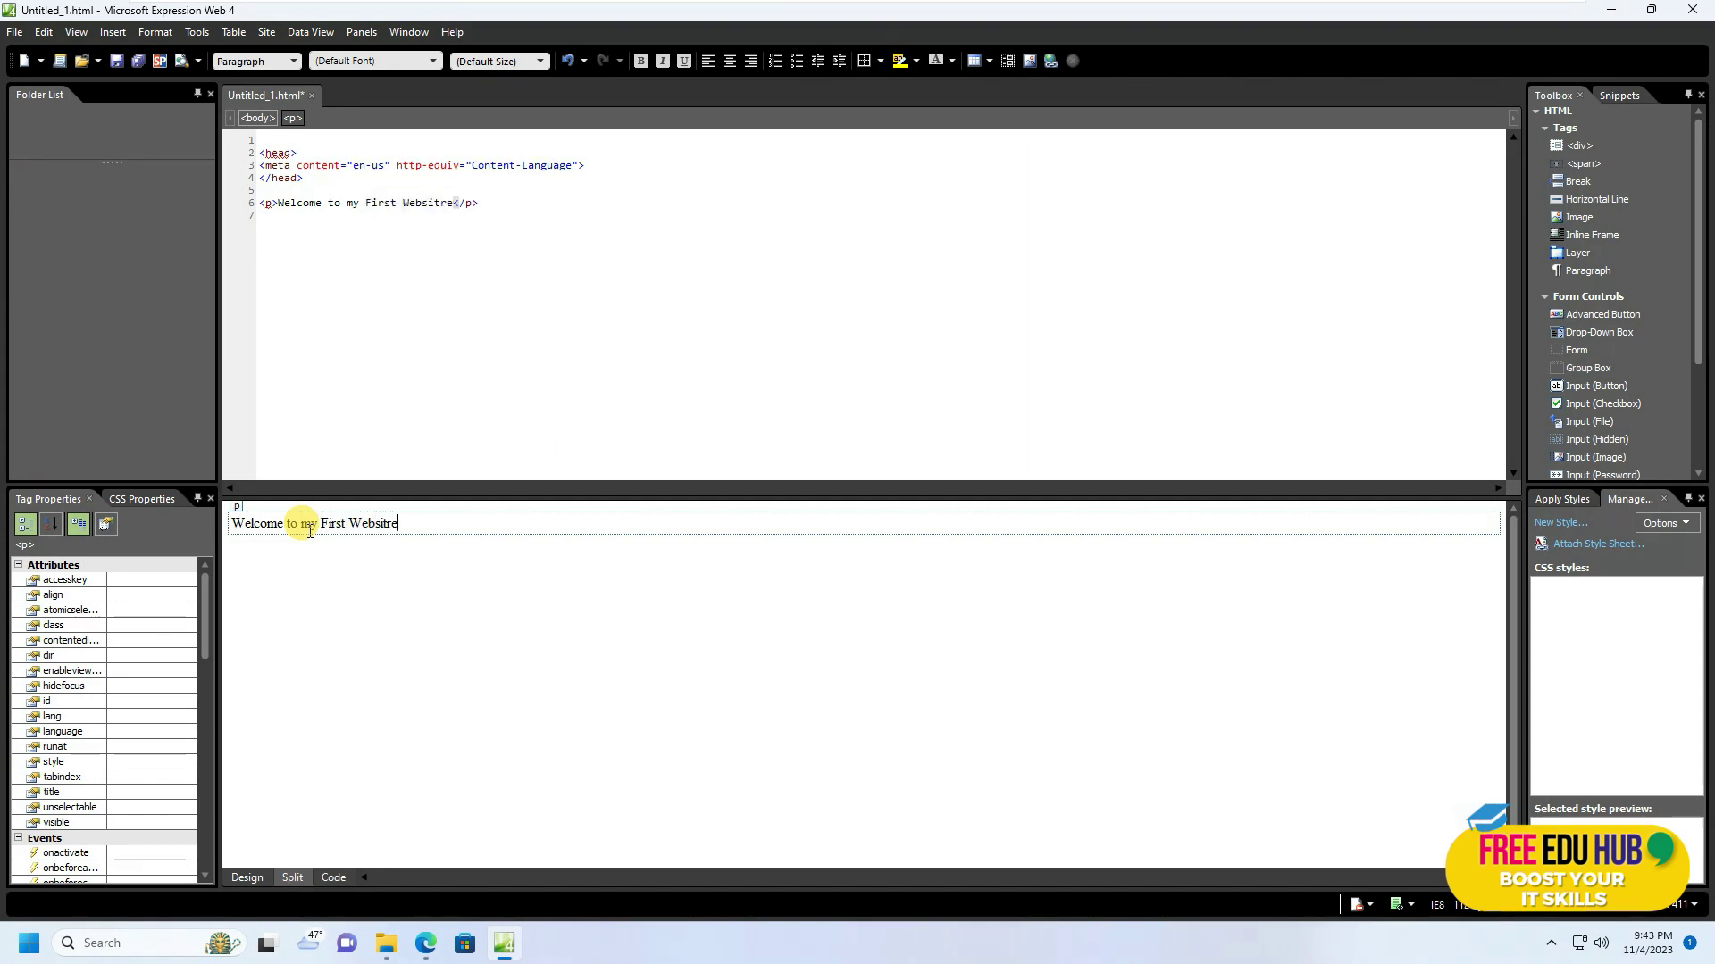
- Complete the paragraph as "Welcome to my First Website" and centre it on the page
text(t Website)
triple_click(309, 532)
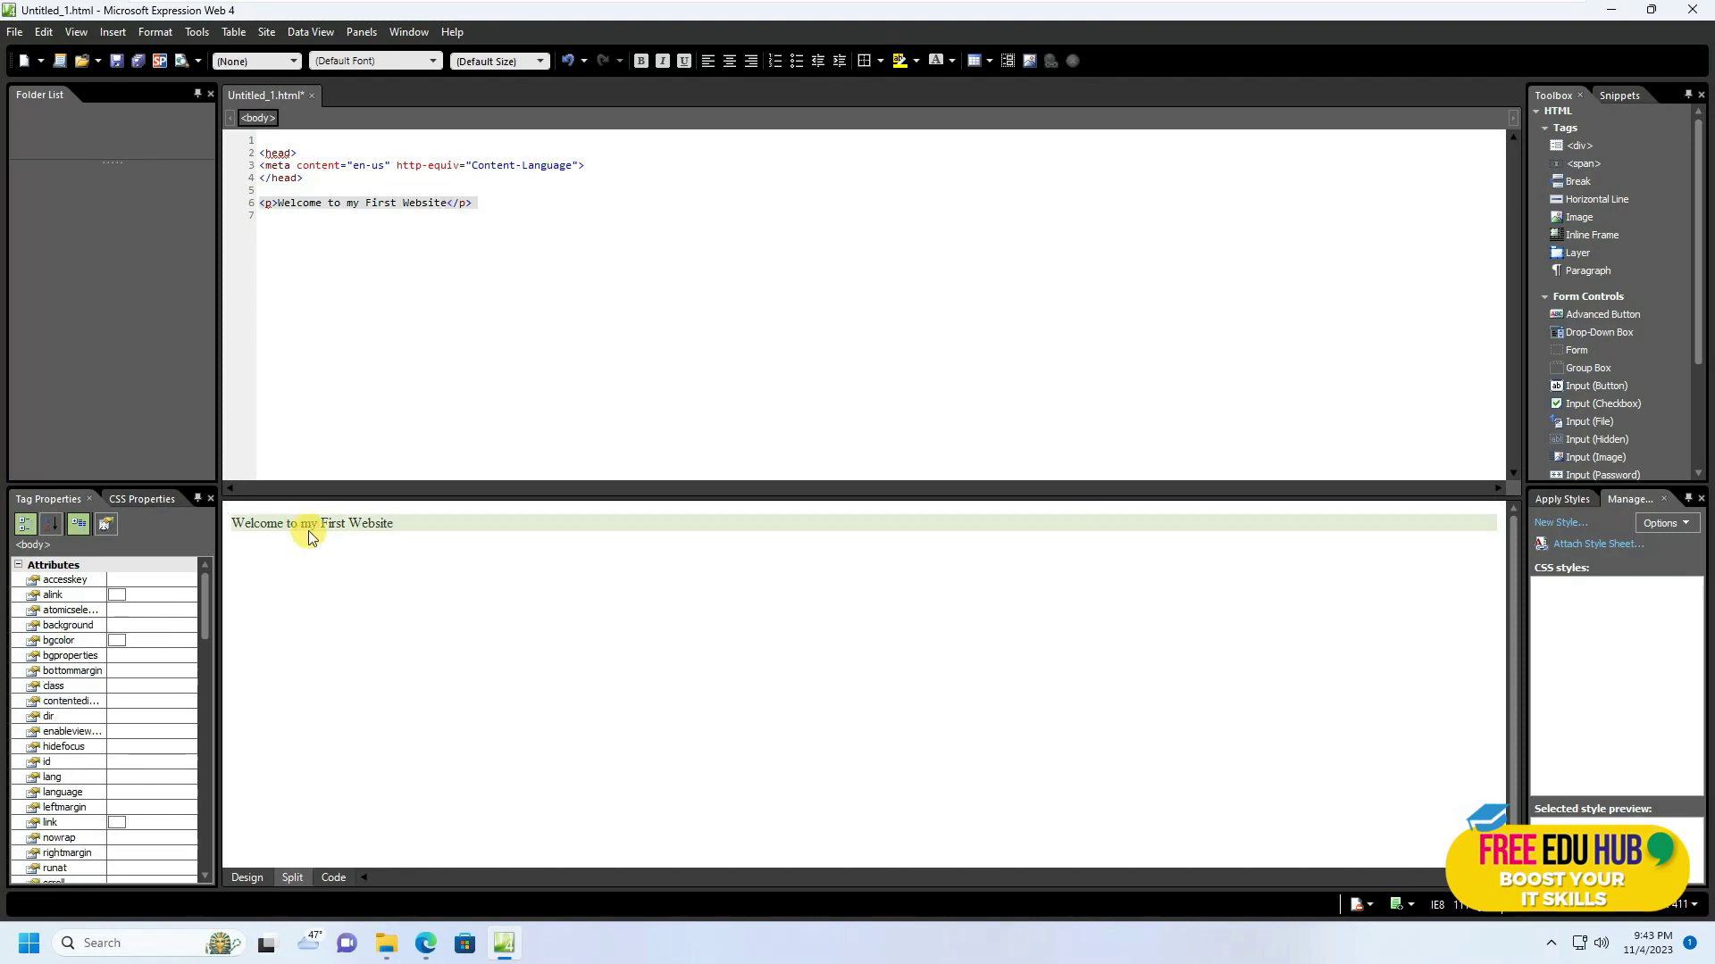
click(730, 61)
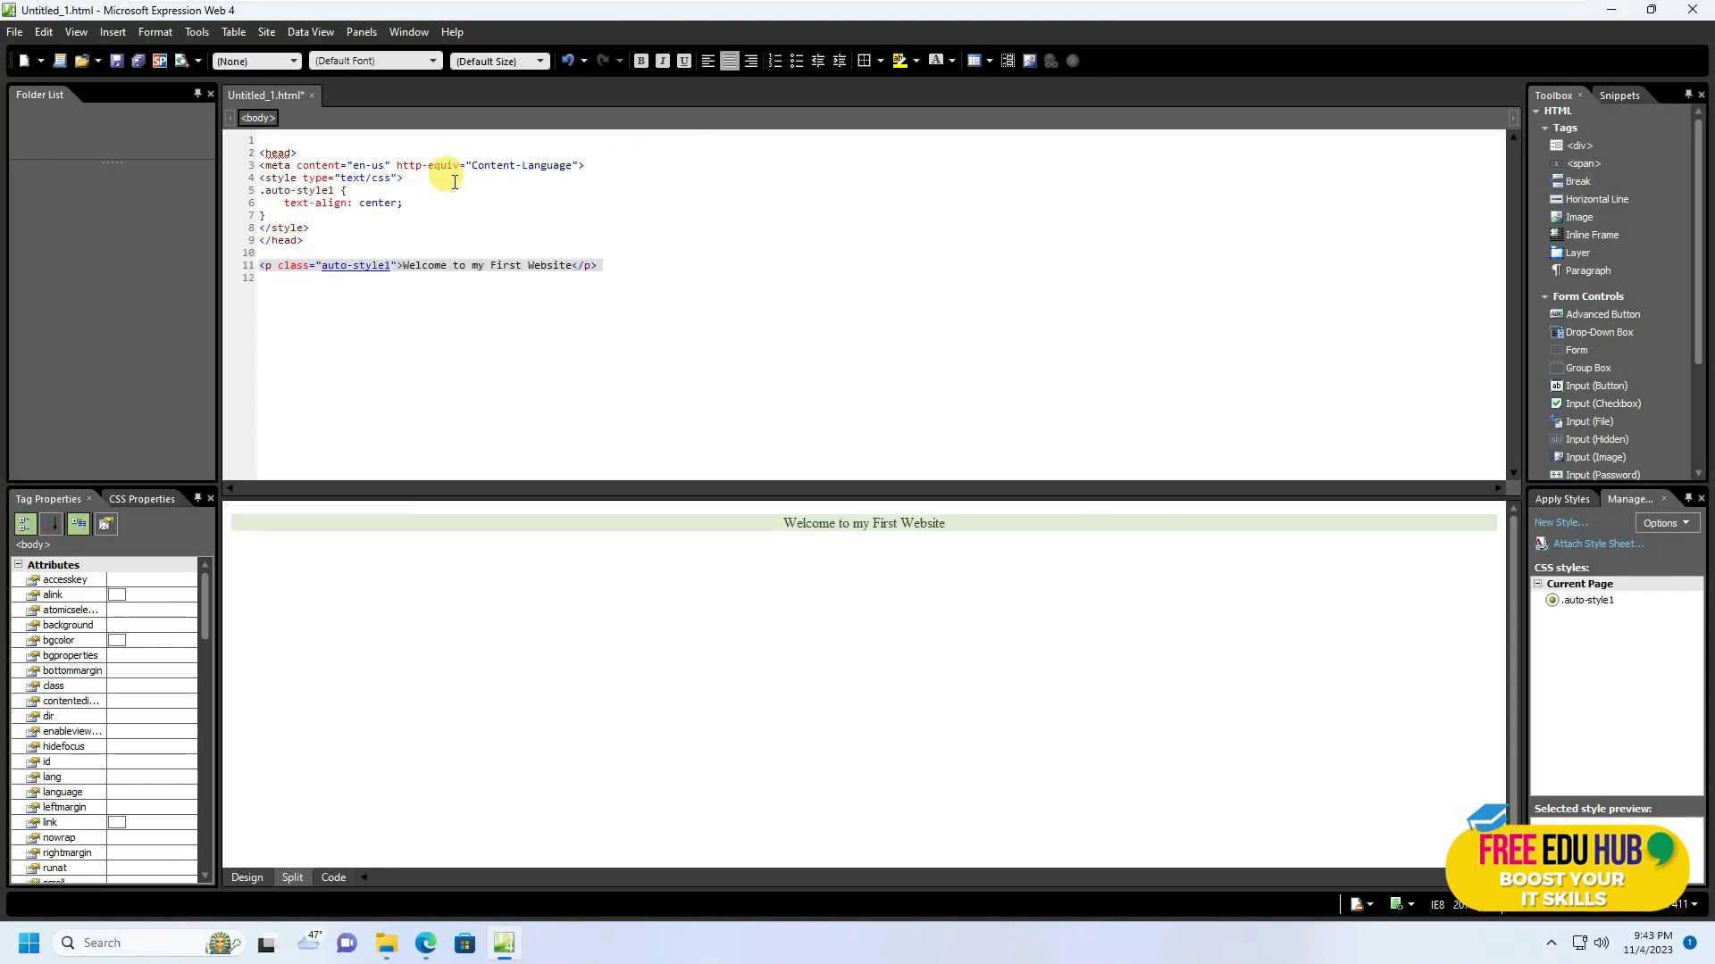
click(384, 190)
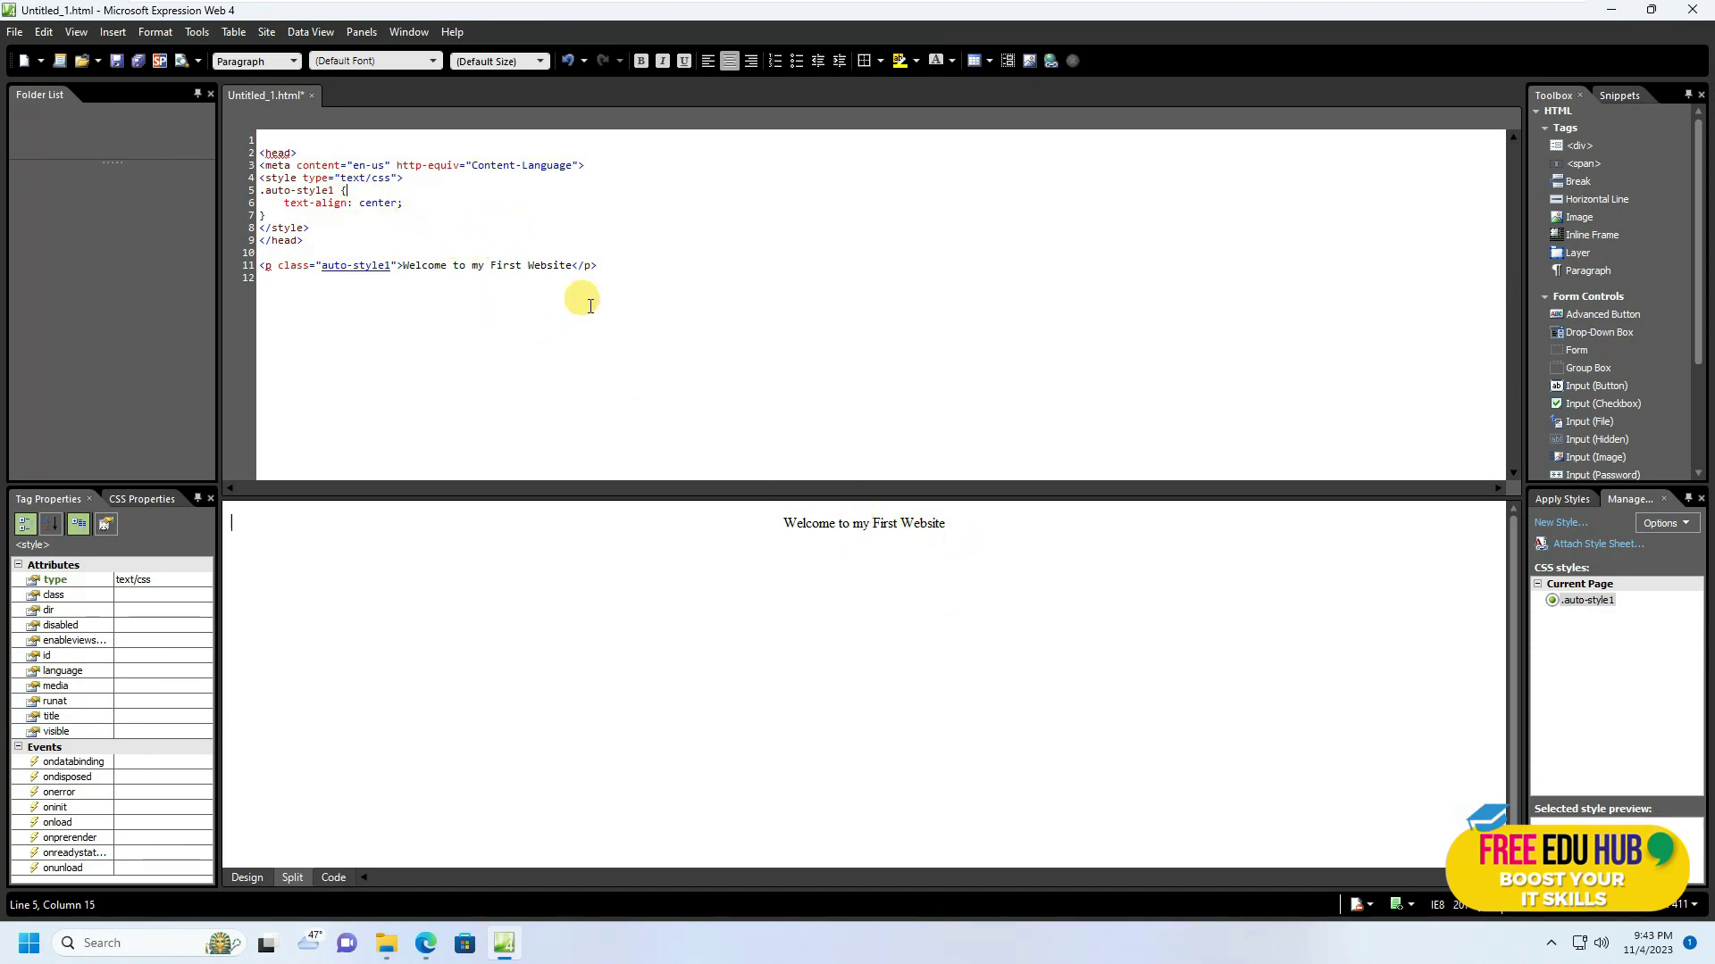
- Format the welcome text in Arial, Helvetica, sans-serif with font size "larger" and bold
drag(954, 522, 741, 524)
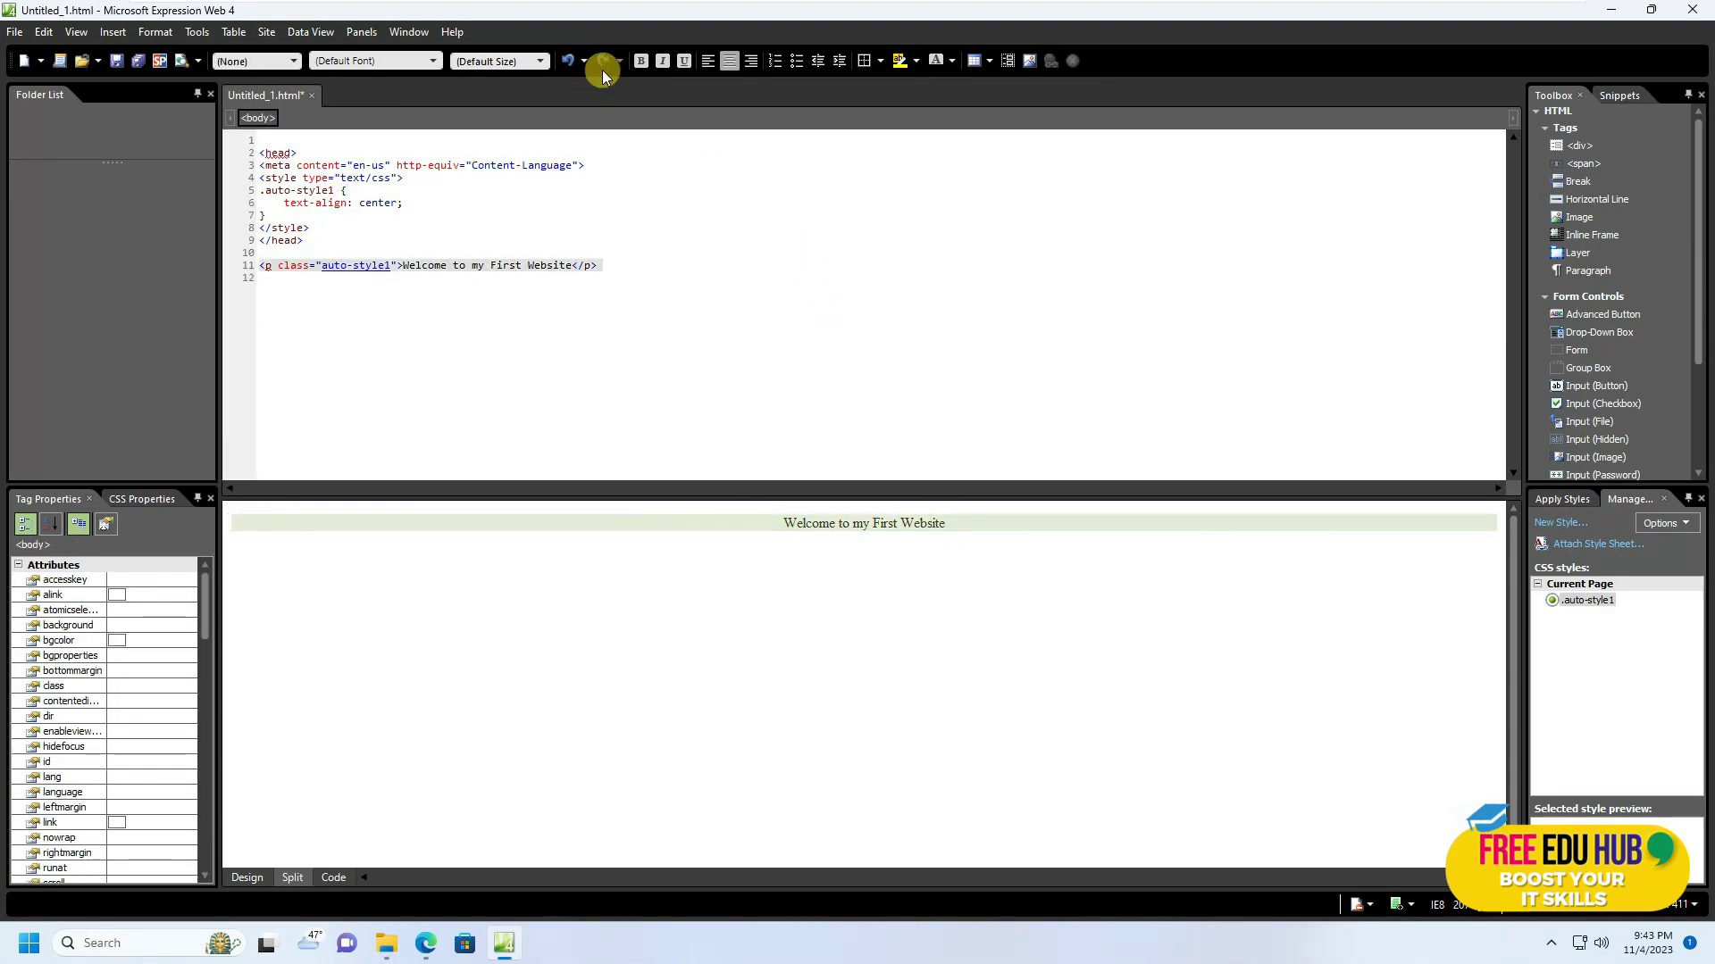
click(435, 62)
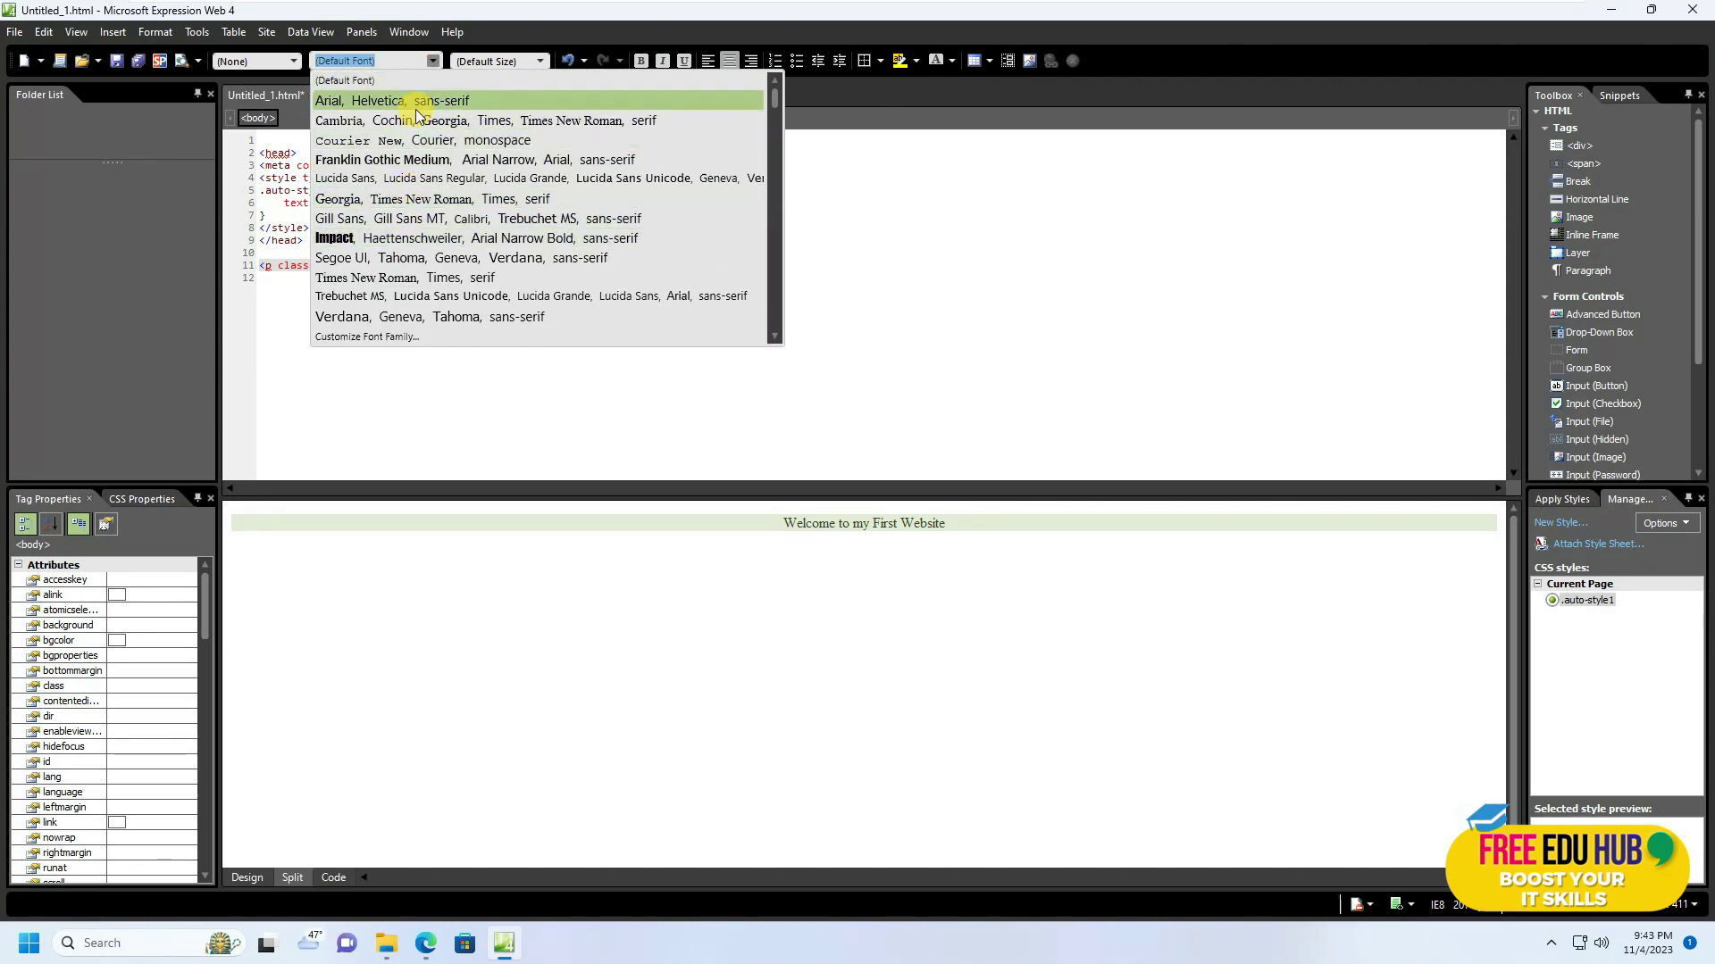
click(421, 101)
click(542, 64)
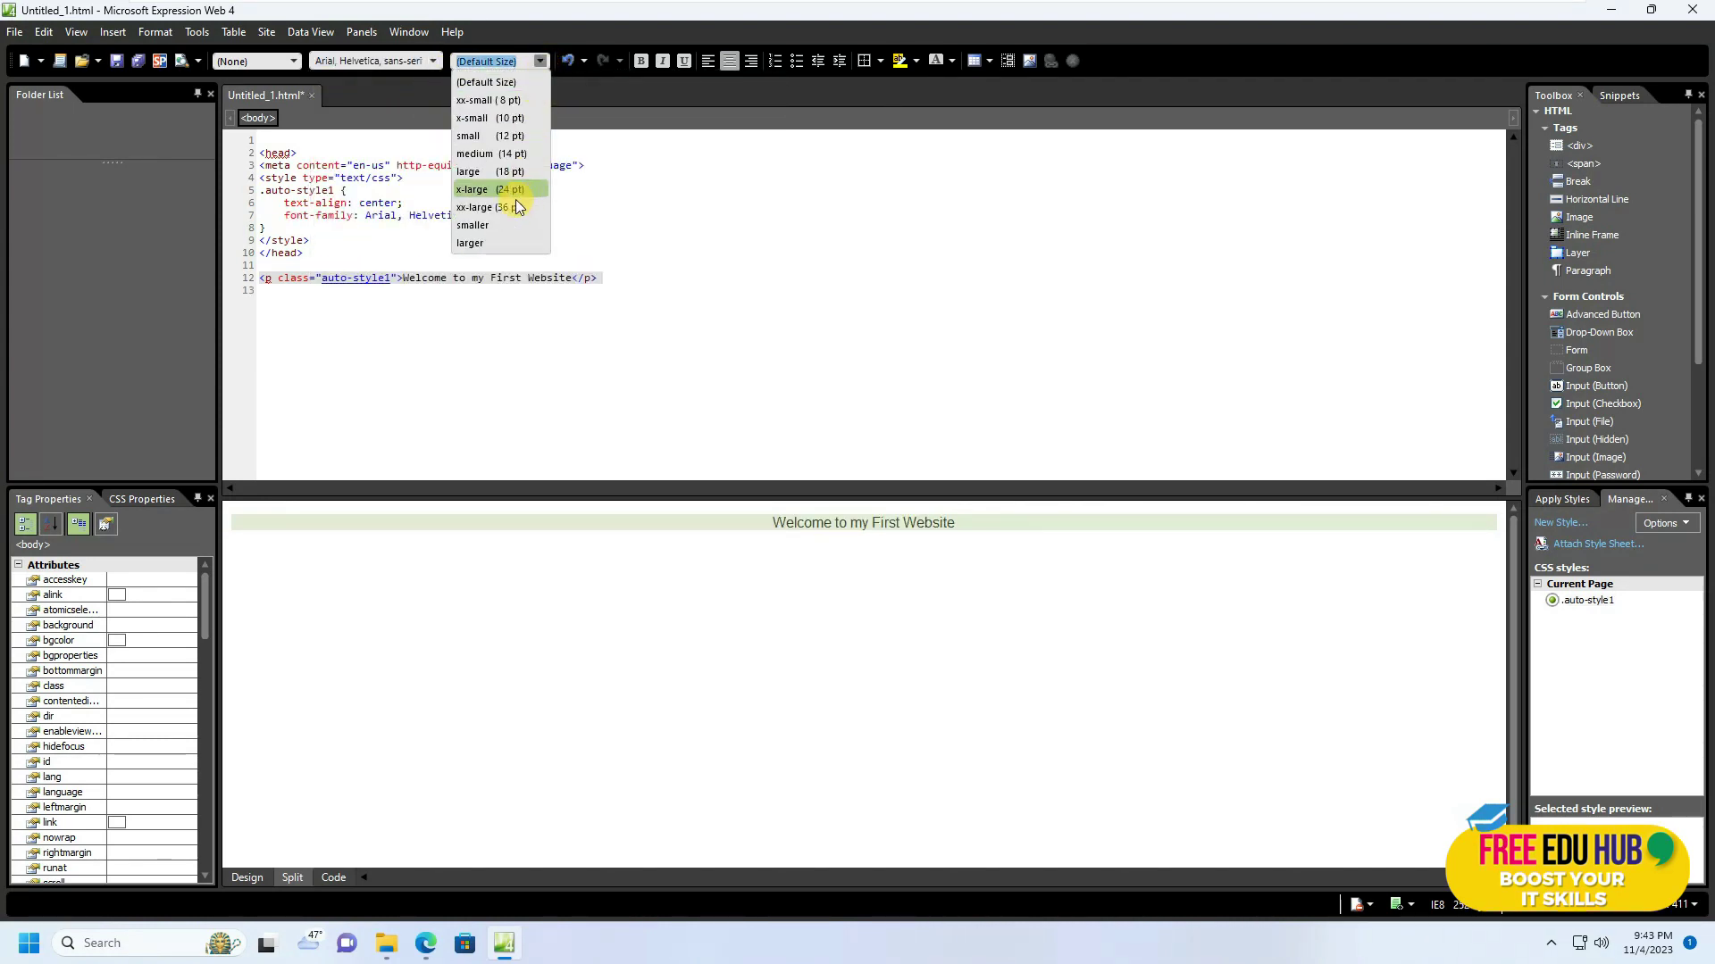
click(488, 242)
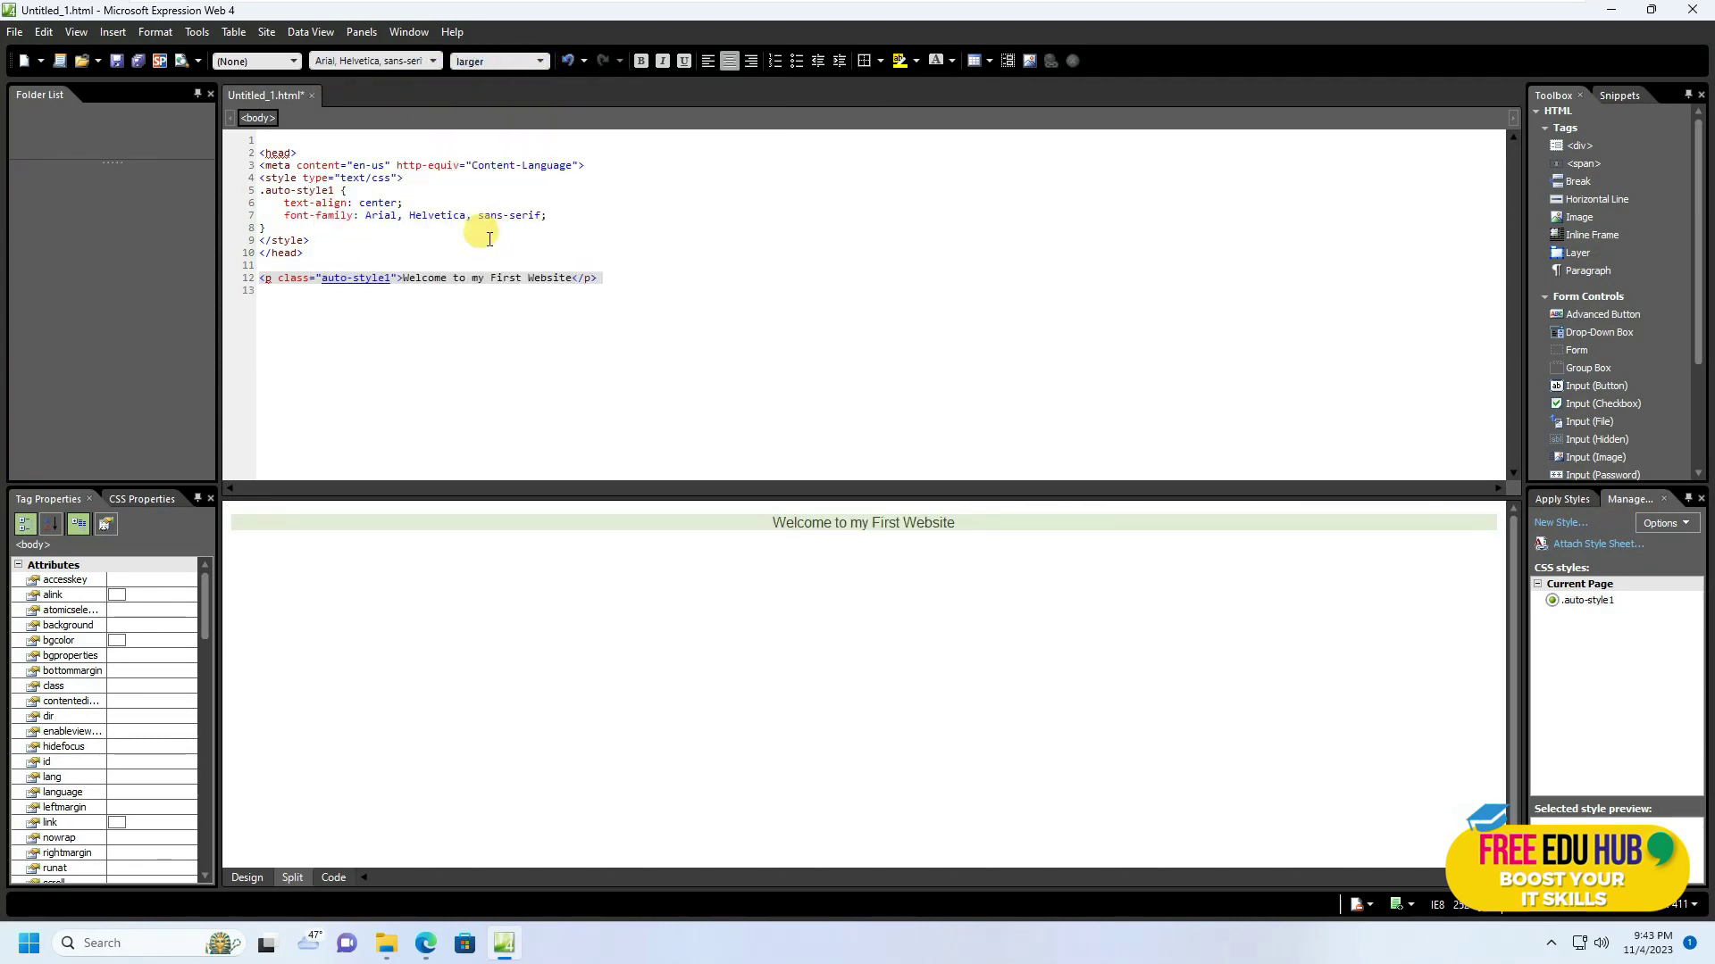
click(646, 66)
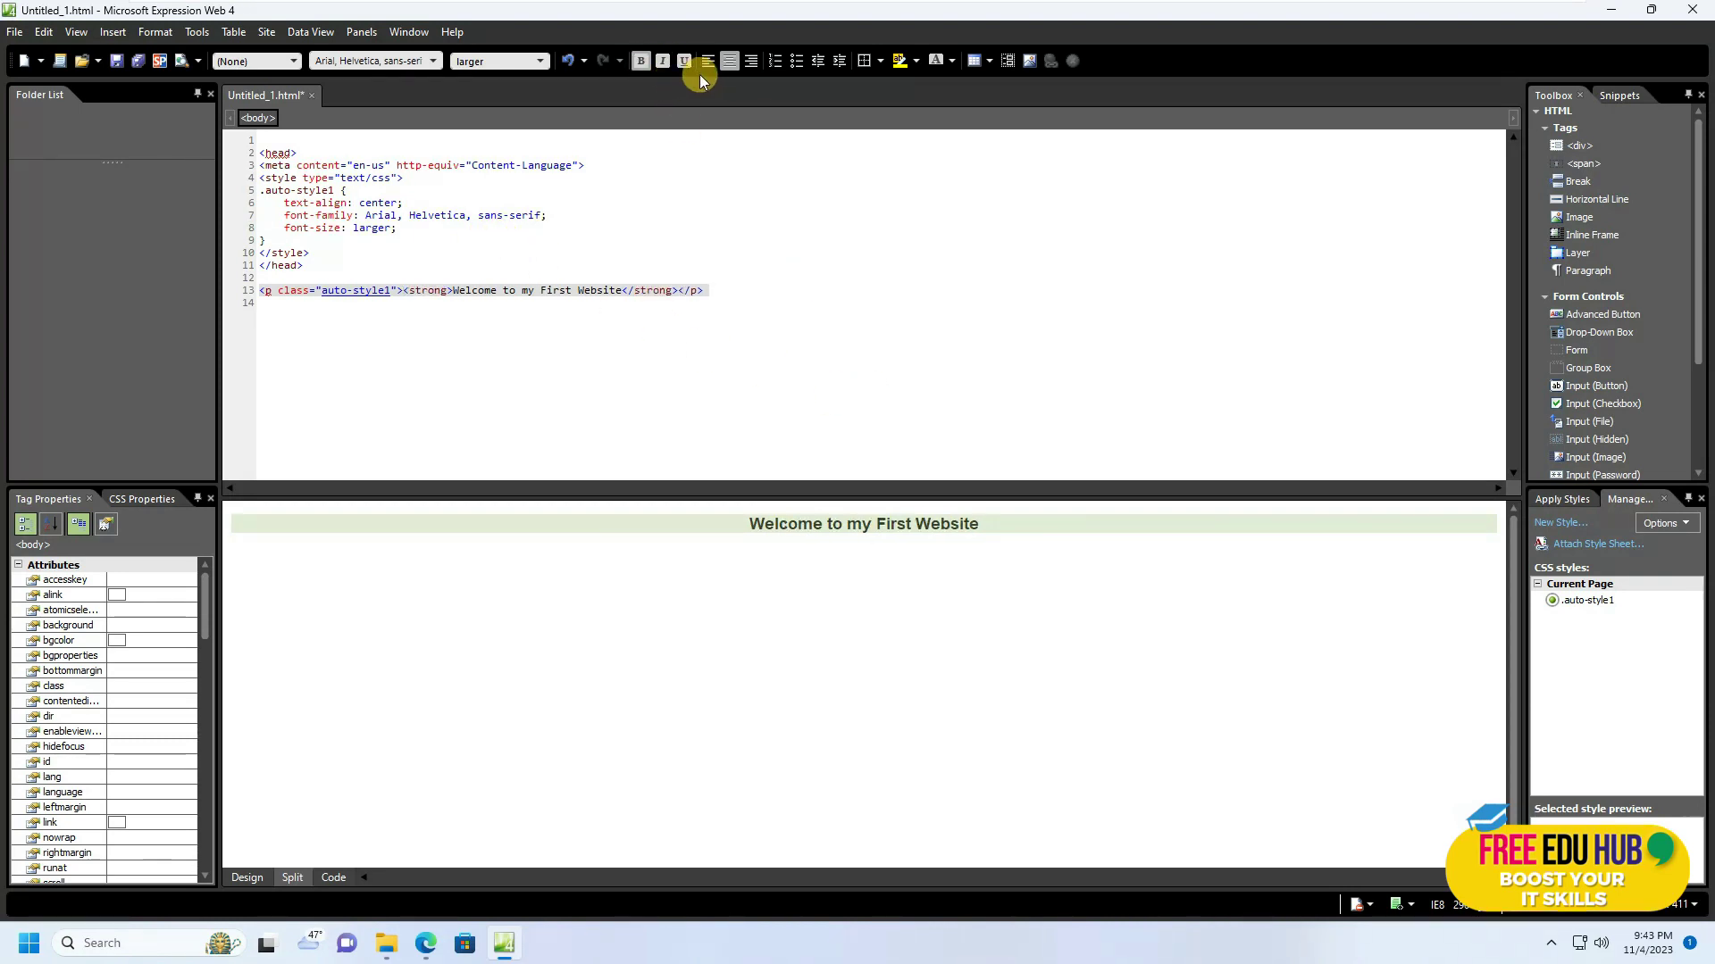
- Set the welcome text's font colour to red #FF1E1E and show the page in Design view
click(954, 63)
drag(1026, 128, 1032, 135)
click(1093, 252)
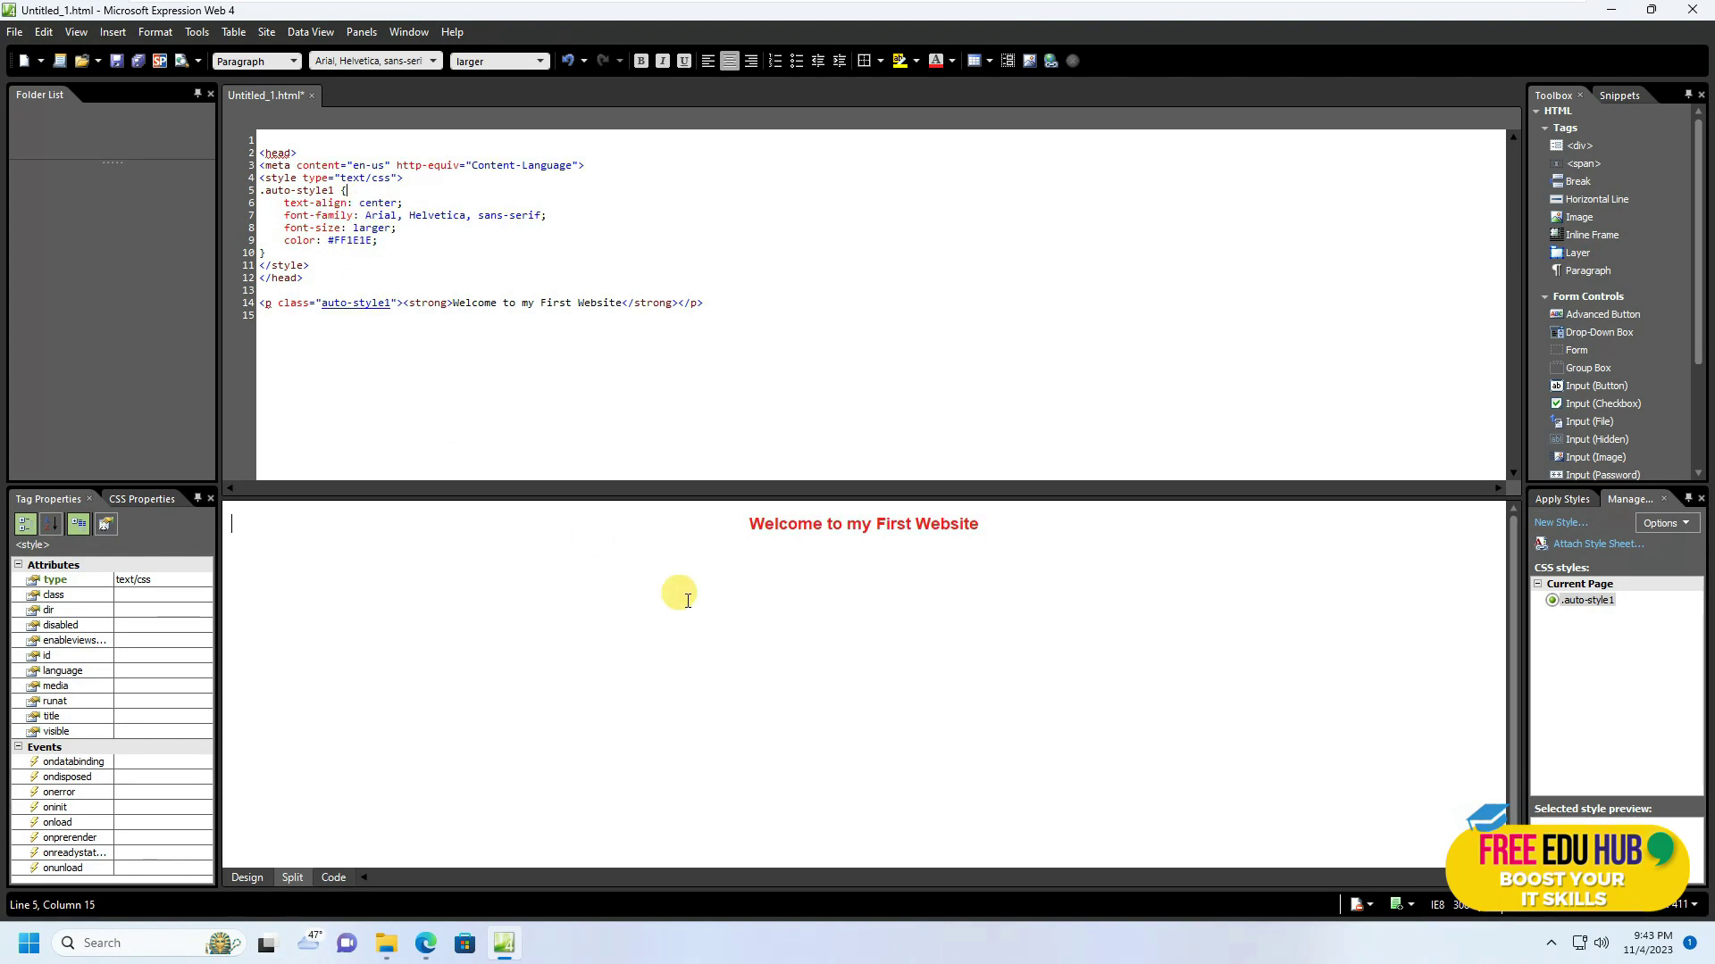
click(244, 880)
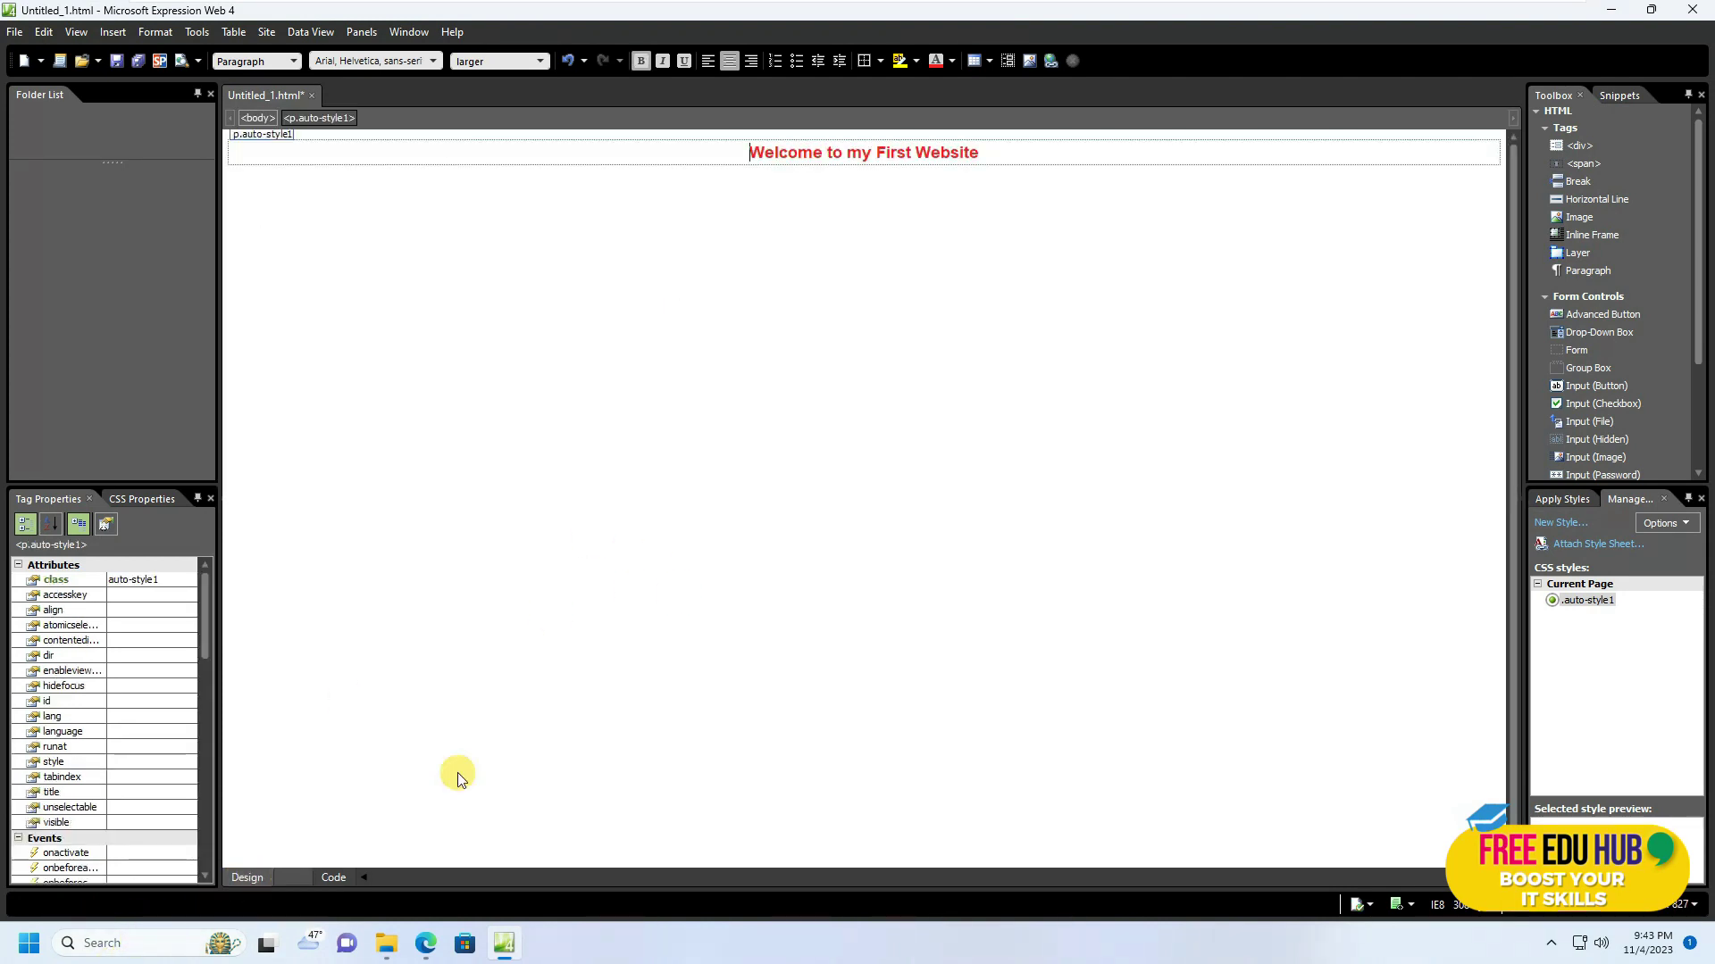
- Save the page on the Desktop as default.html
click(14, 31)
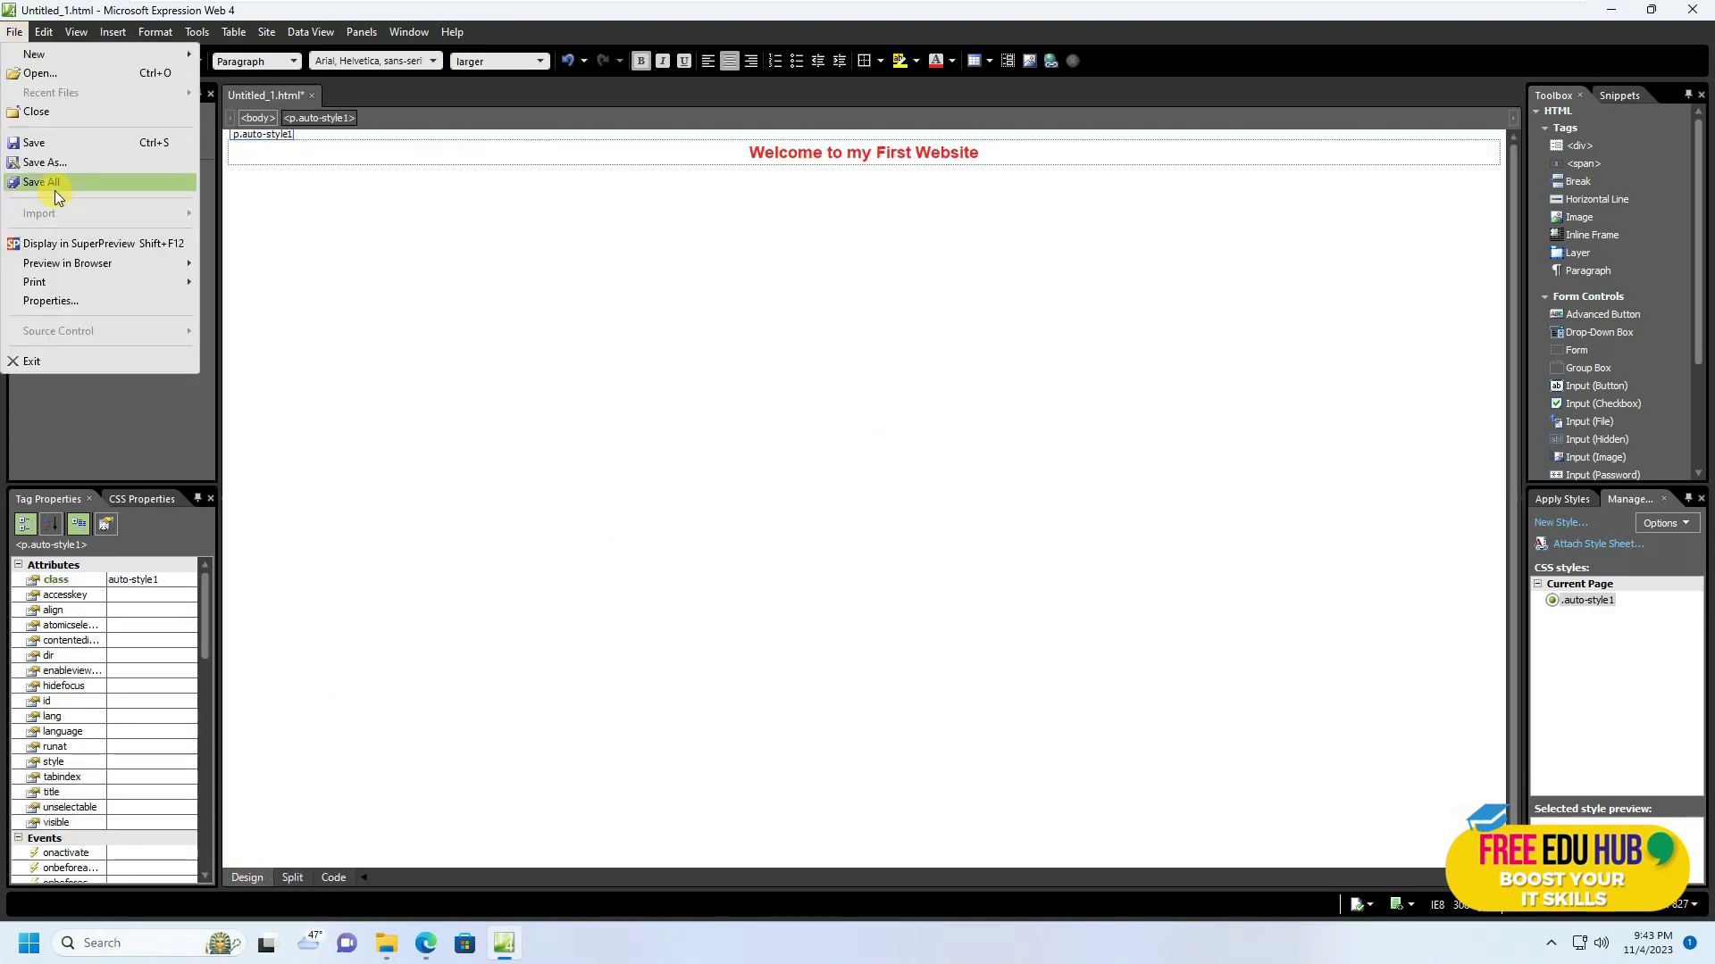
click(40, 162)
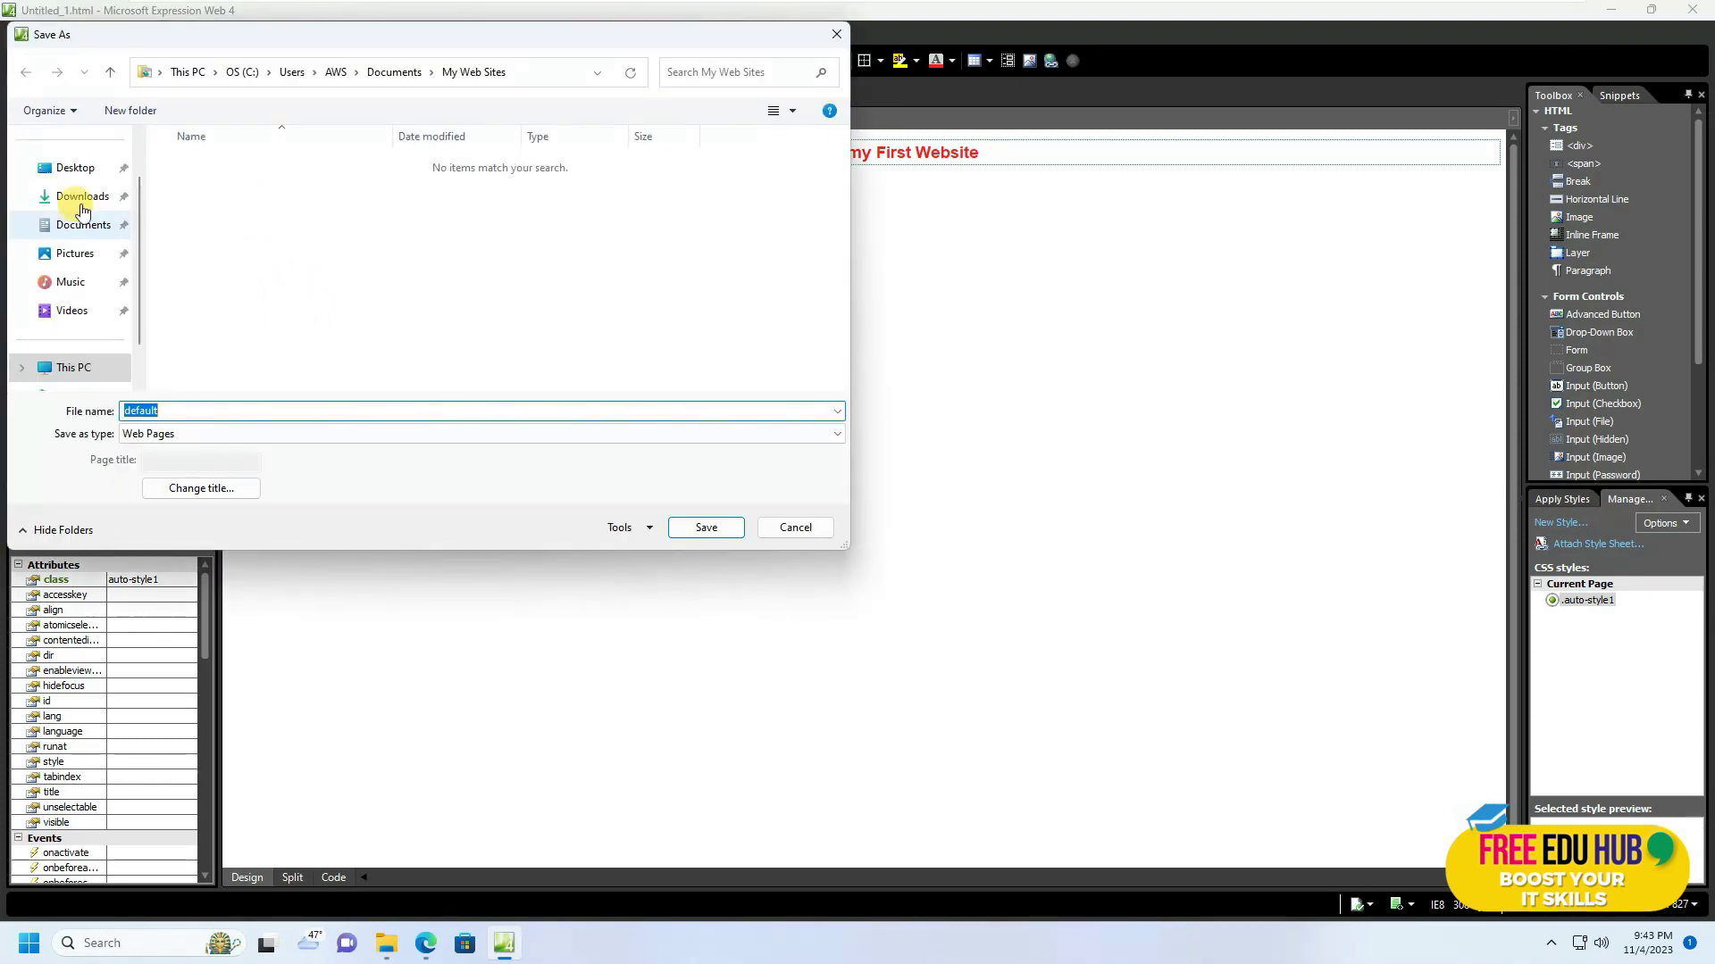
click(75, 167)
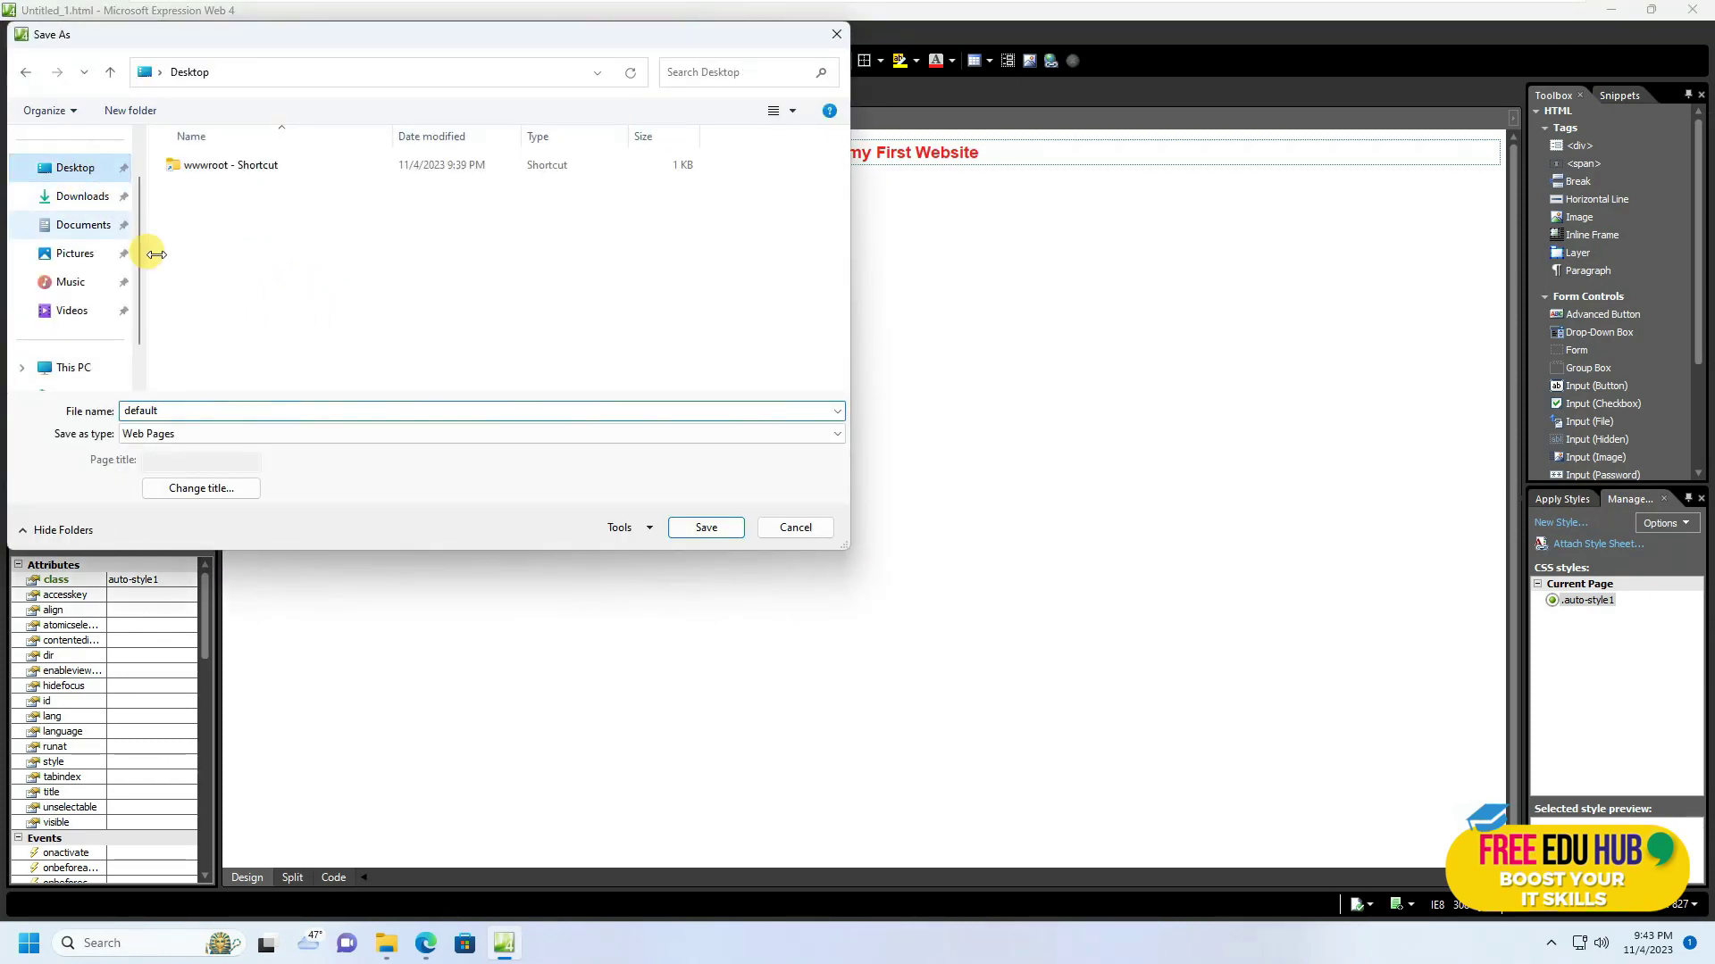
double_click(187, 407)
click(277, 411)
text(.ht)
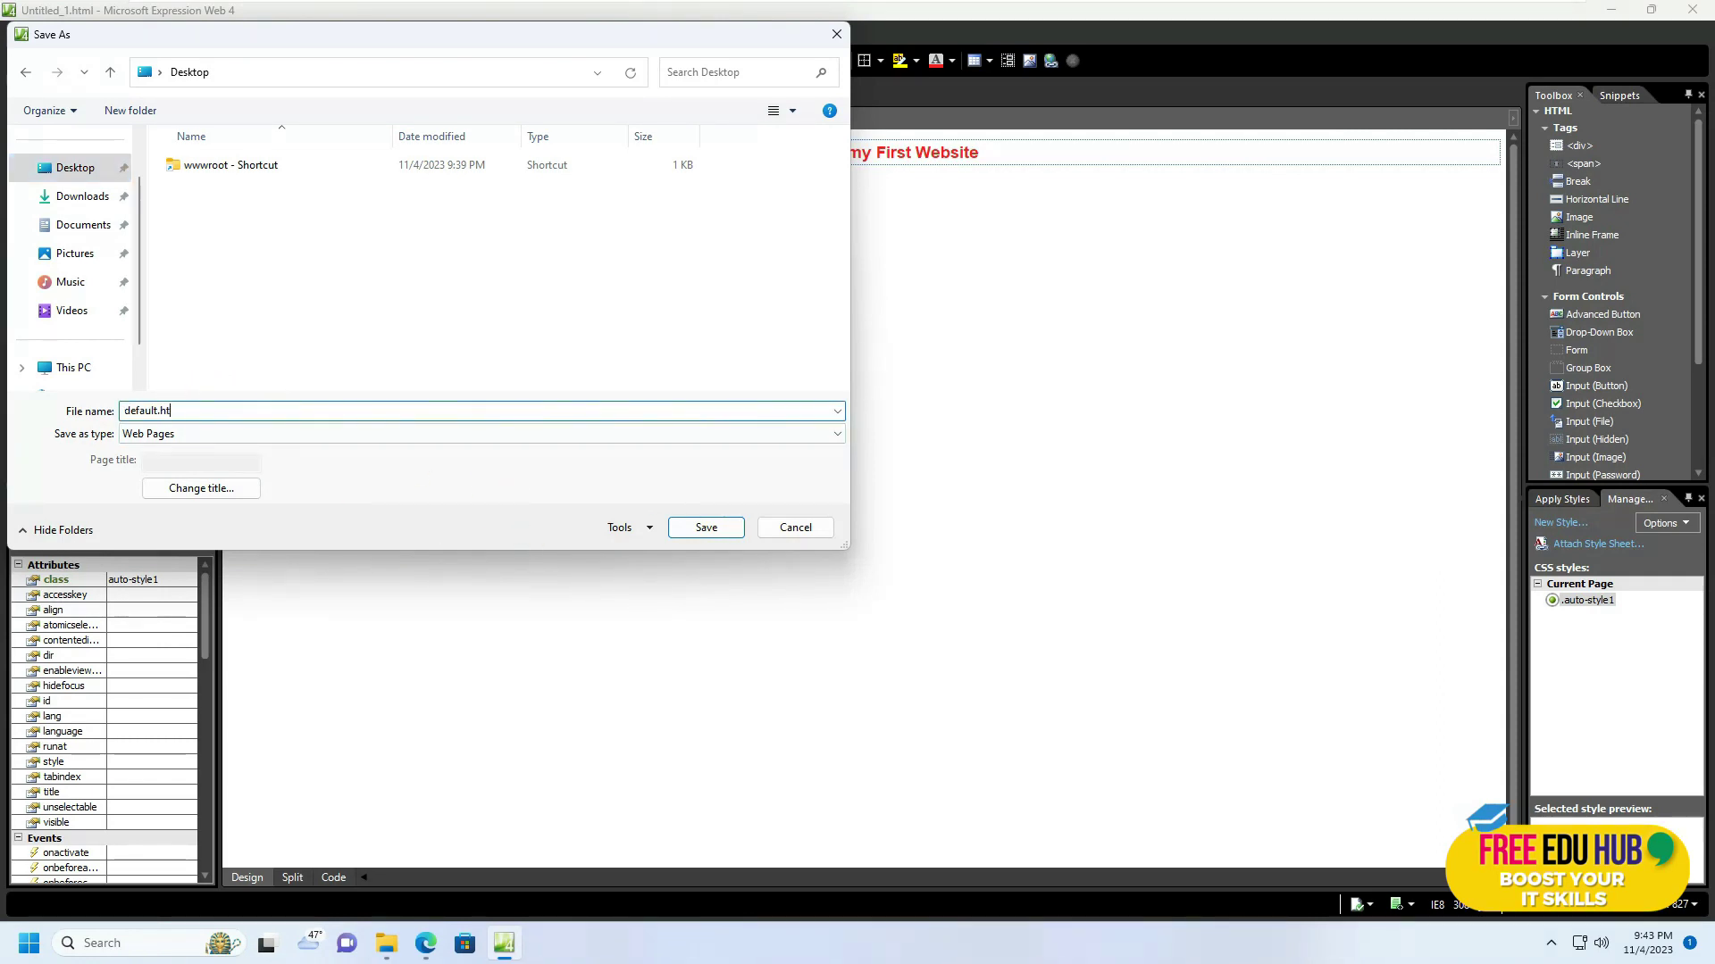
text(ml)
key(Return)
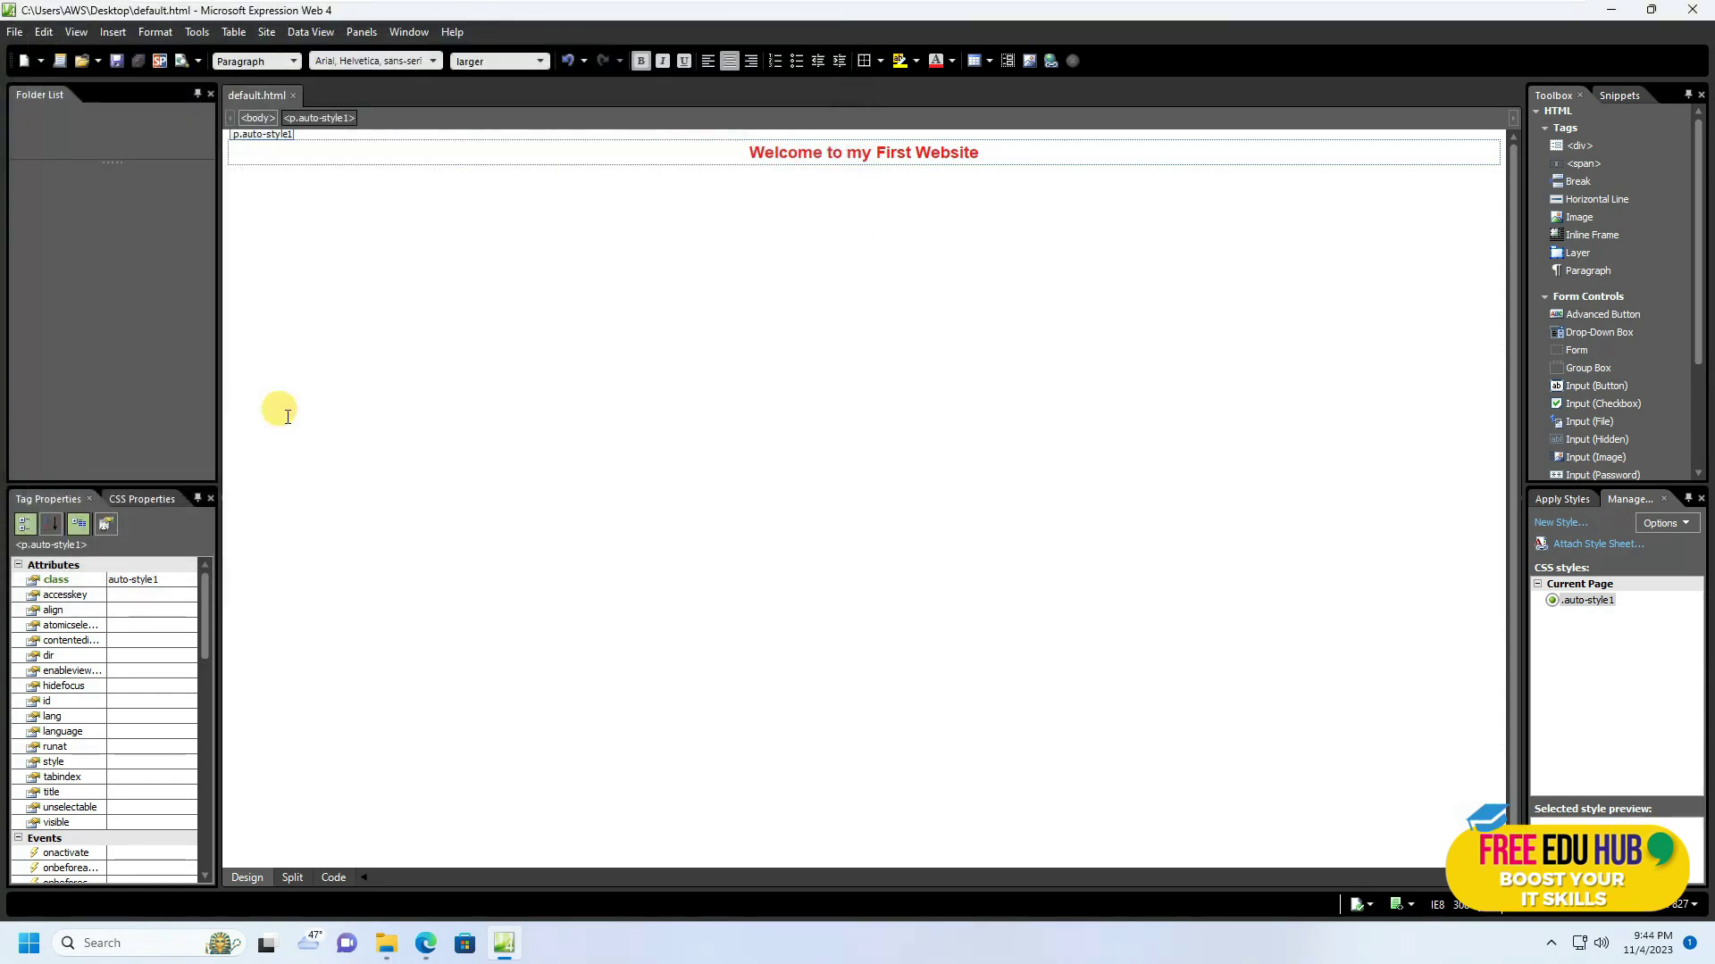
- Close Expression Web, set Microsoft Edge to always open .html files, view the desktop default.html in it and close the browser
click(1692, 14)
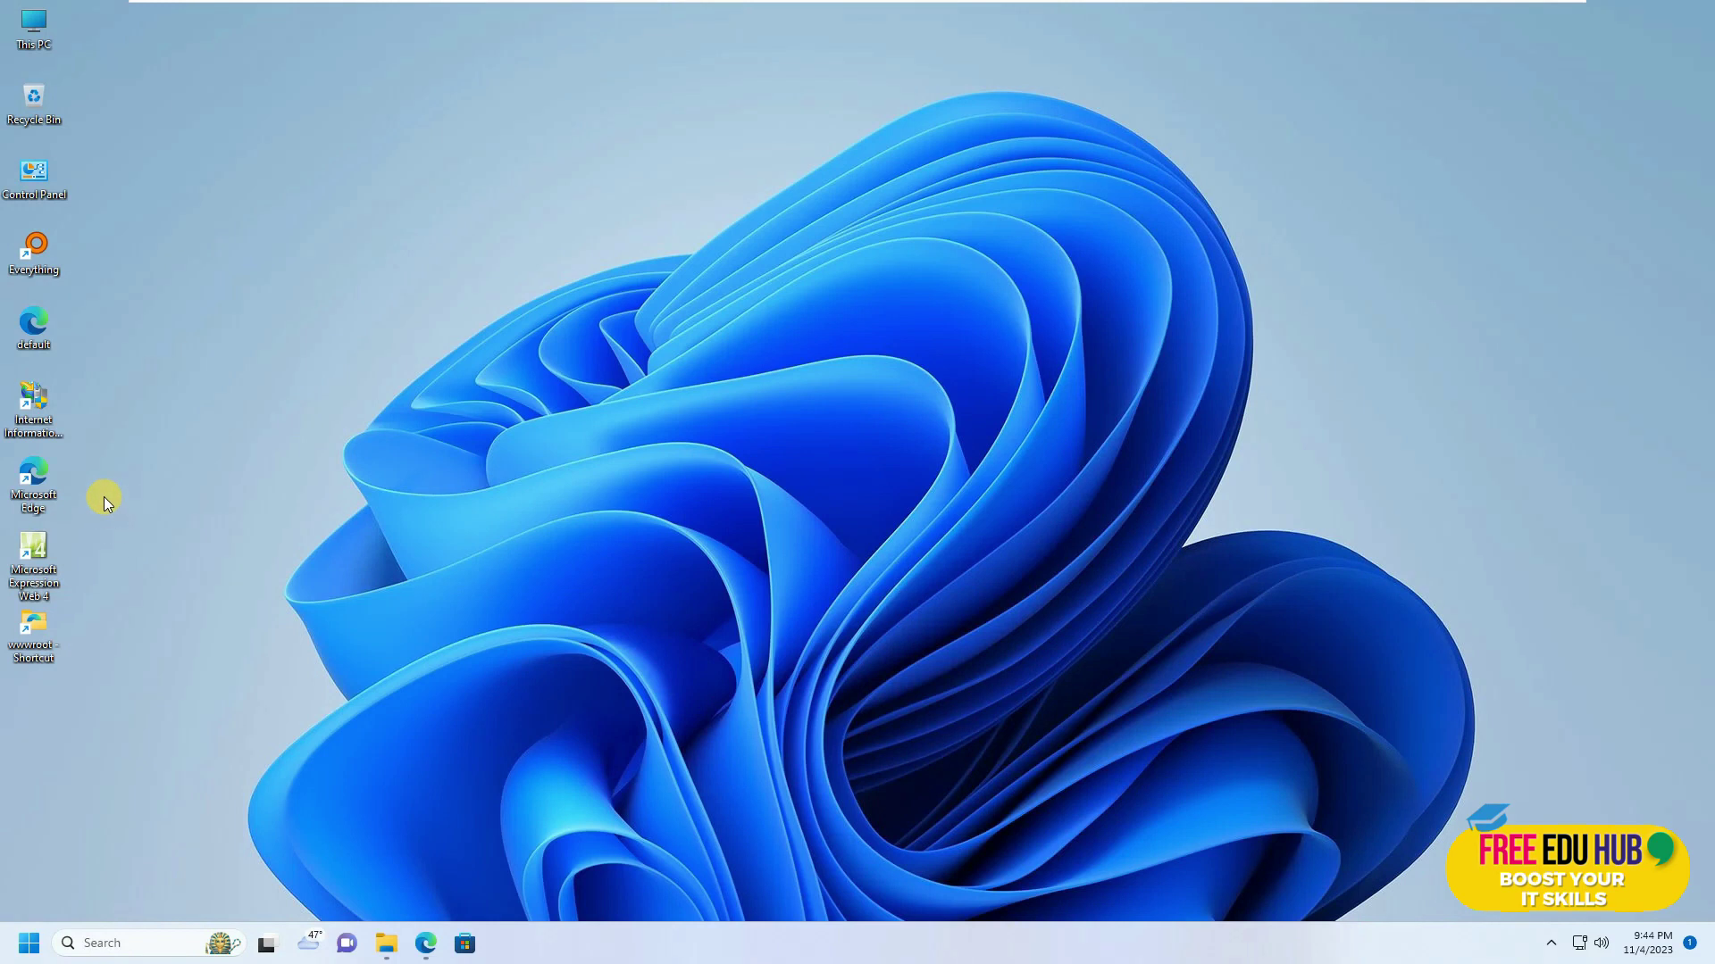
click(45, 324)
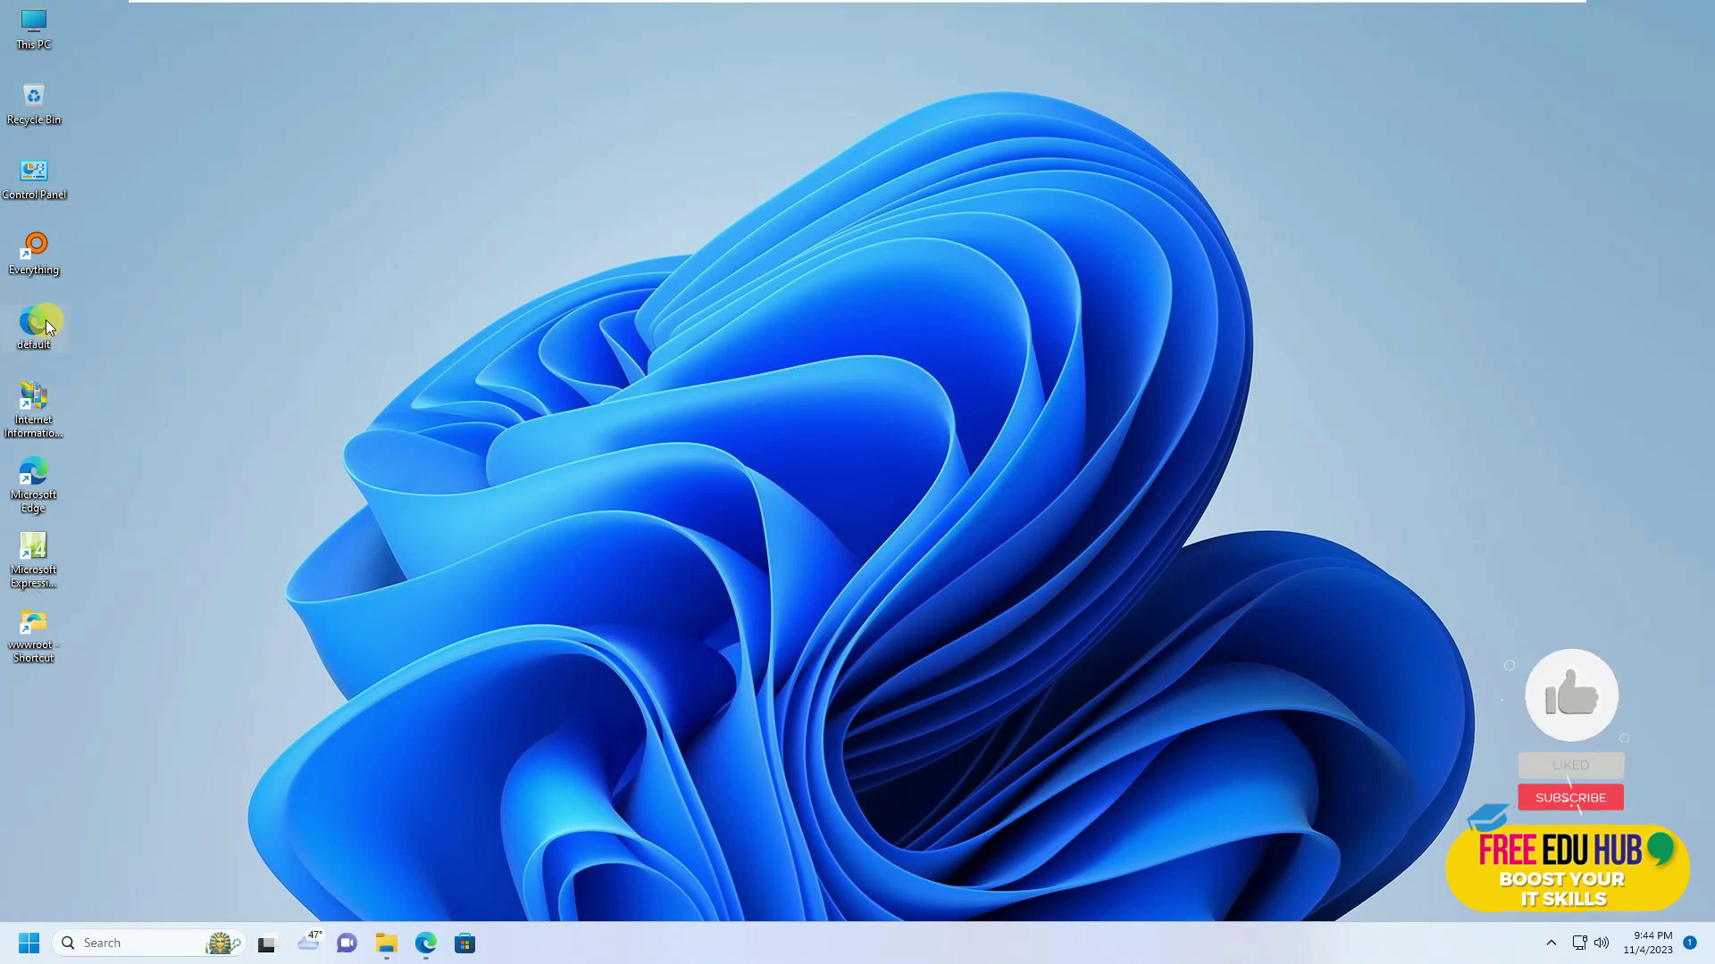
double_click(45, 323)
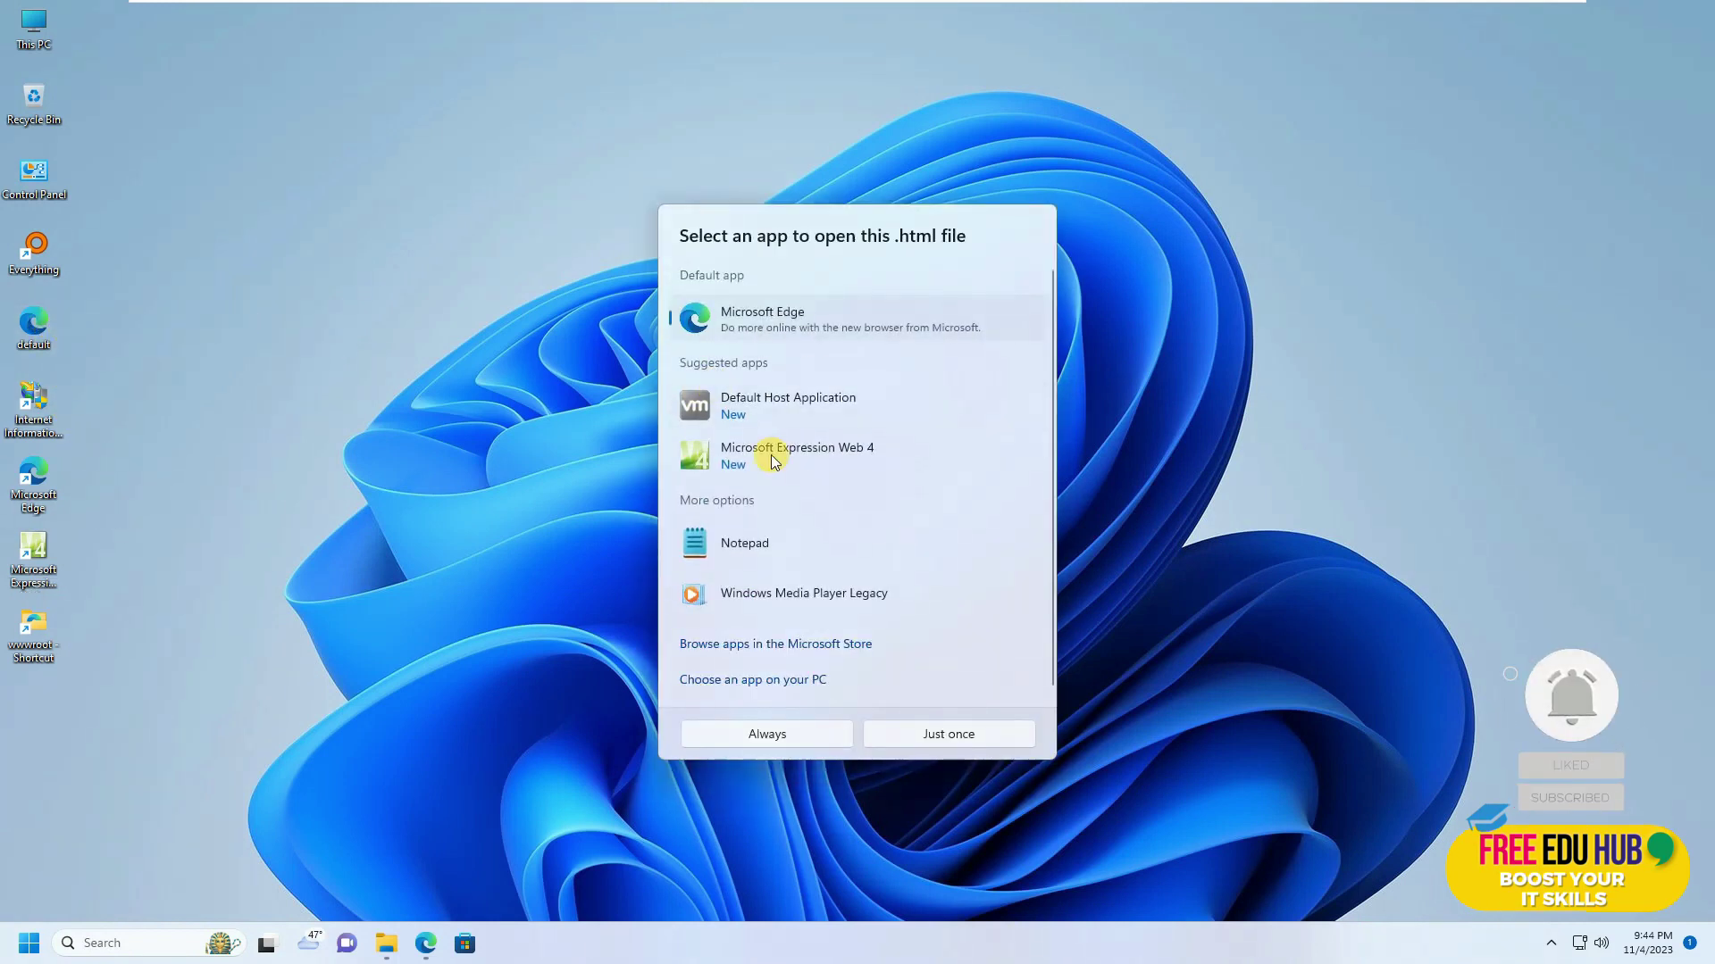
click(756, 733)
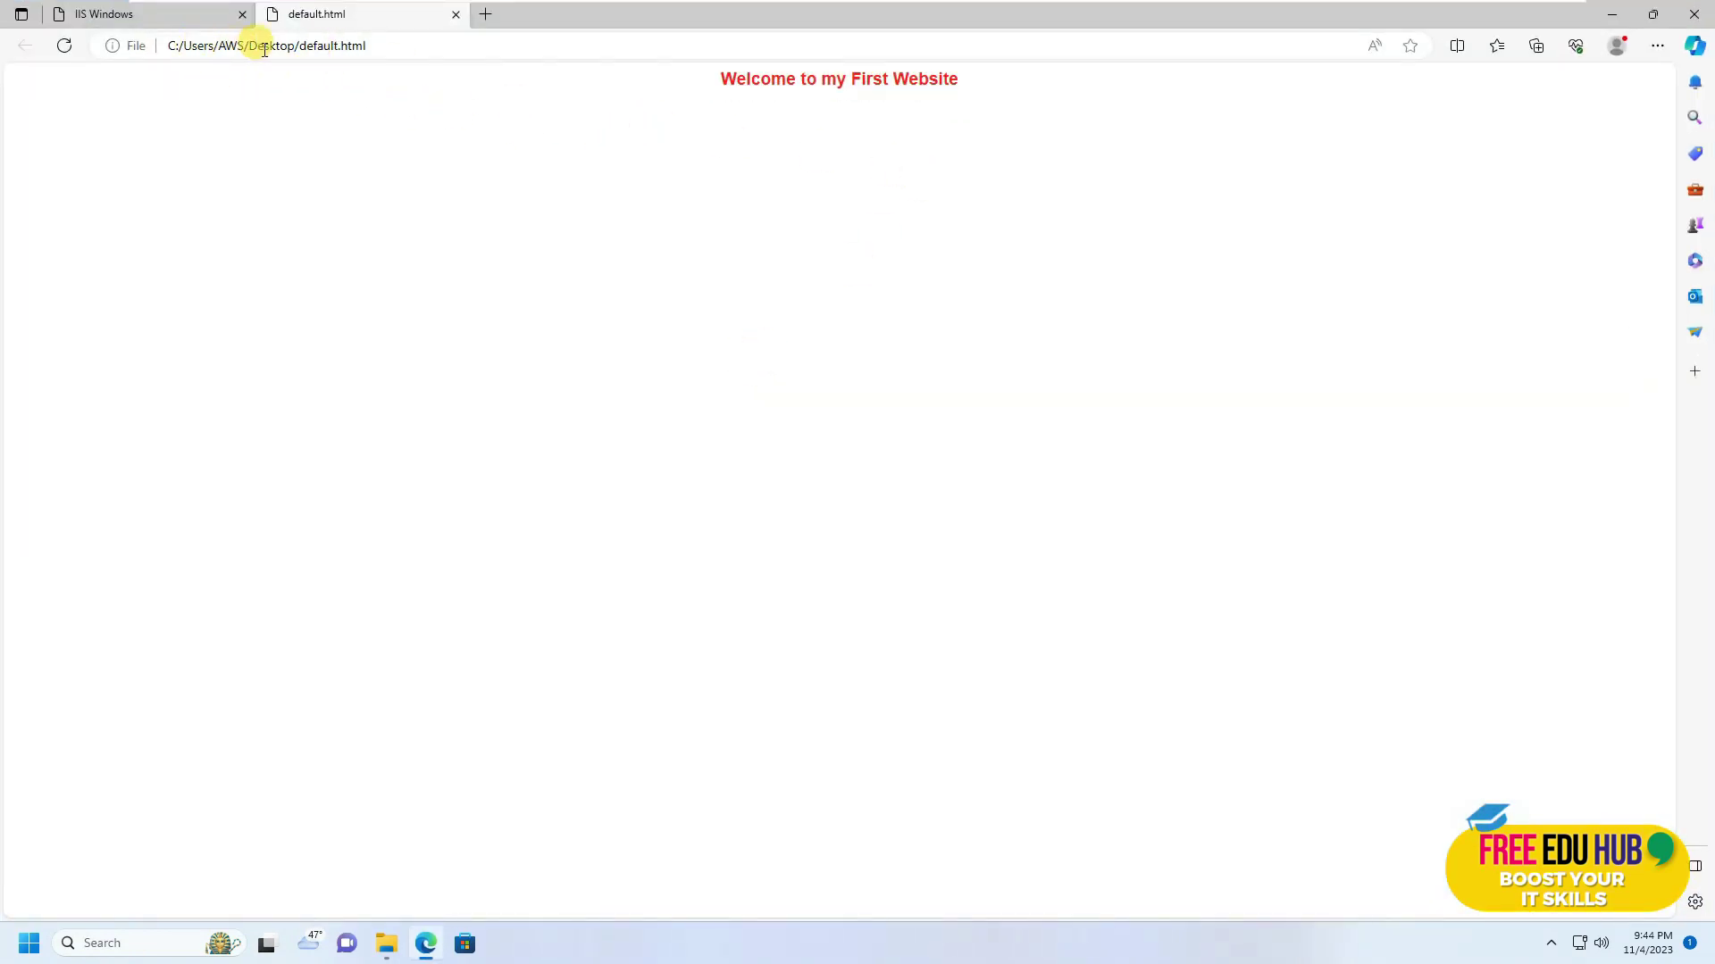
click(307, 45)
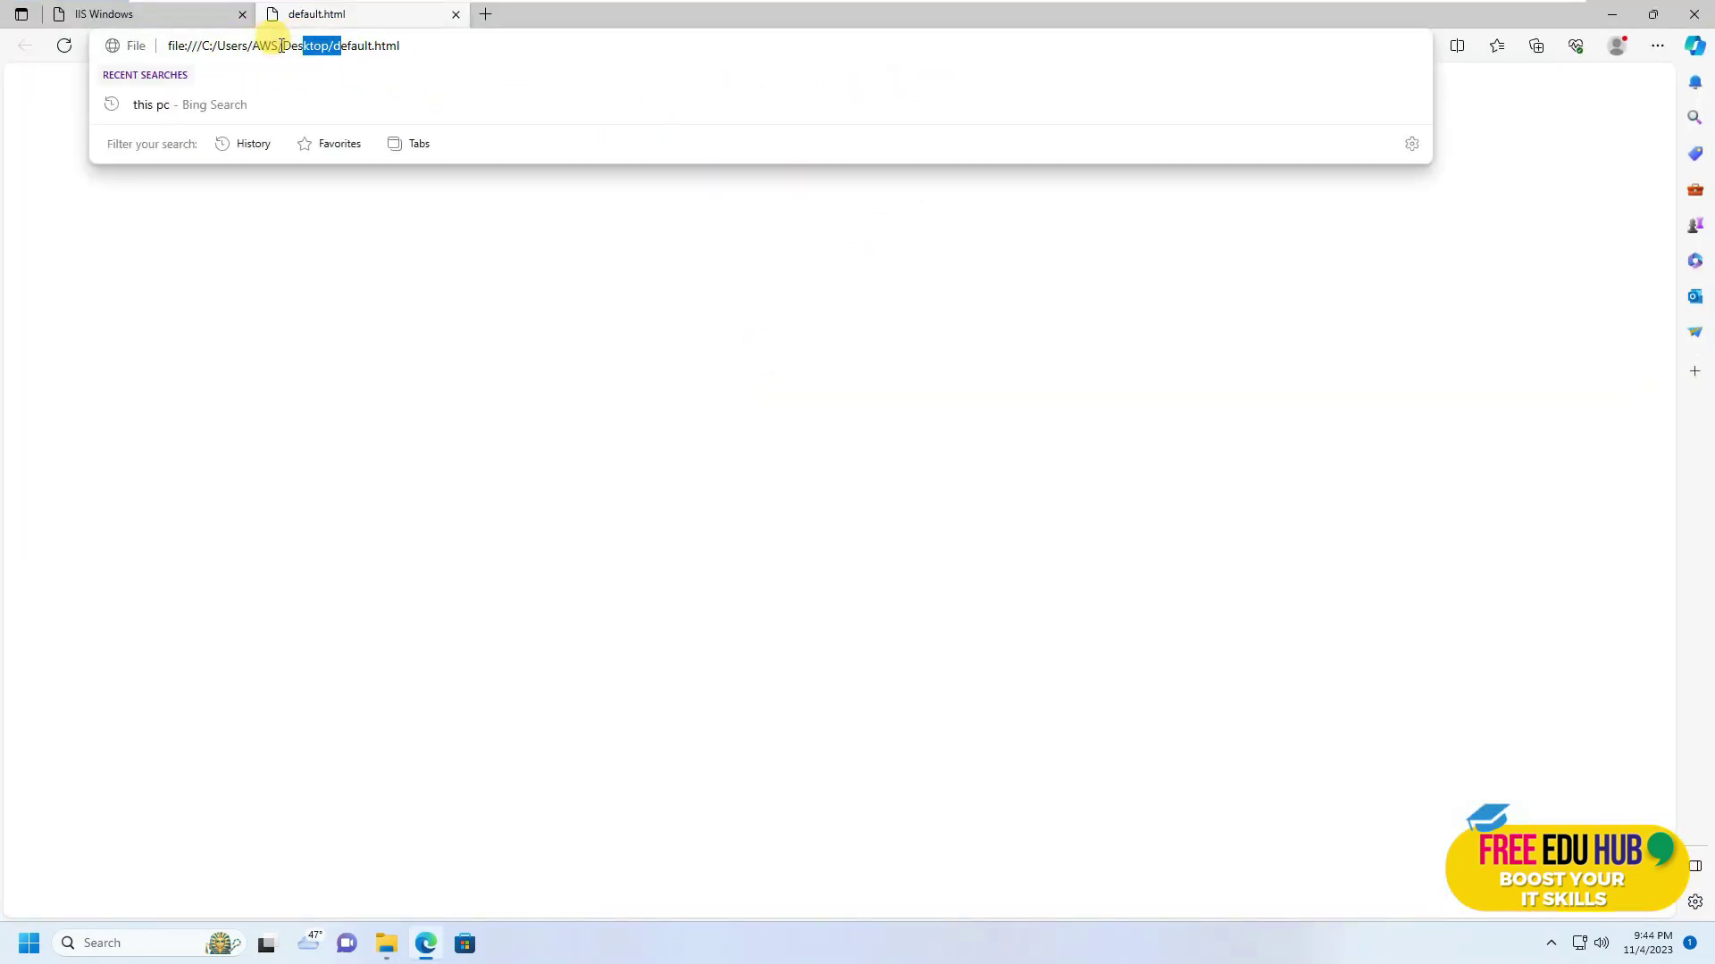
click(1694, 13)
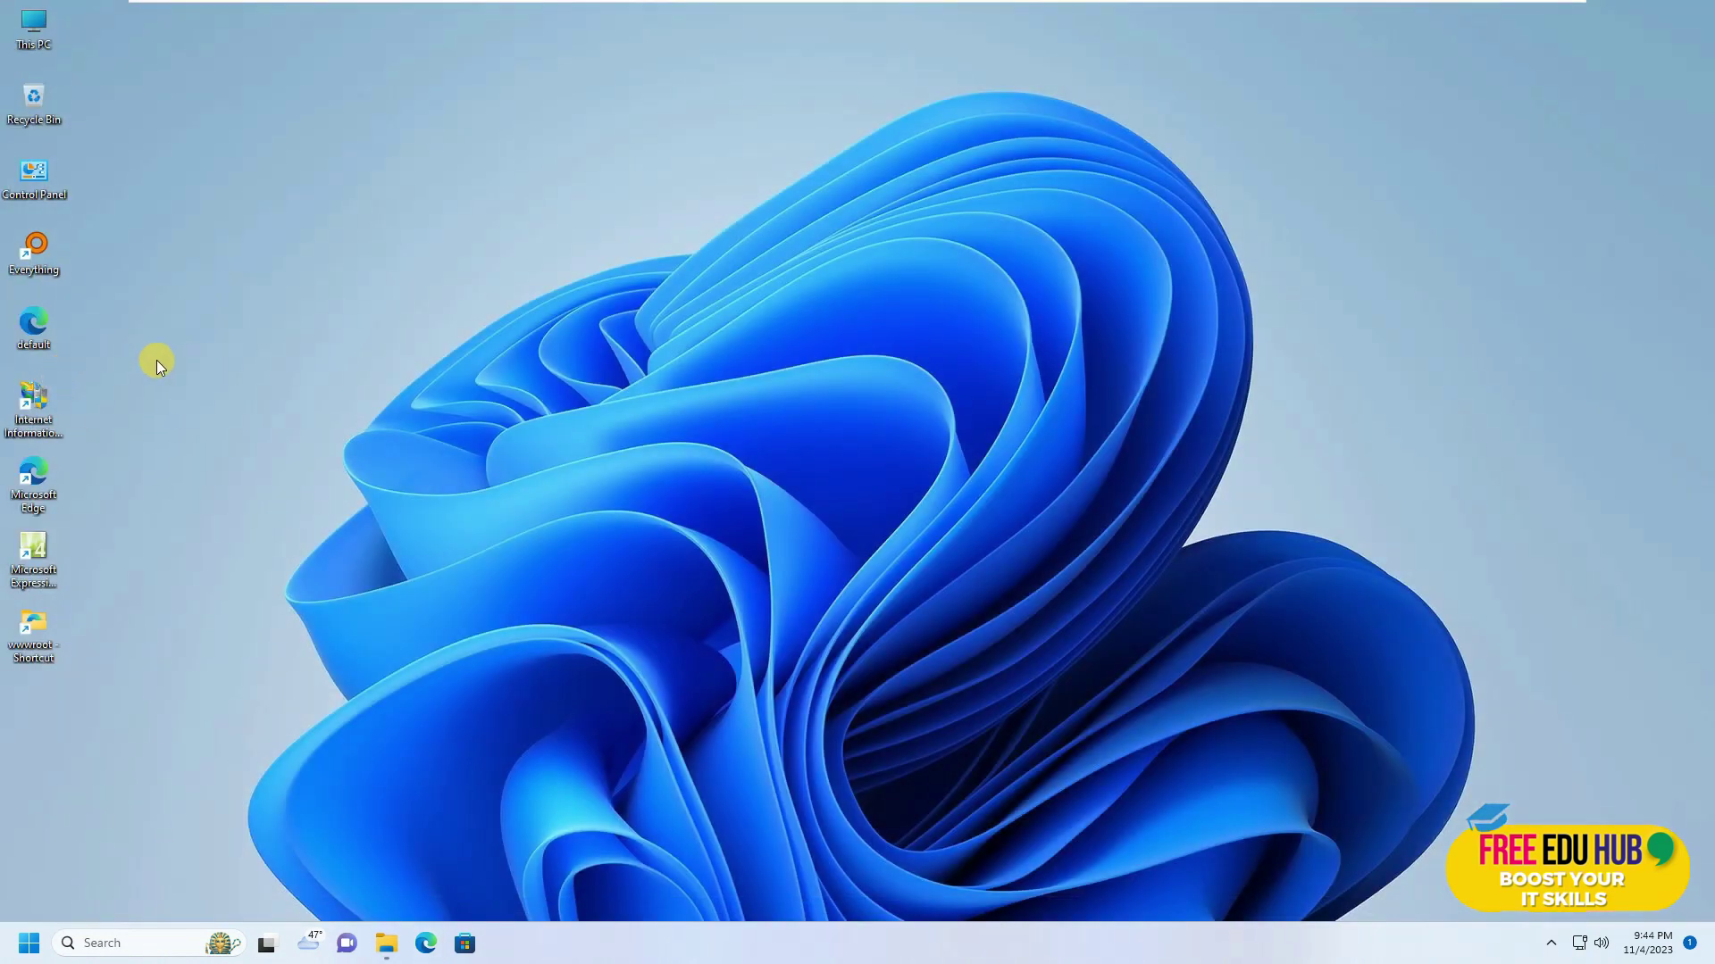
- Copy default.html from the Desktop into C:\inetpub\wwwroot, granting administrator permission for the copy
right_click(39, 332)
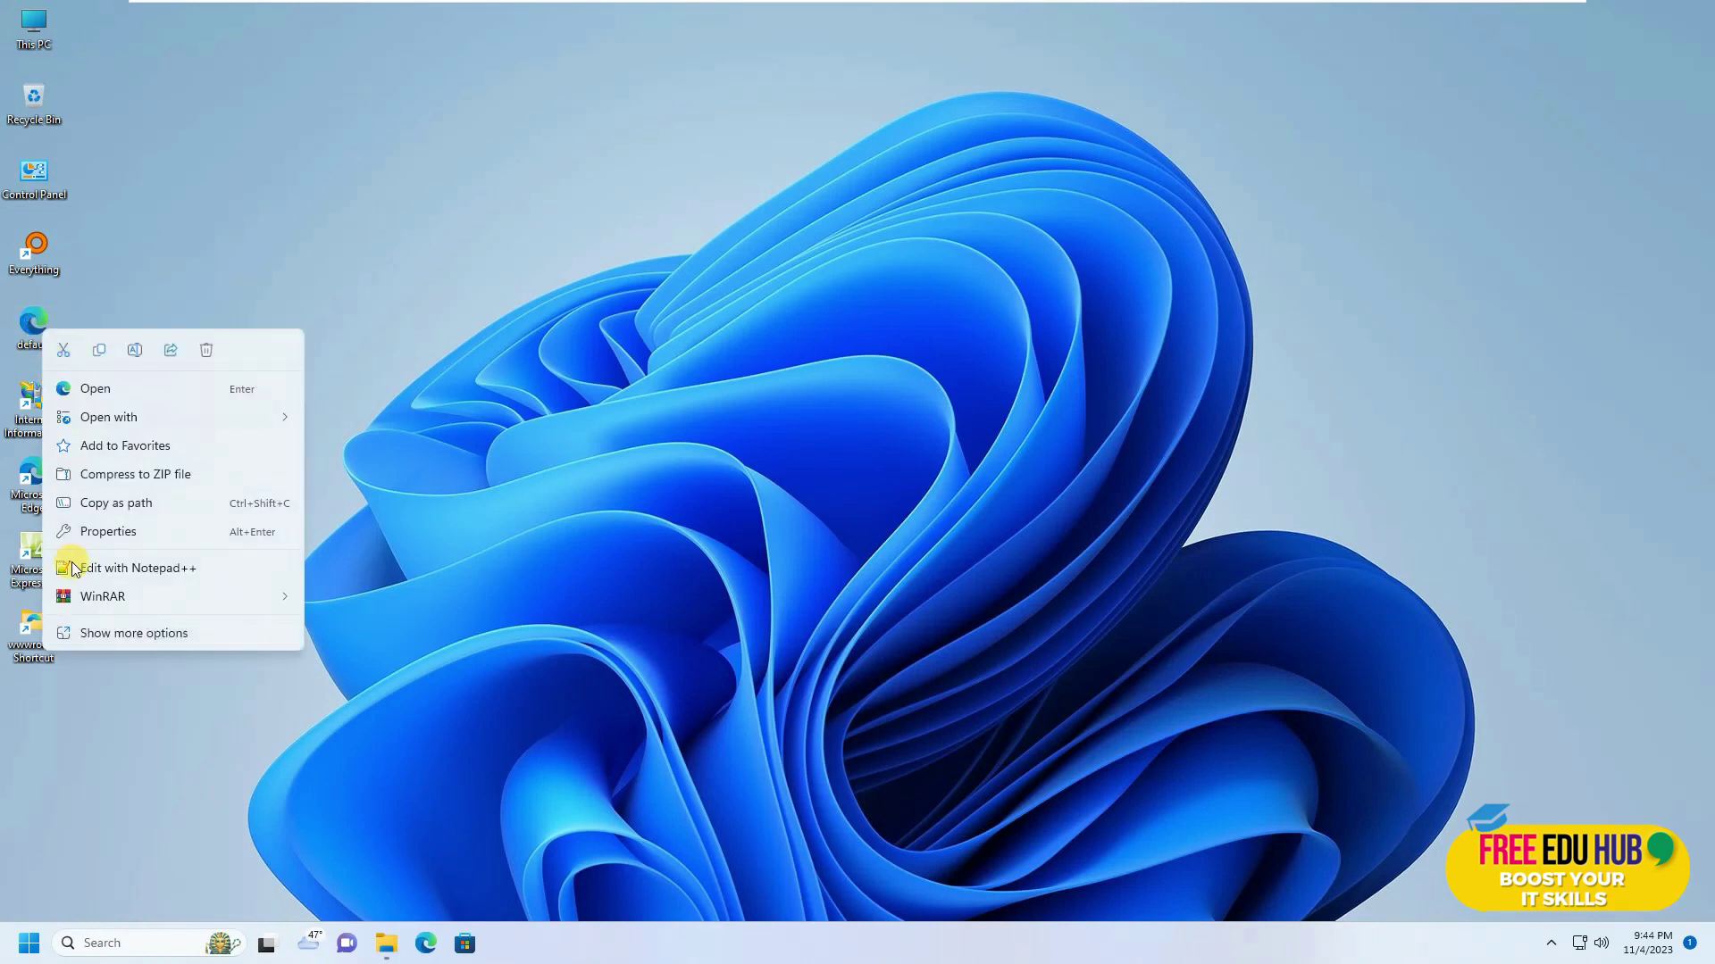
click(93, 211)
double_click(28, 25)
double_click(754, 300)
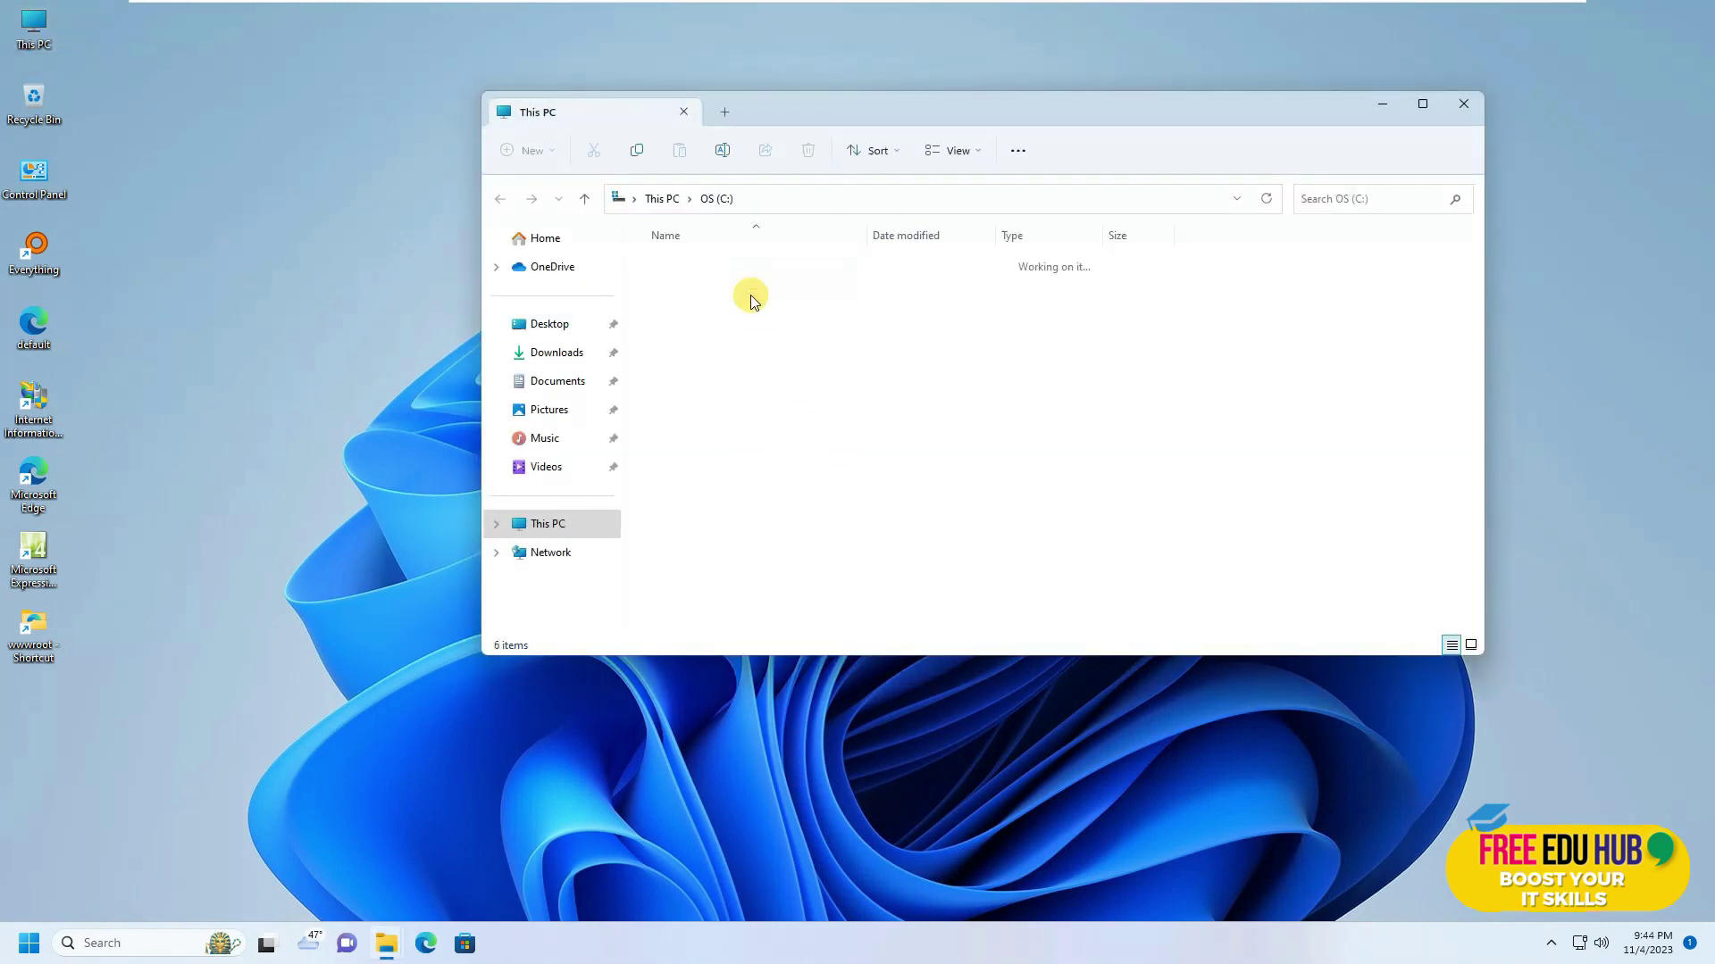
click(681, 264)
double_click(680, 265)
double_click(677, 377)
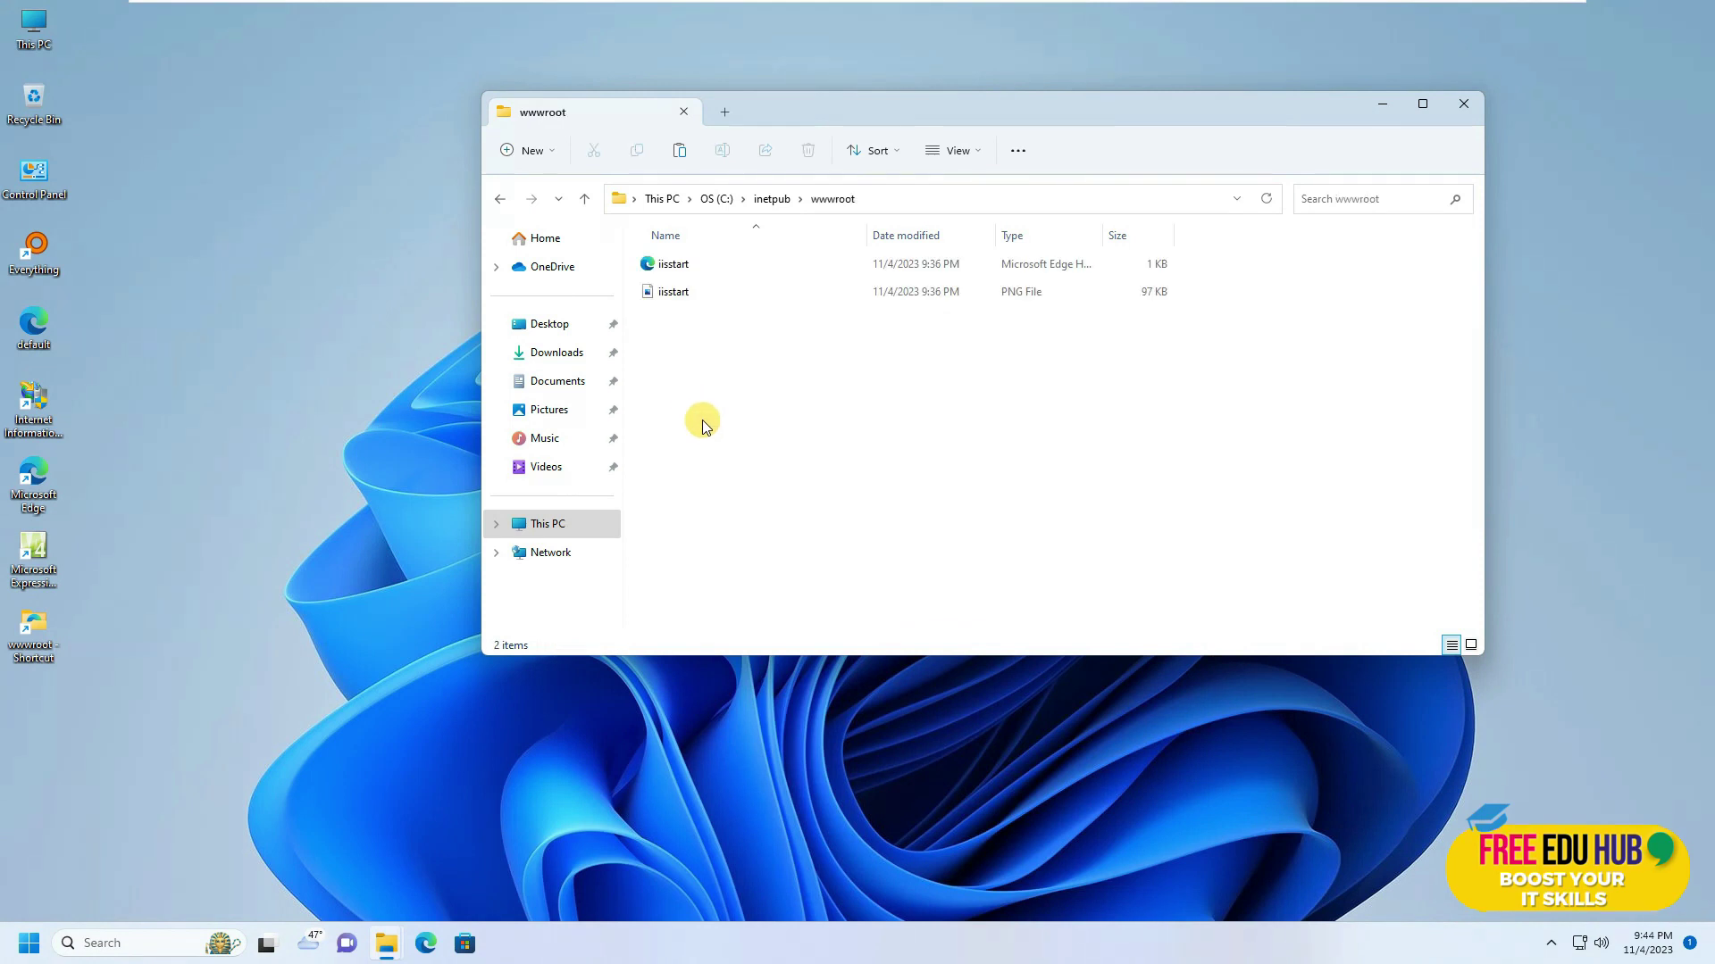
key(ctrl+v)
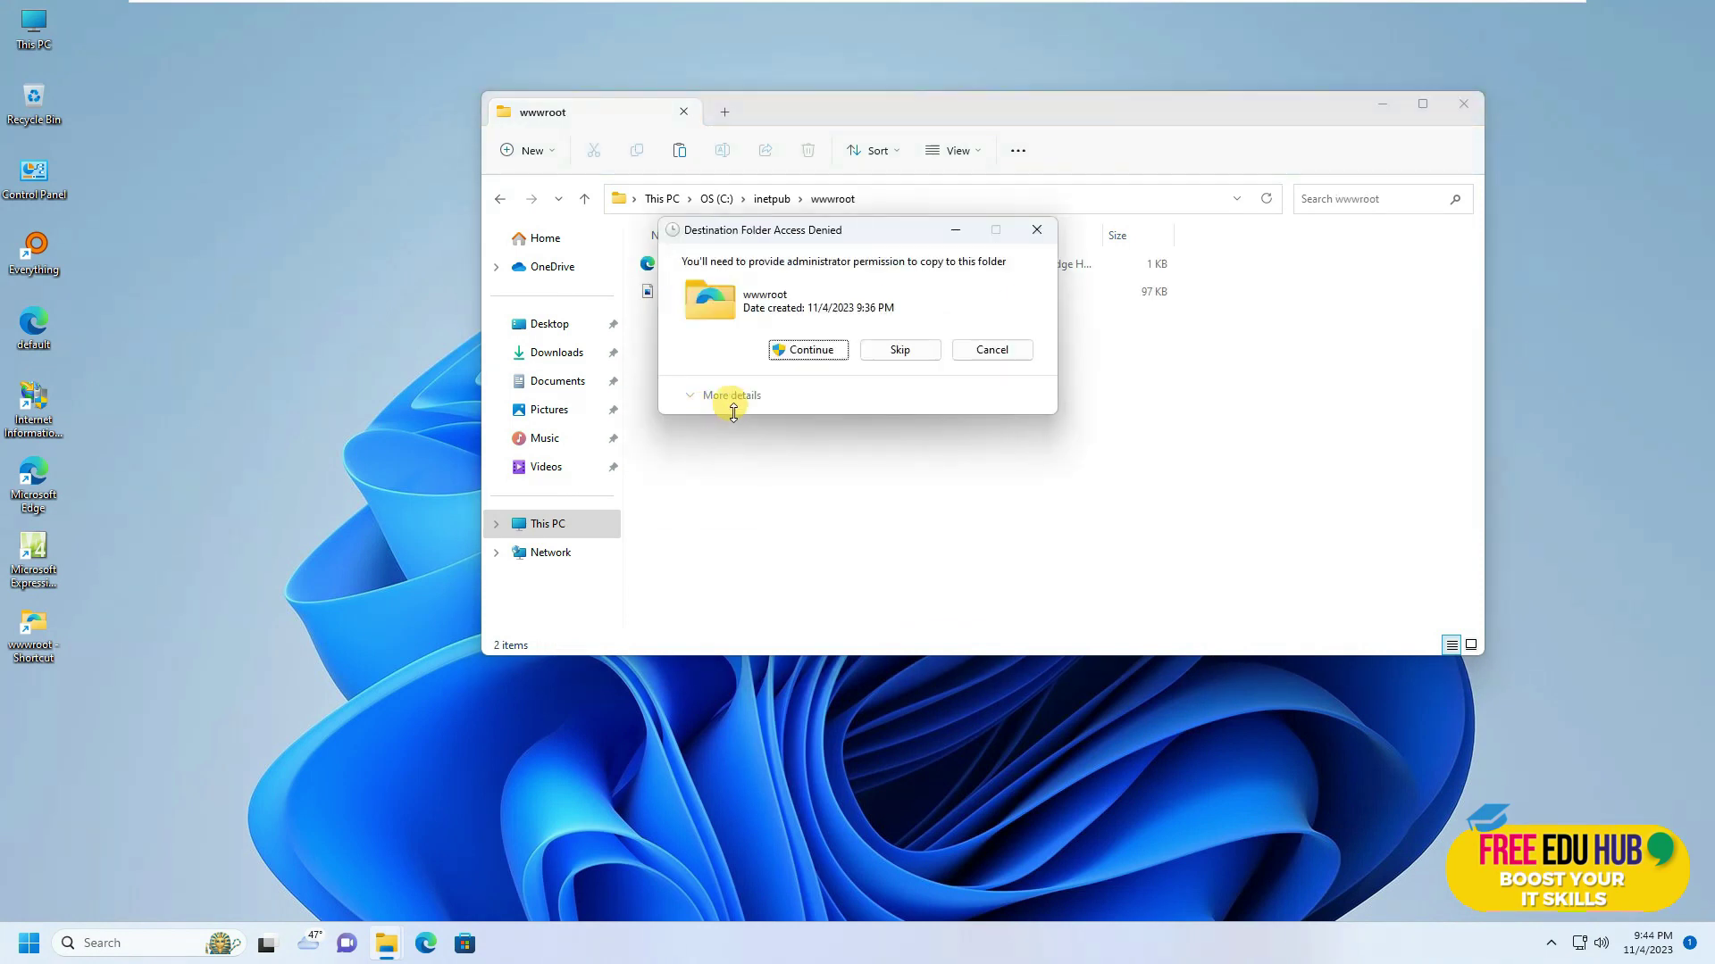
click(812, 354)
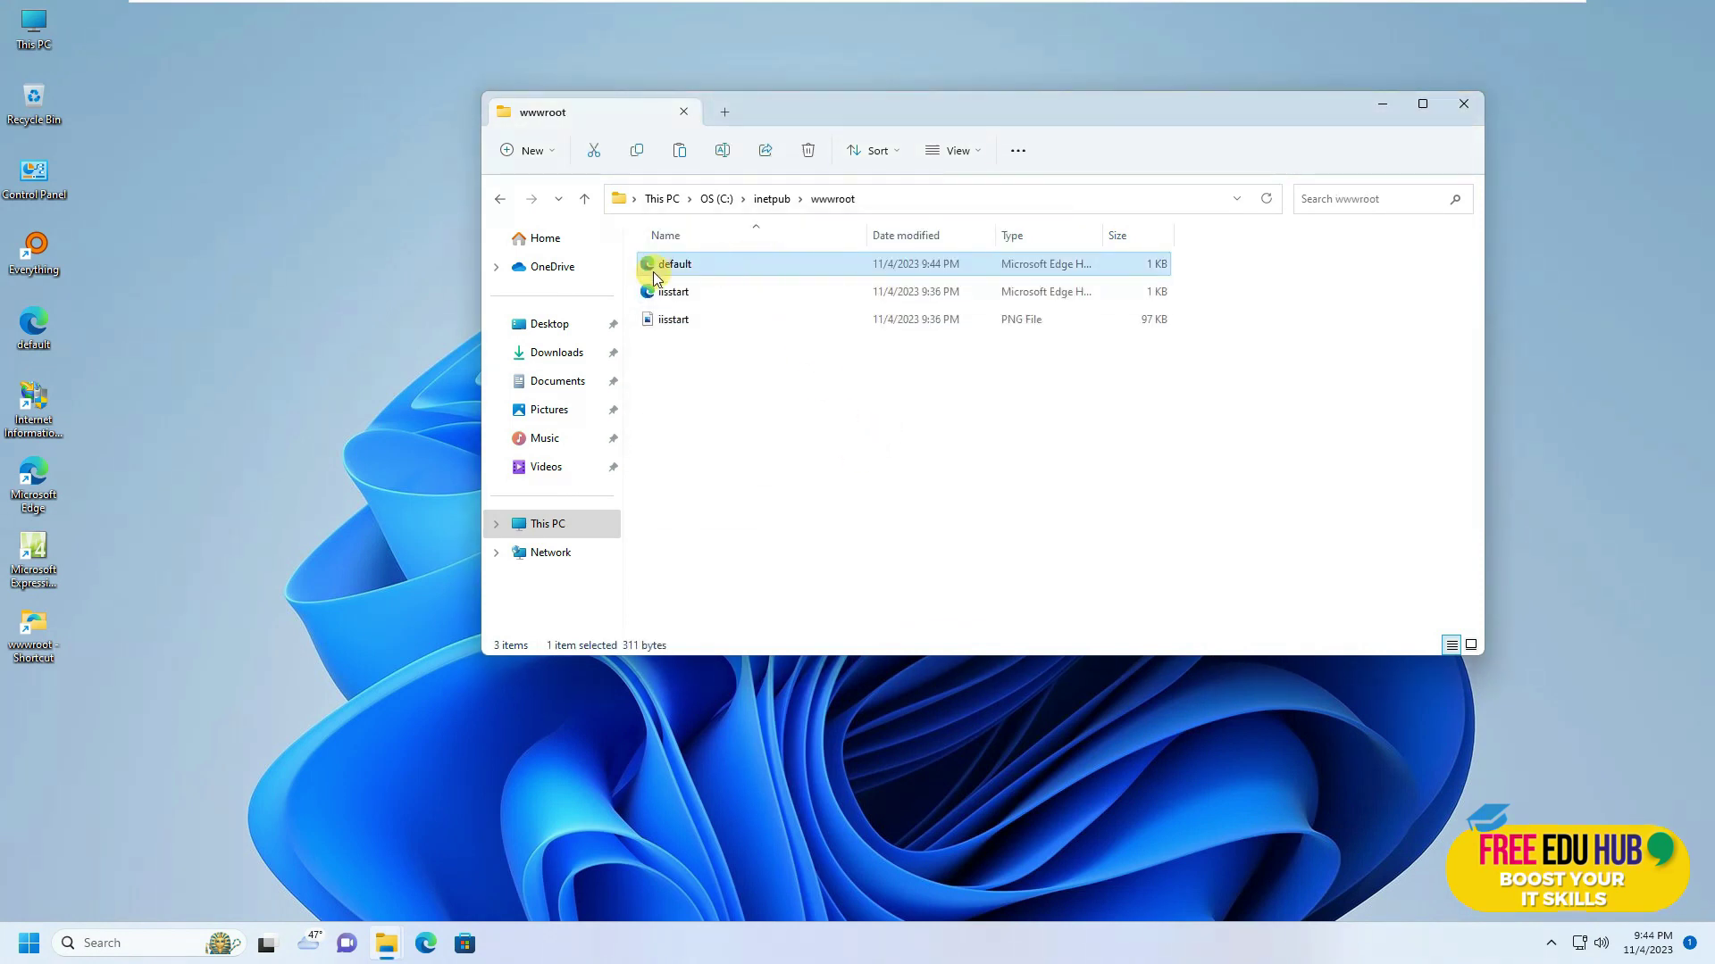
click(690, 774)
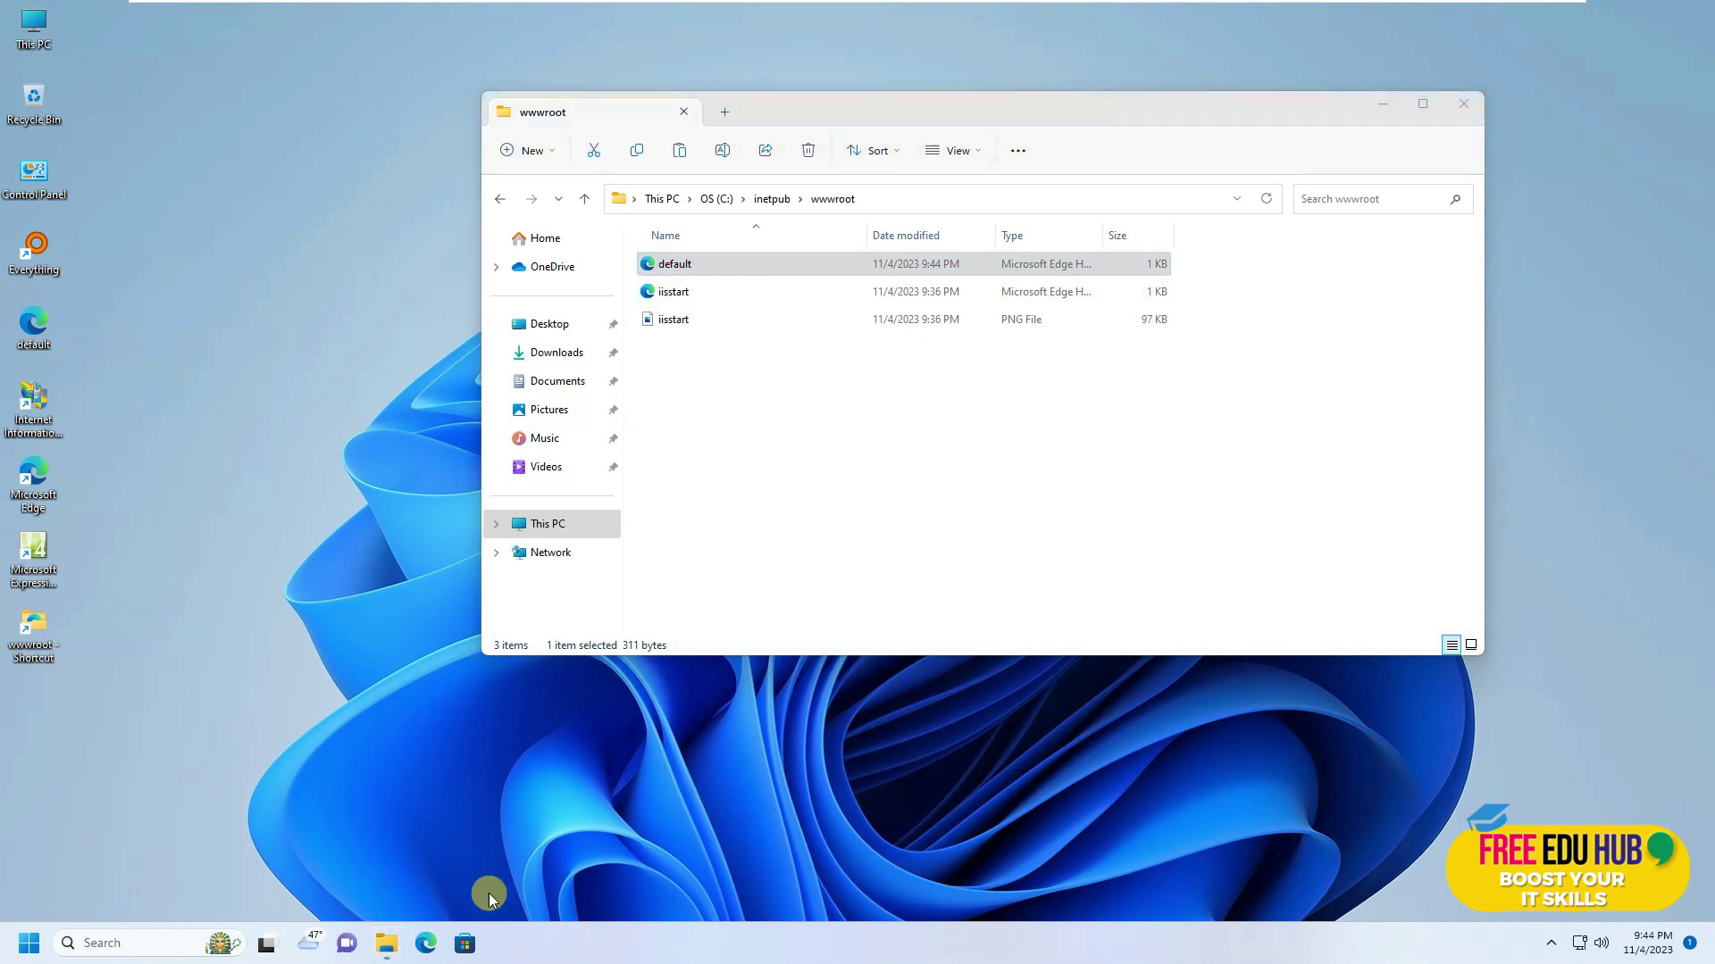
click(423, 946)
click(206, 43)
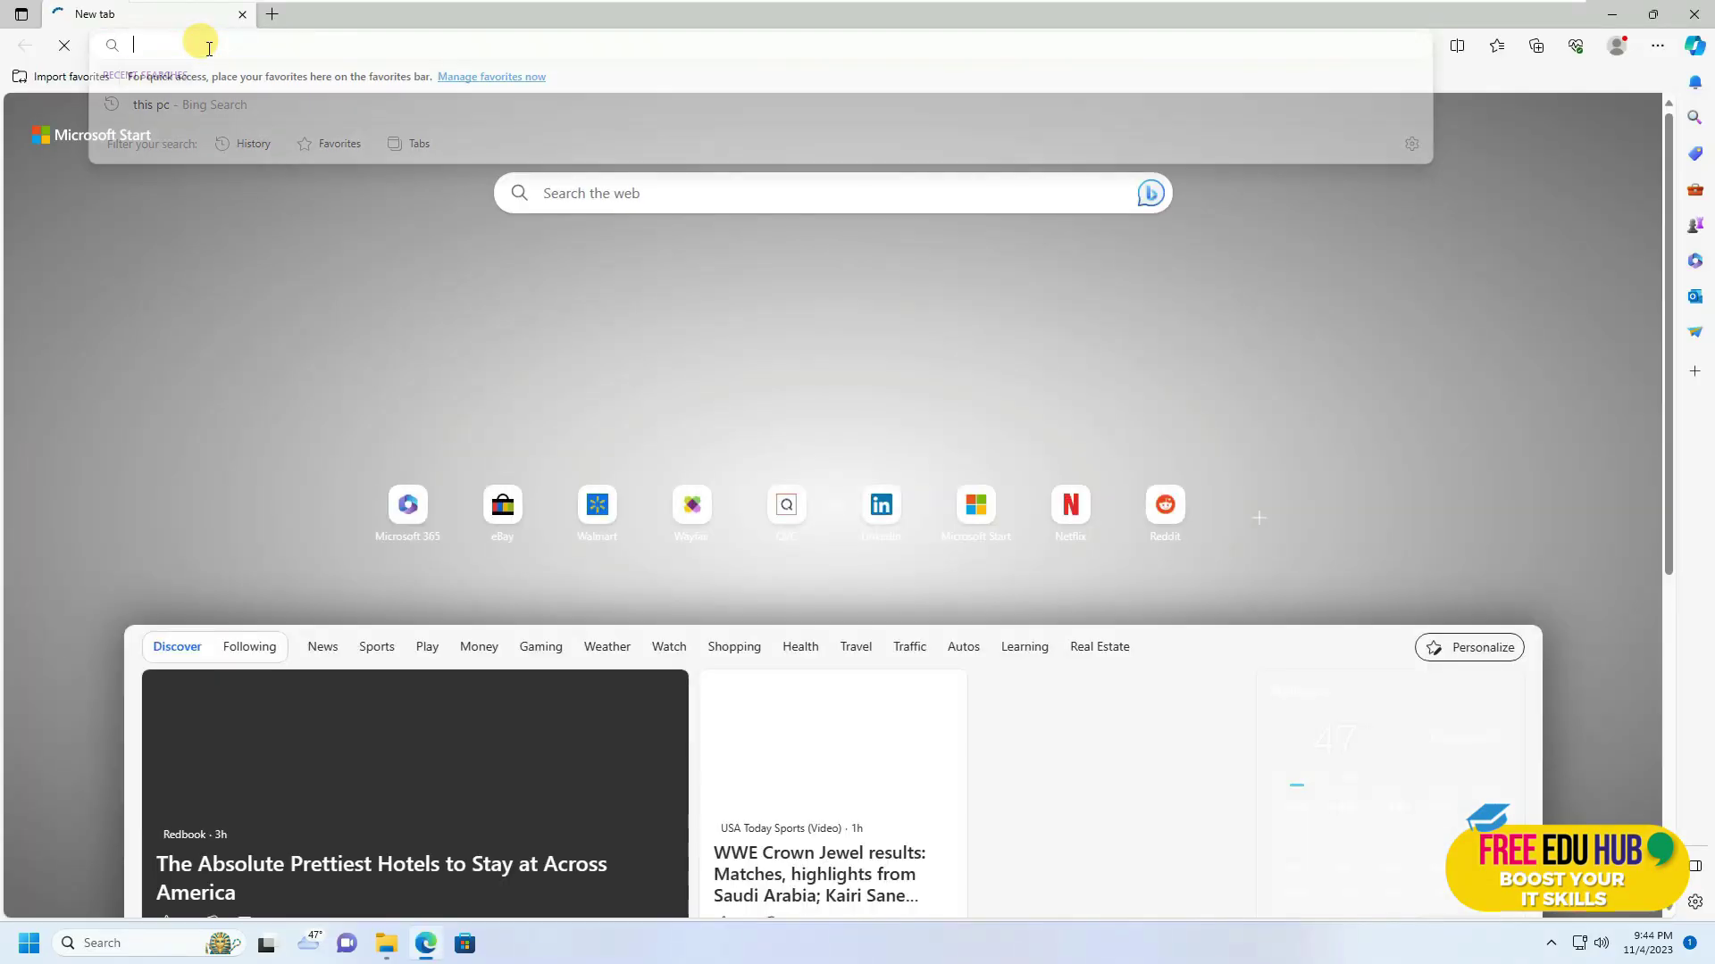
text(http:)
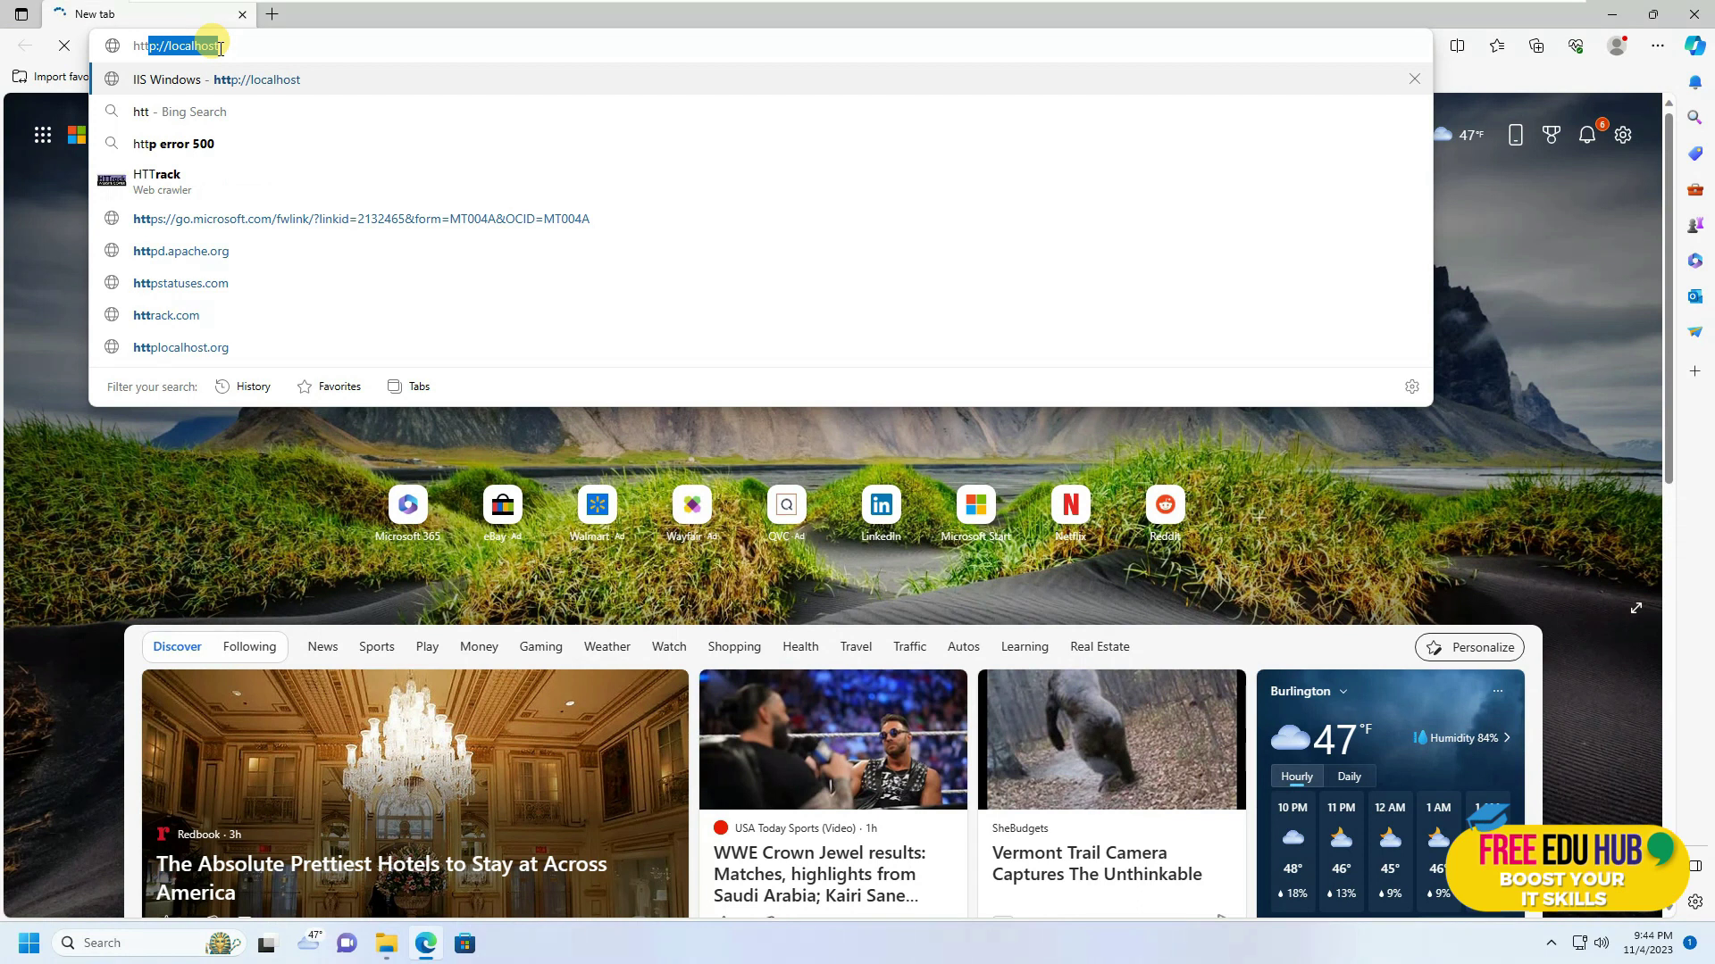
click(220, 49)
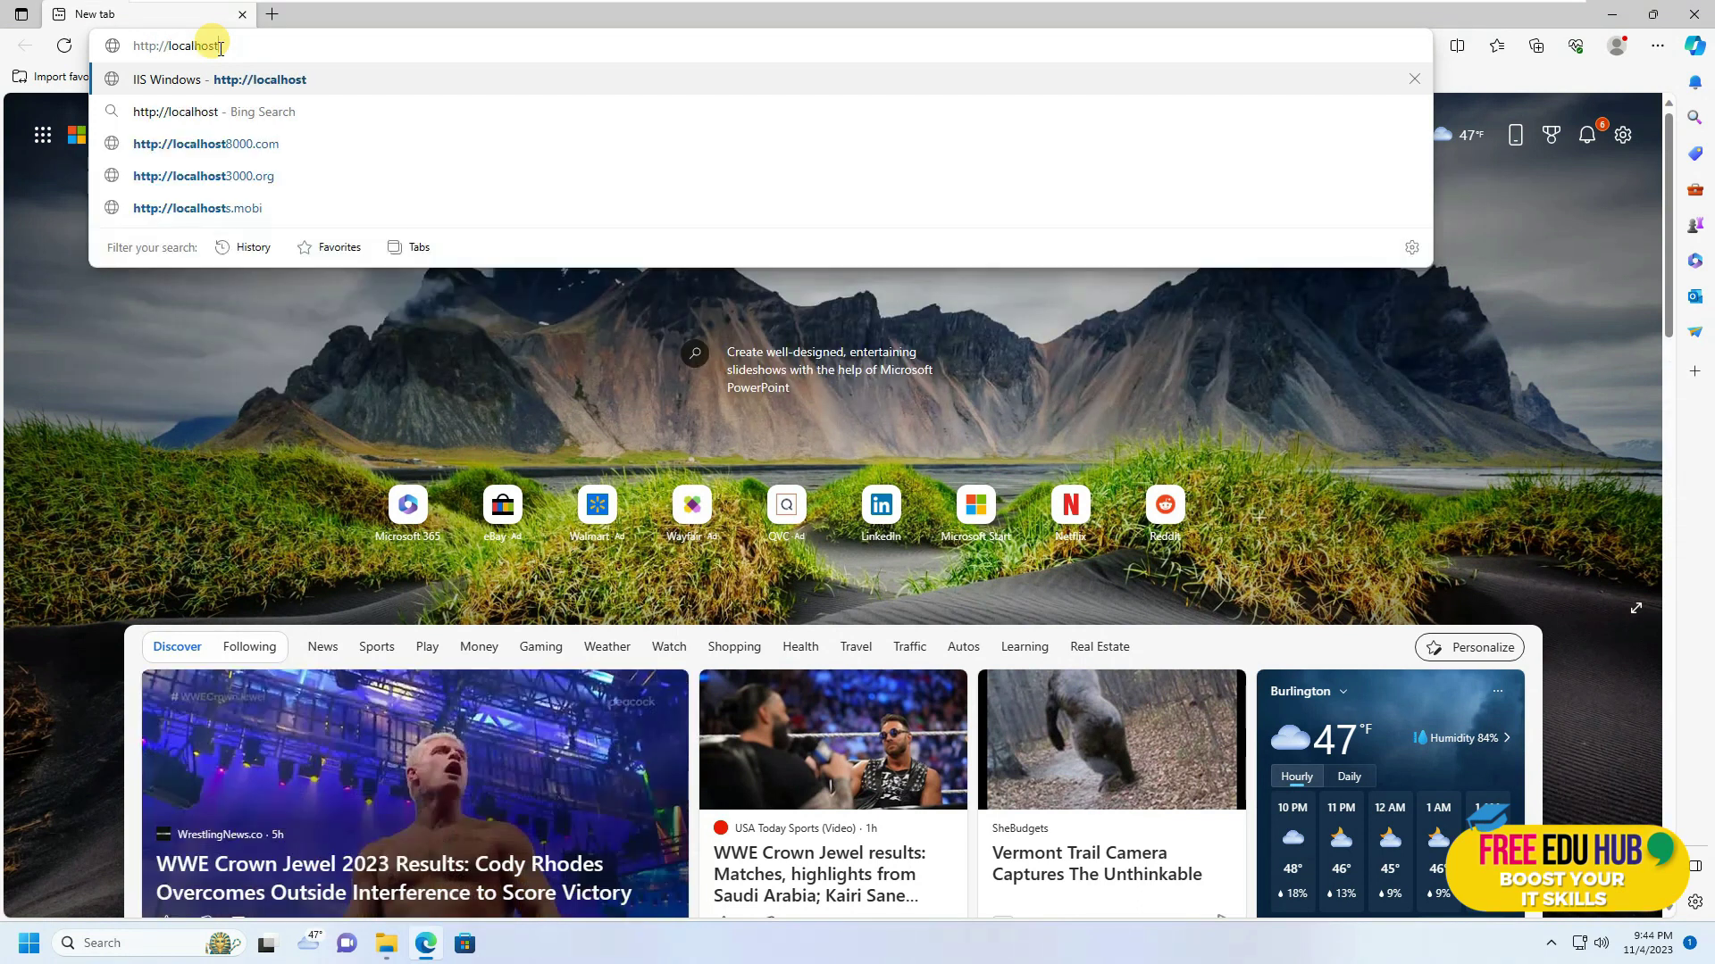
key(Return)
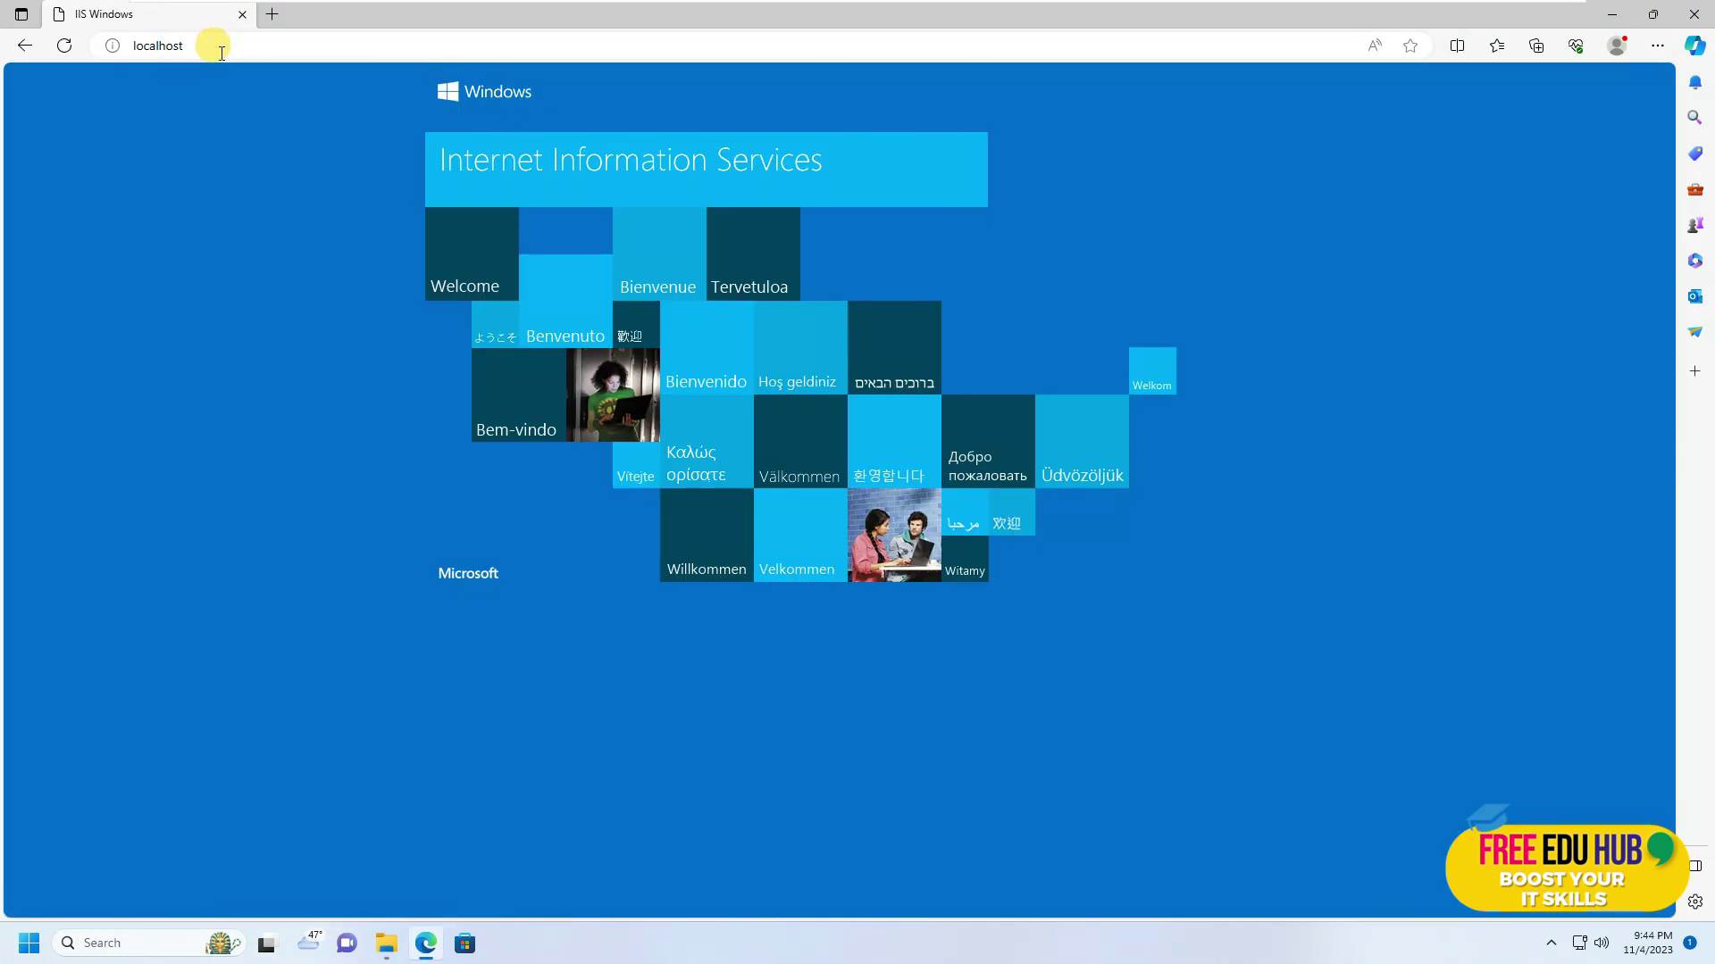
- Extend the address to localhost/default.html and load the custom page from the local web server
click(221, 51)
click(258, 51)
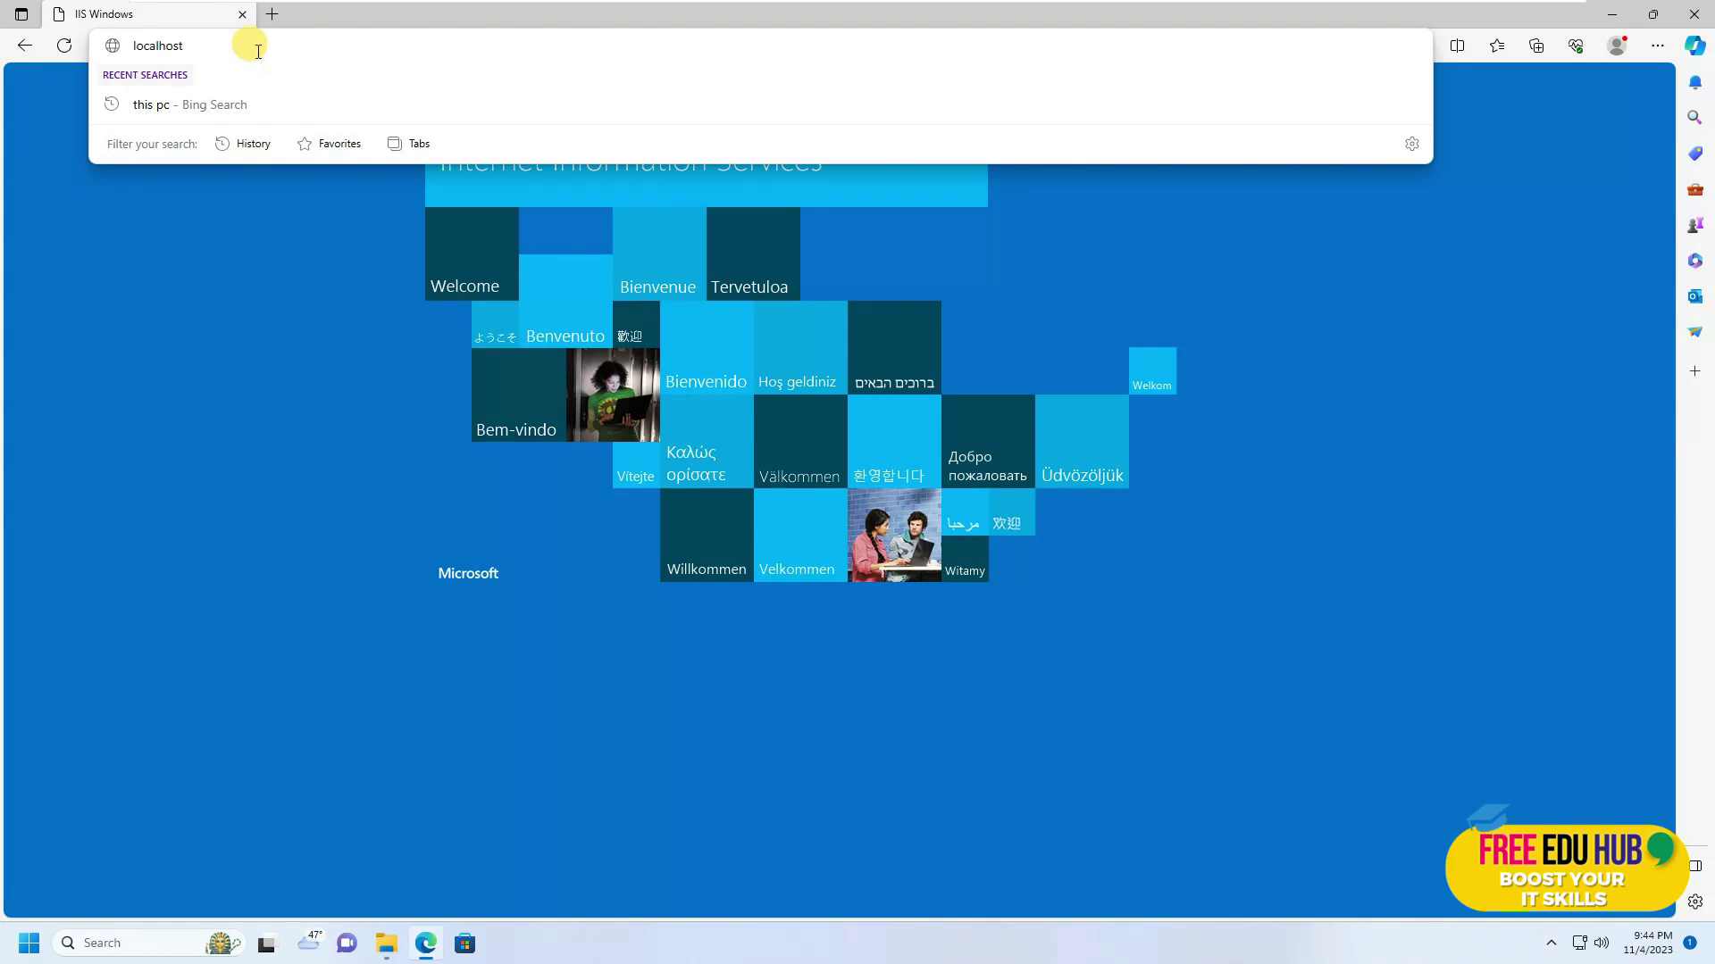
text(/)
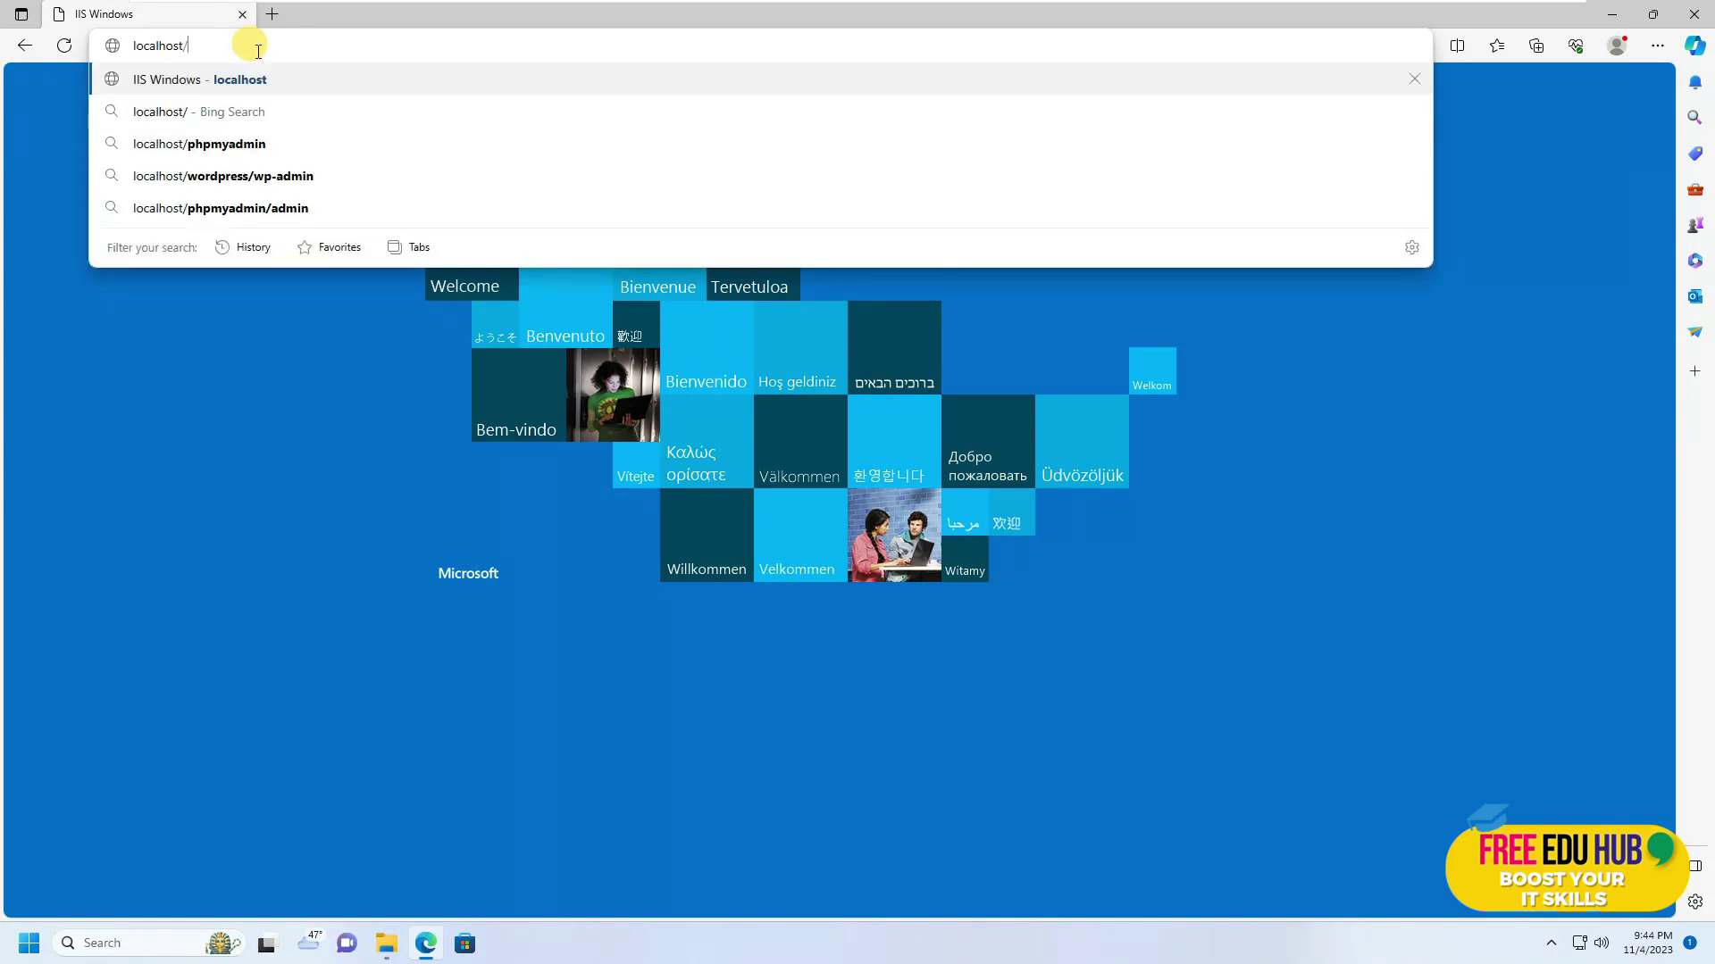
text(def)
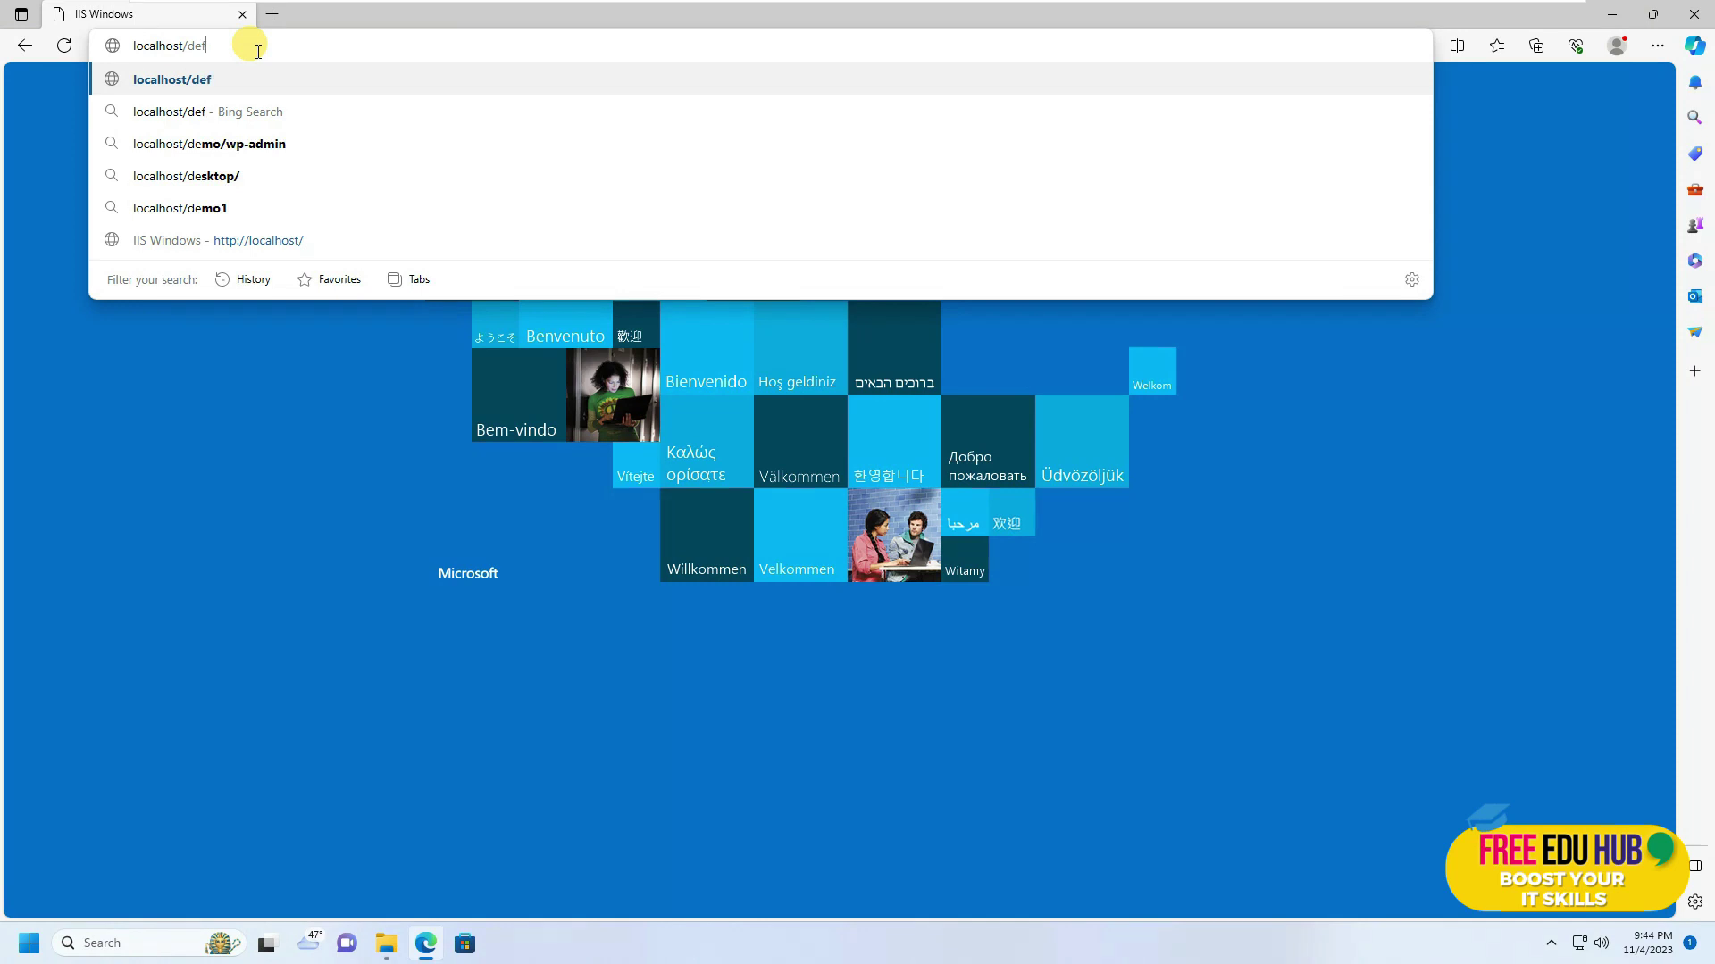
text(ault.h)
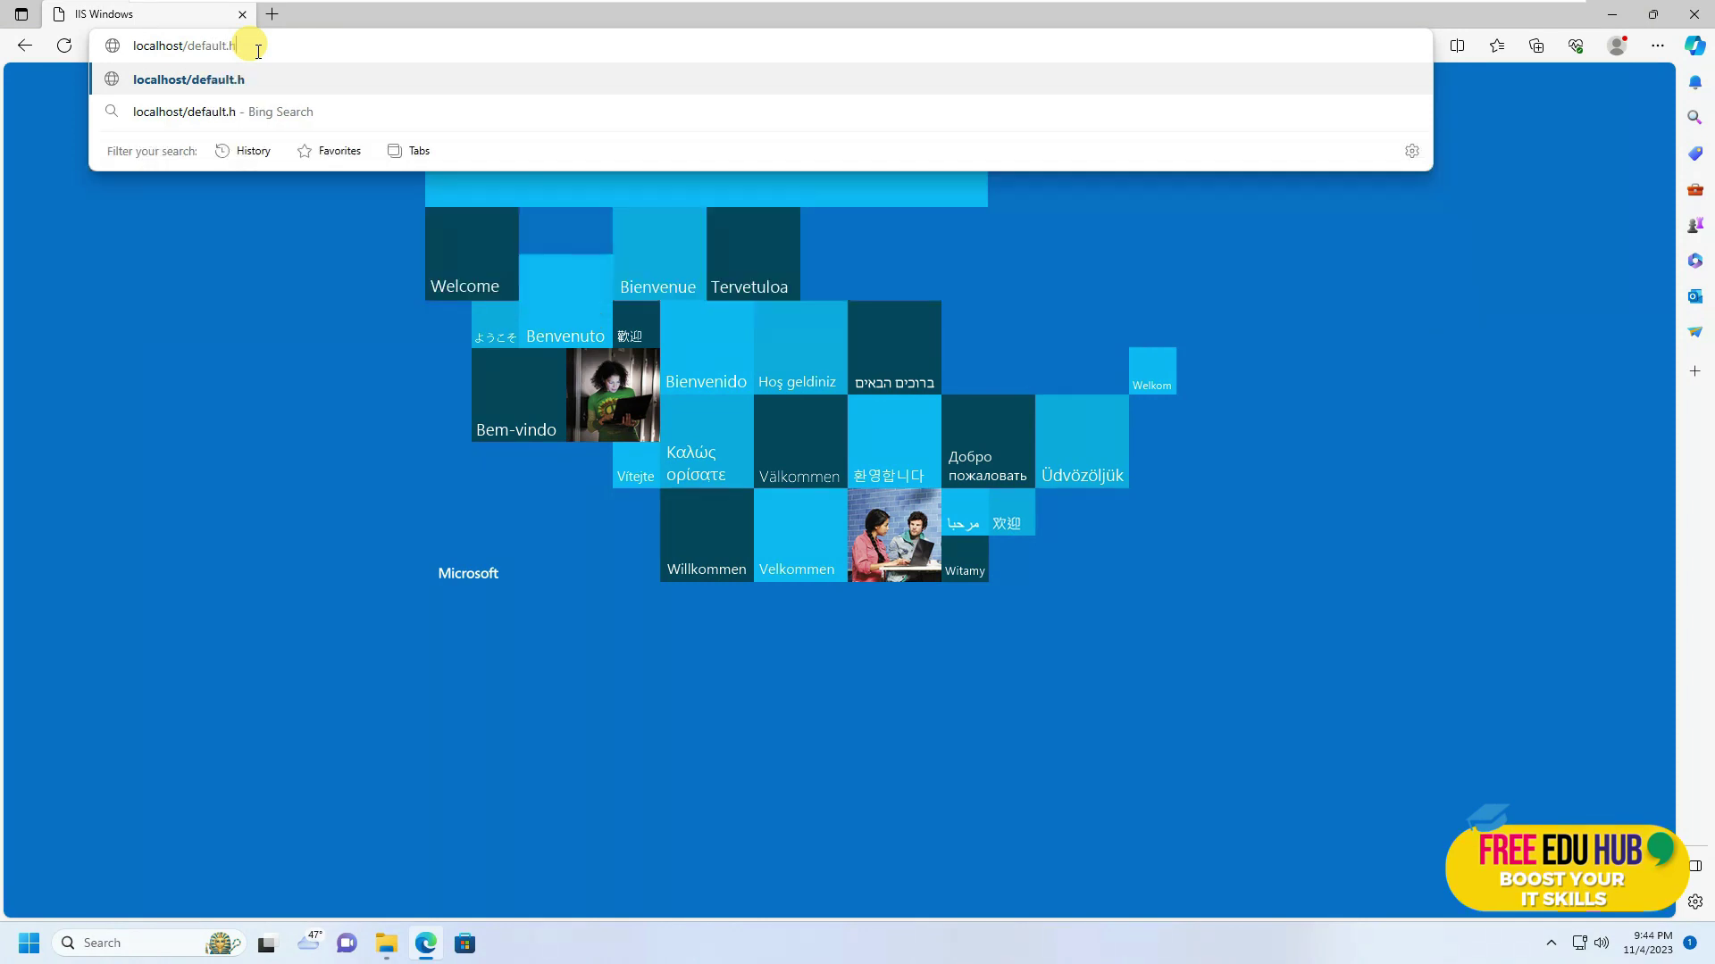
text(tml)
key(Return)
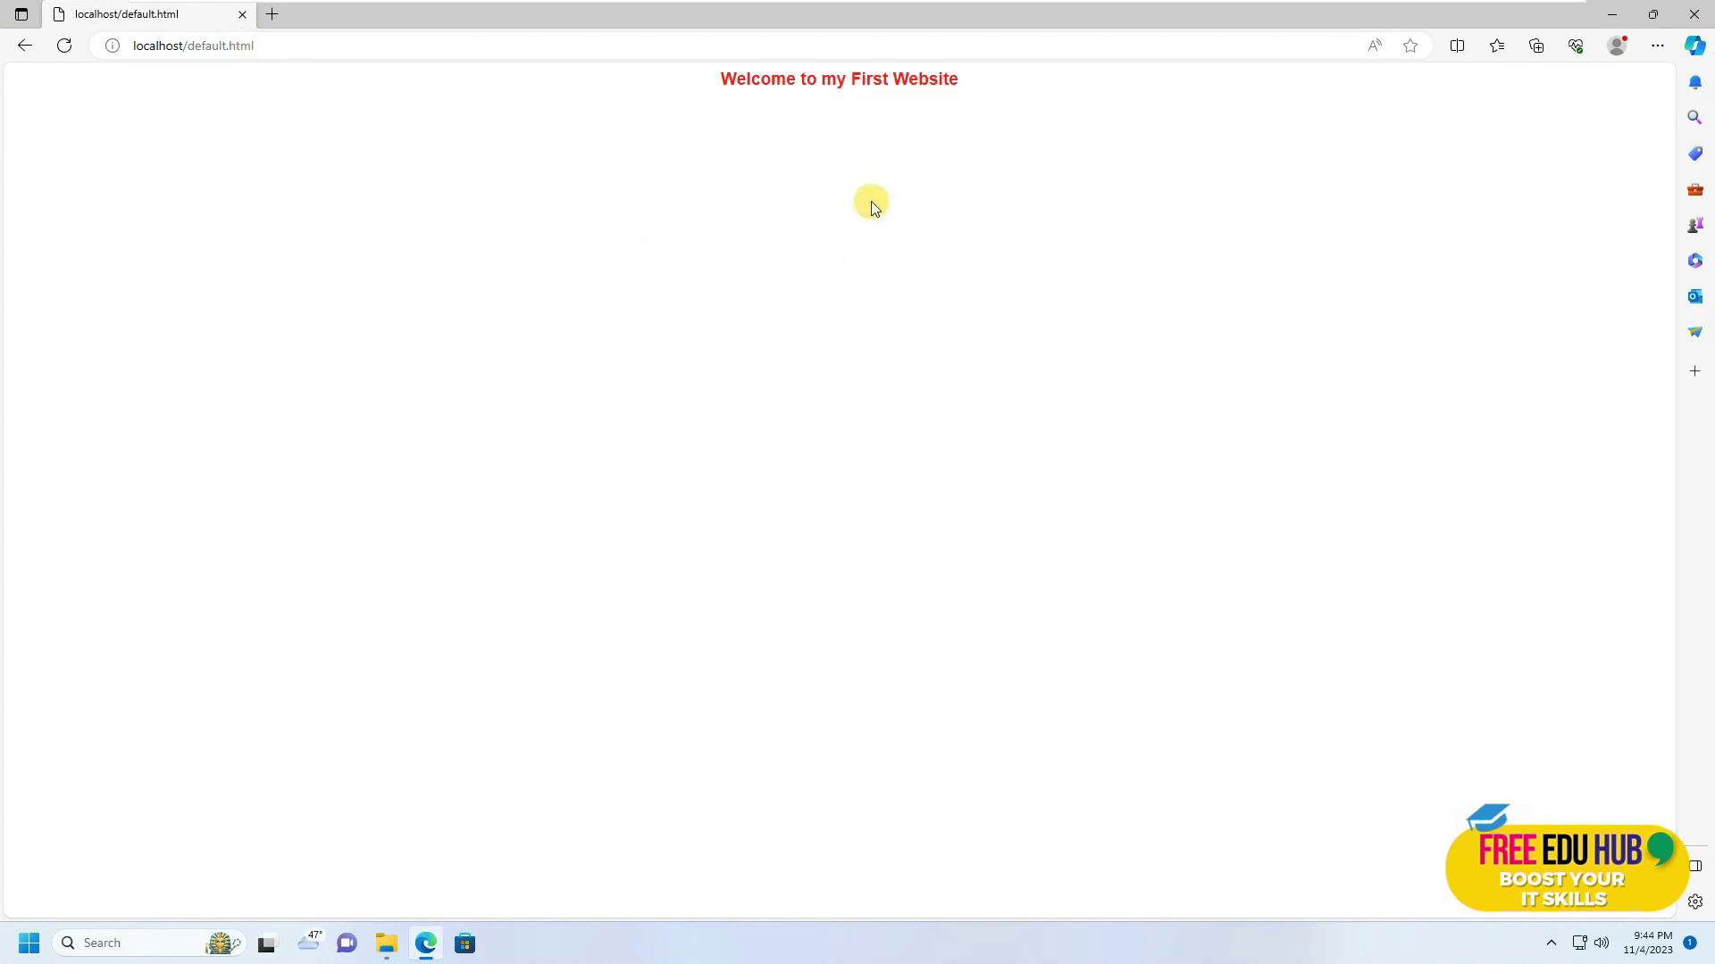
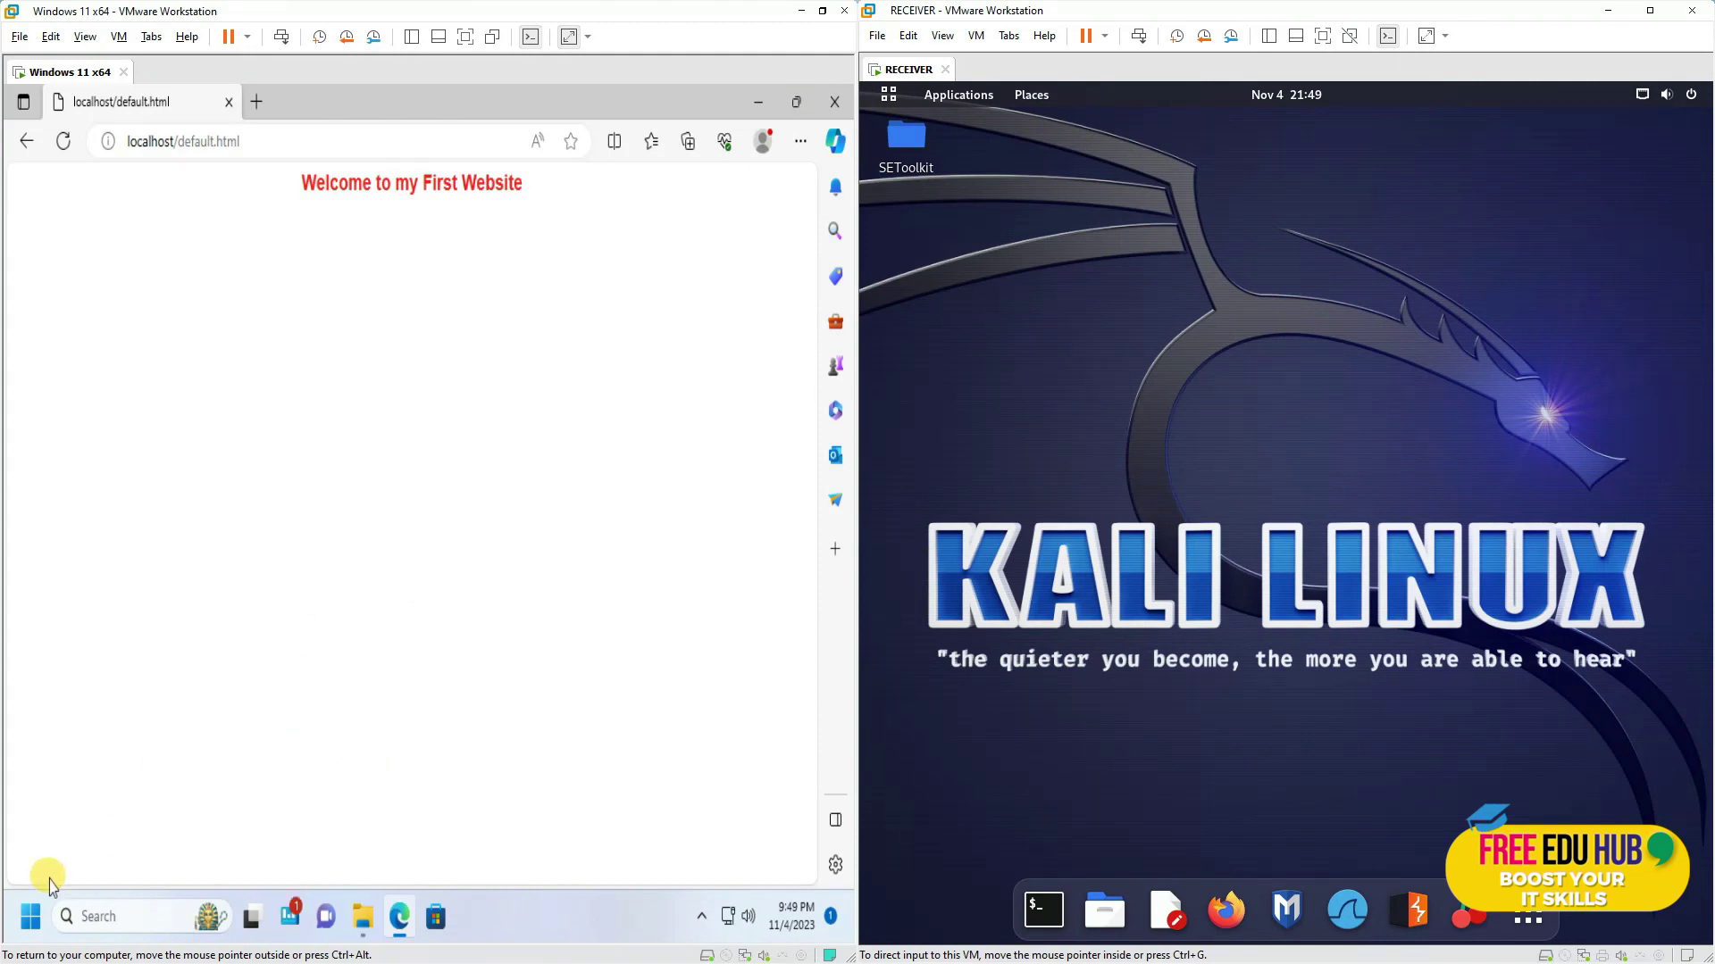
- Open Command Prompt in the Windows 11 virtual machine, run ipconfig and highlight the Ethernet0 IPv4 address
right_click(34, 926)
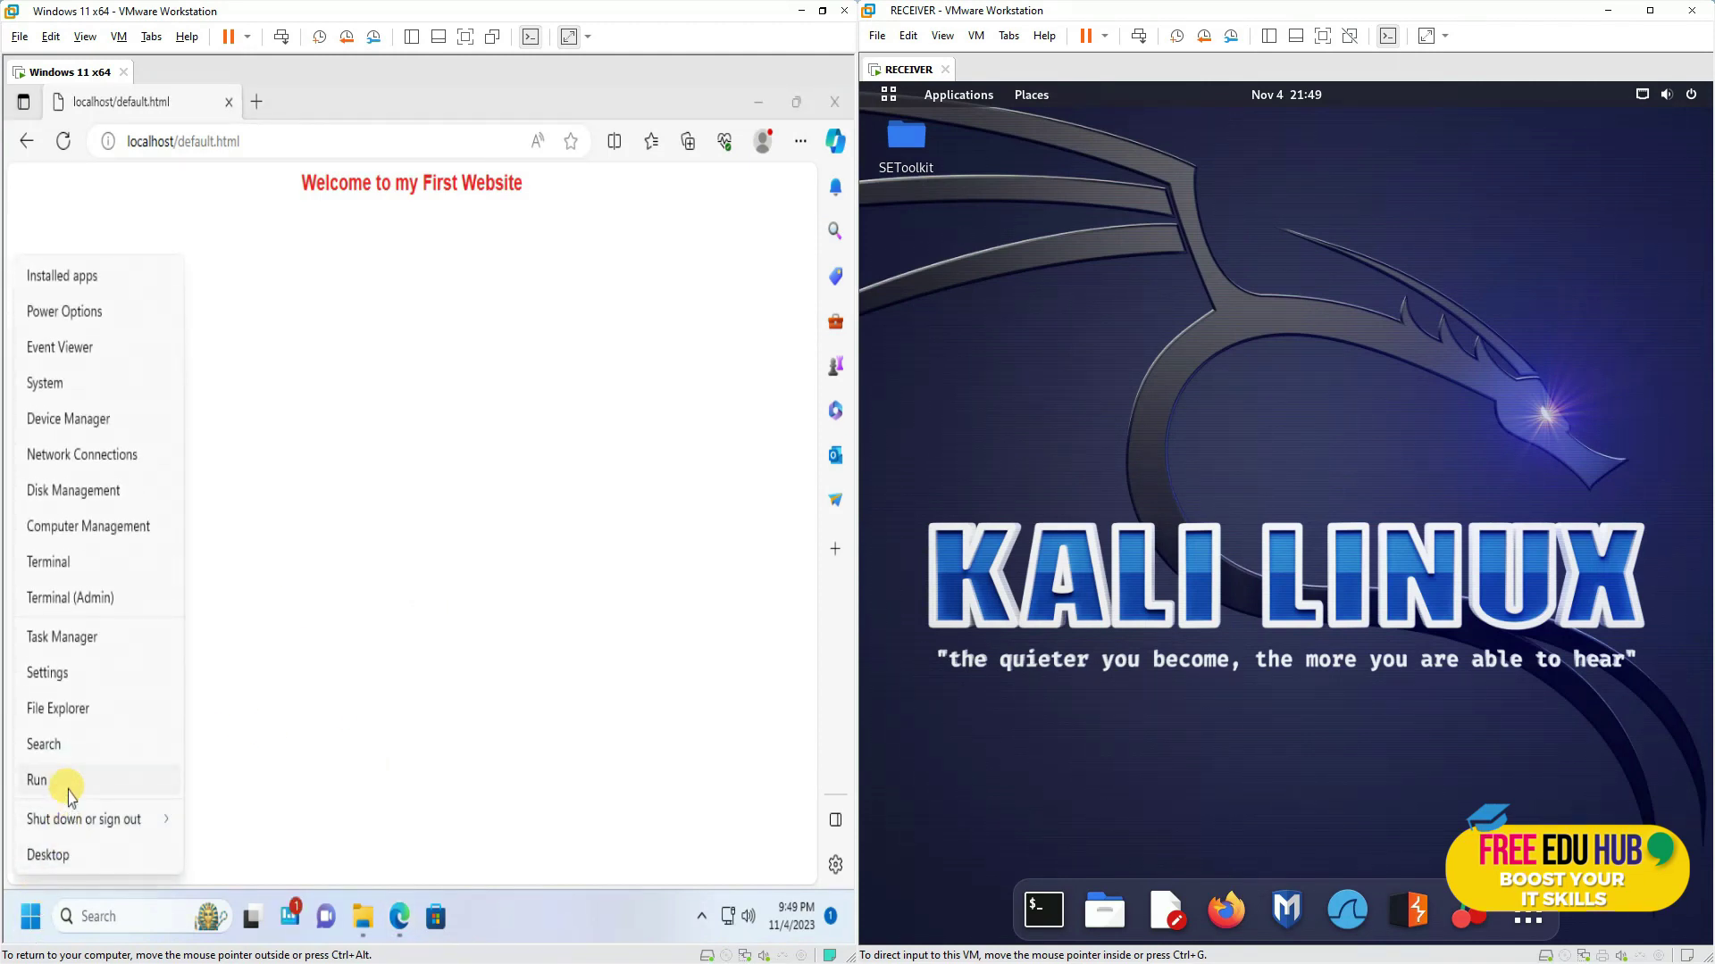
click(38, 782)
click(138, 843)
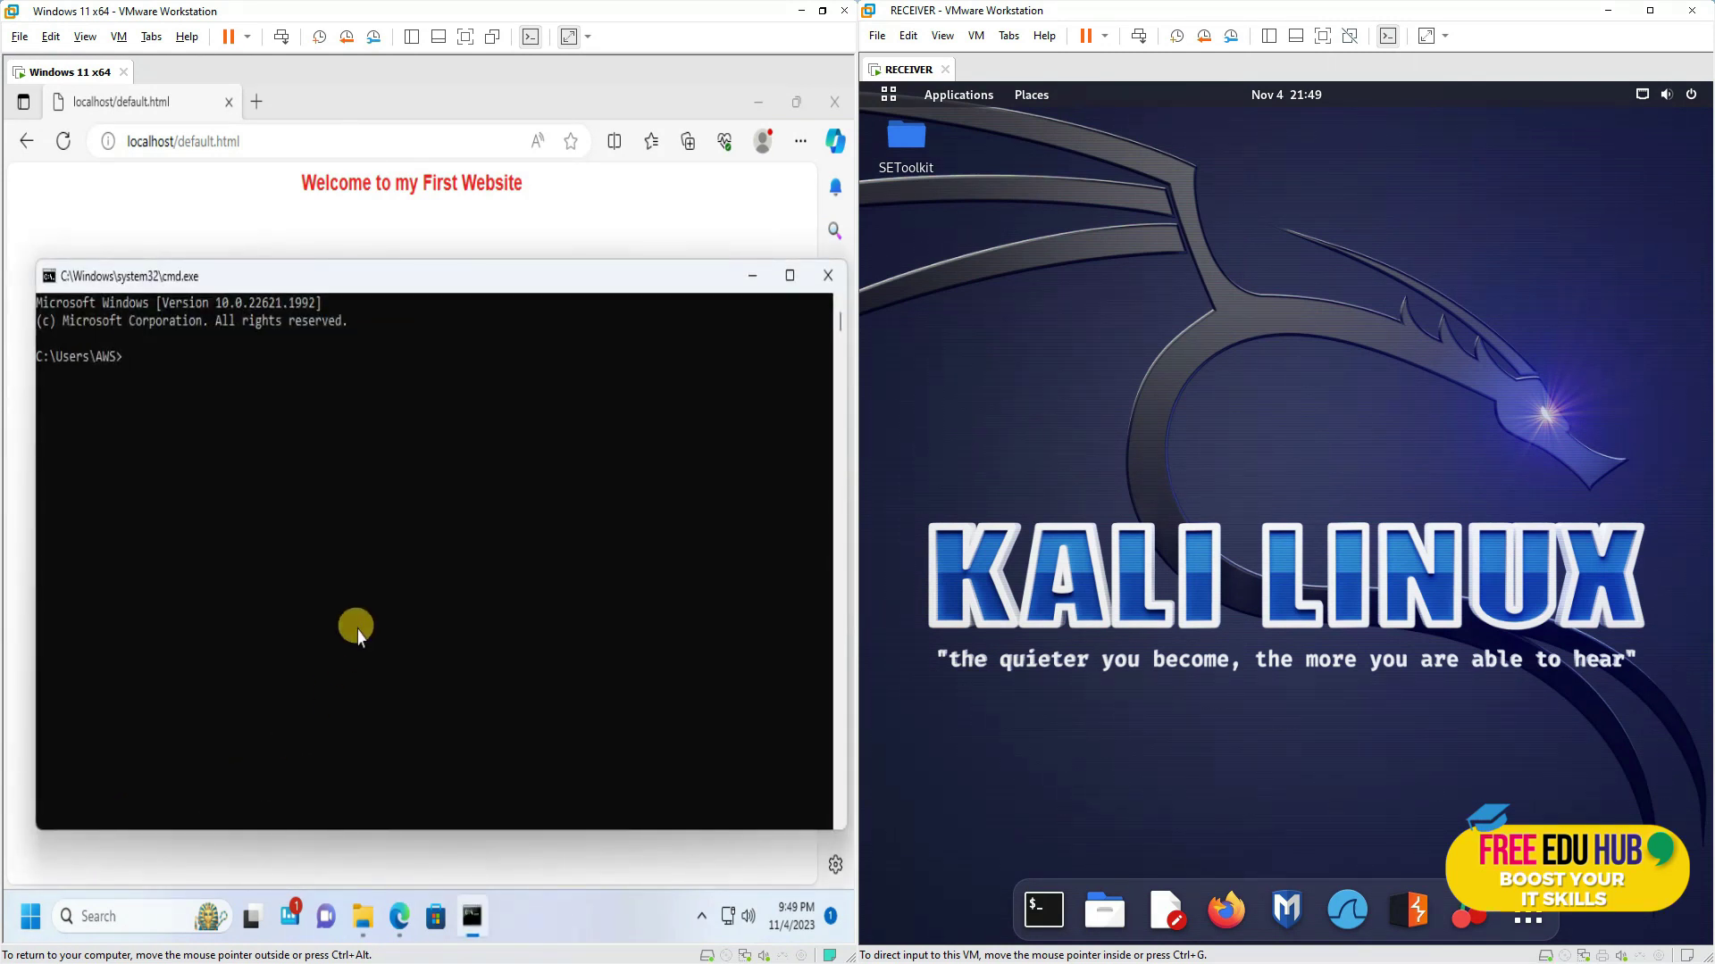
click(350, 611)
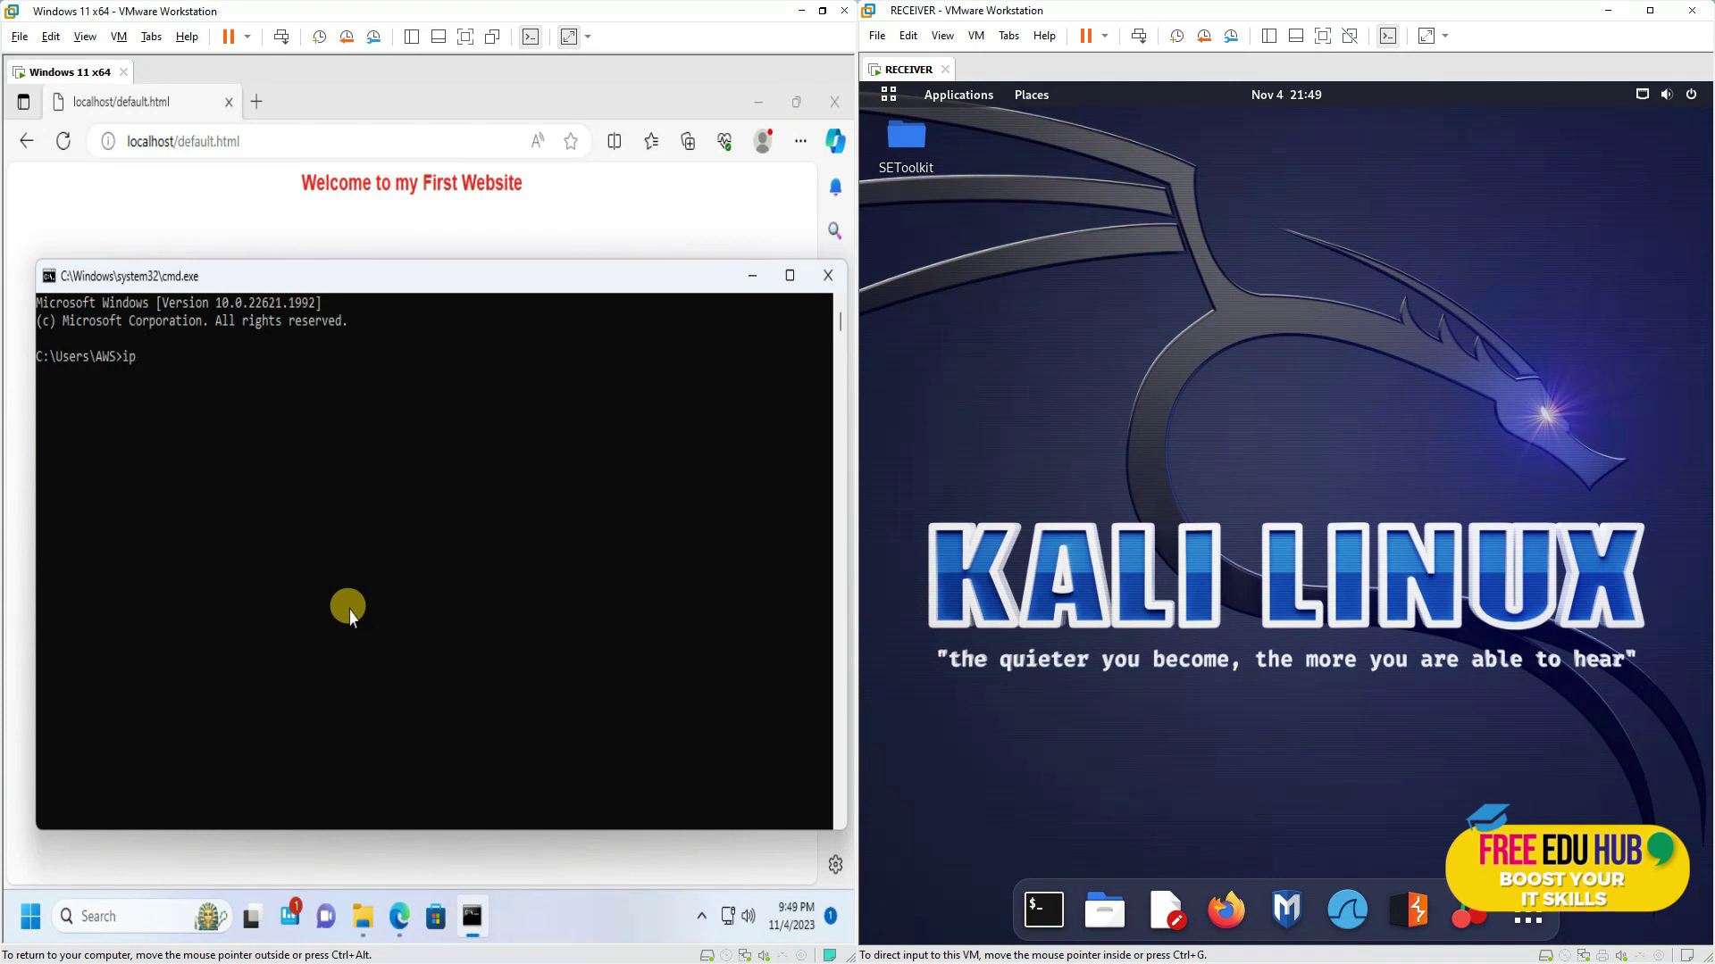
text(ipconfig)
key(Return)
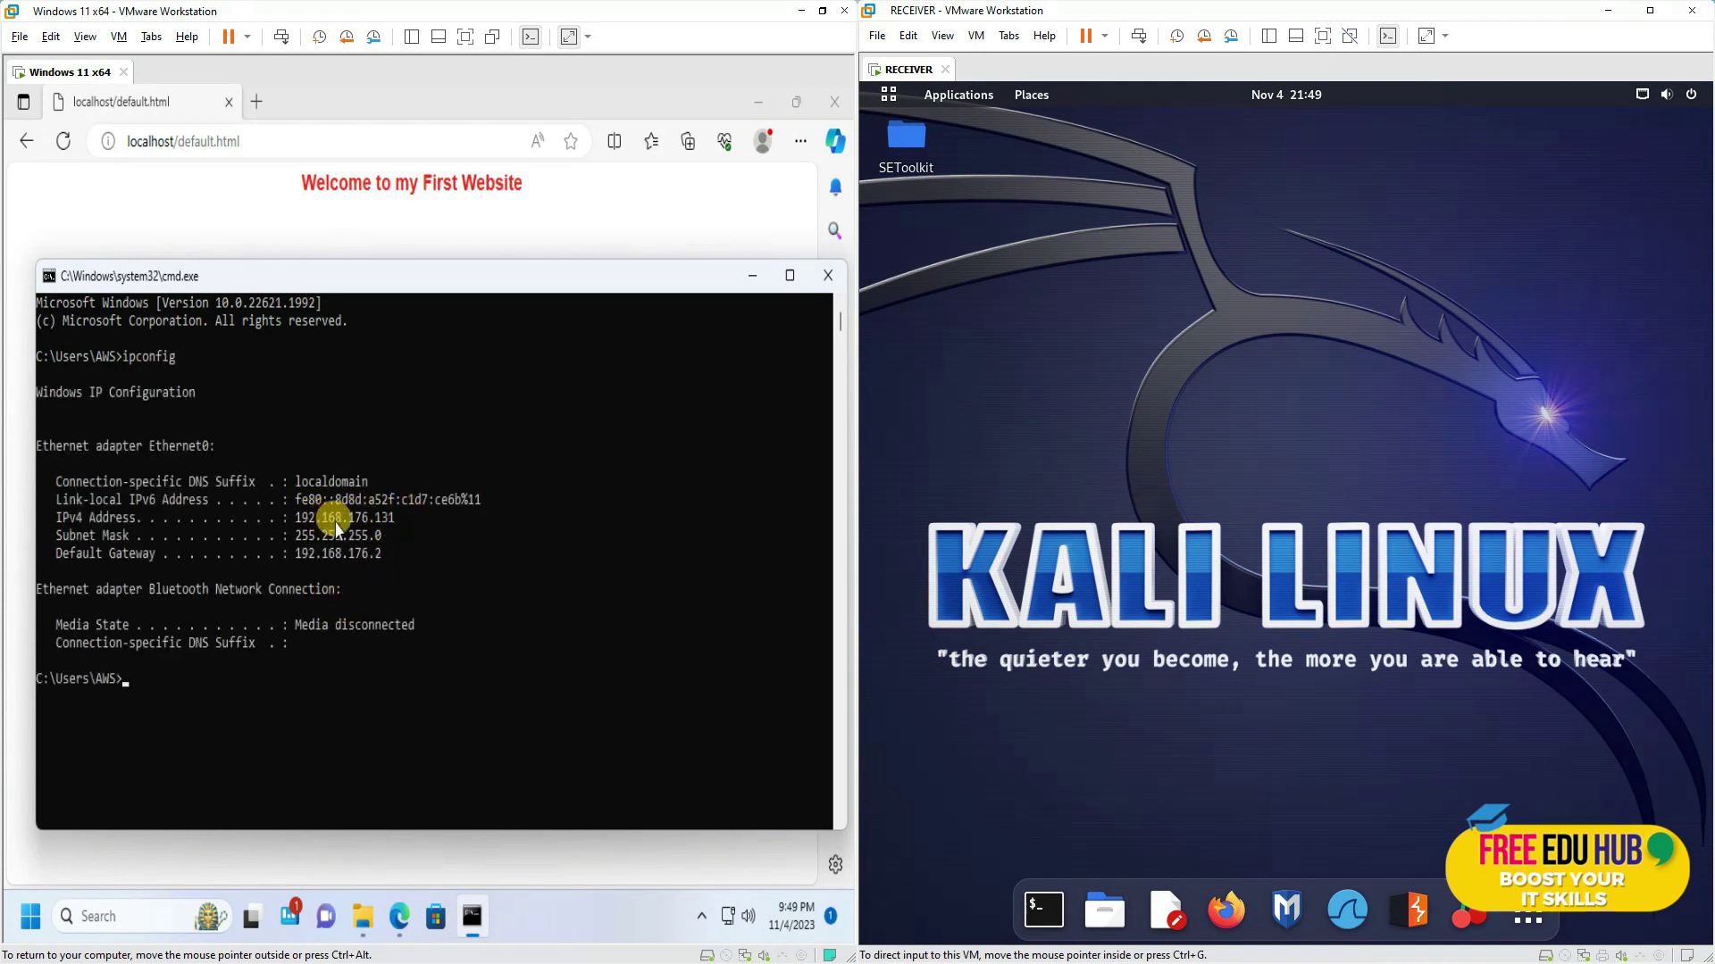
drag(400, 518, 321, 520)
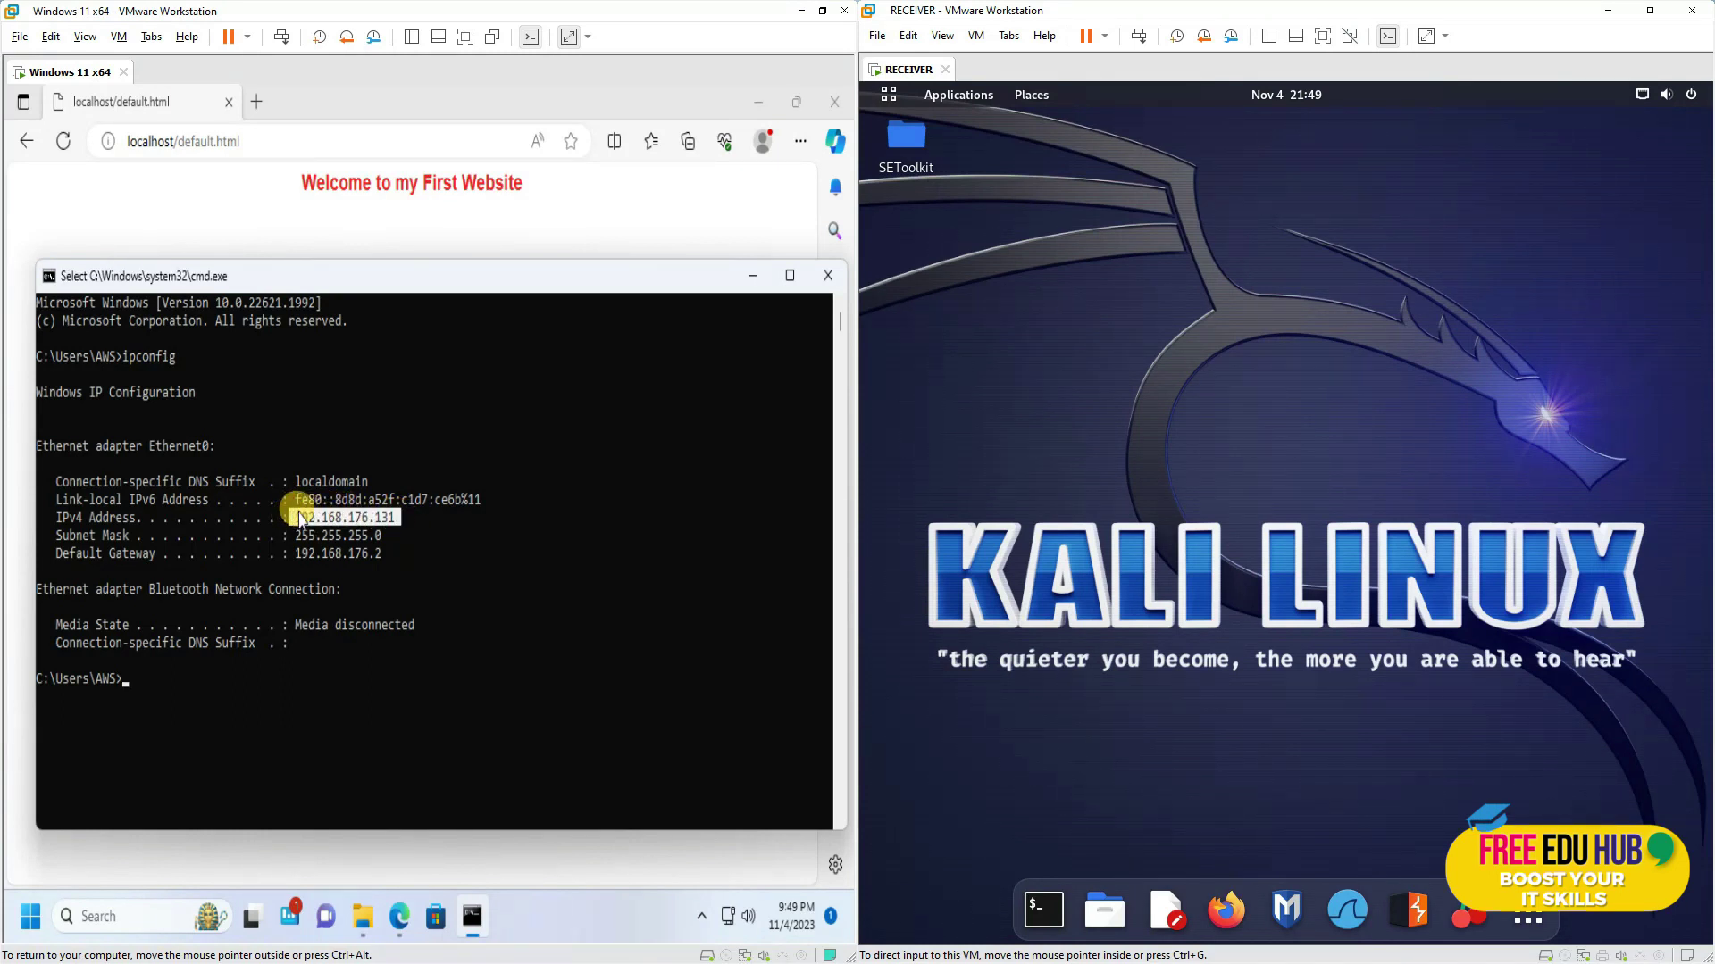
- Open a terminal in the Kali Linux virtual machine and ping the Windows server at 192.168.176.131
click(1044, 911)
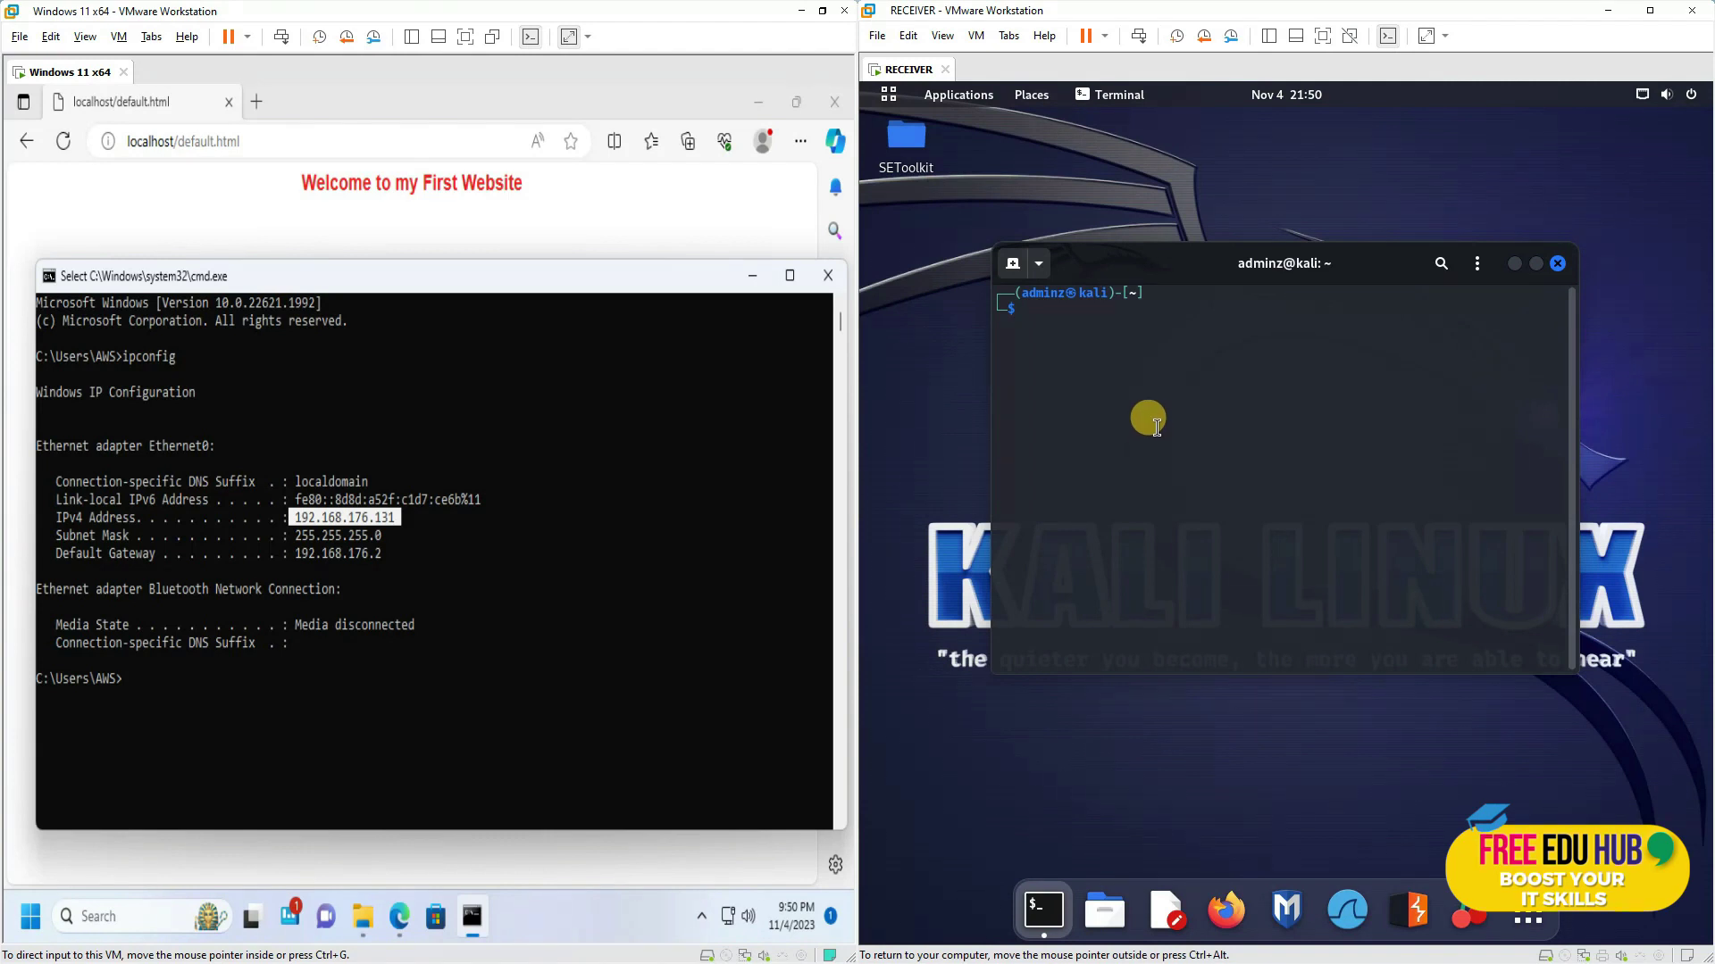
text(ping 192.168.176.131)
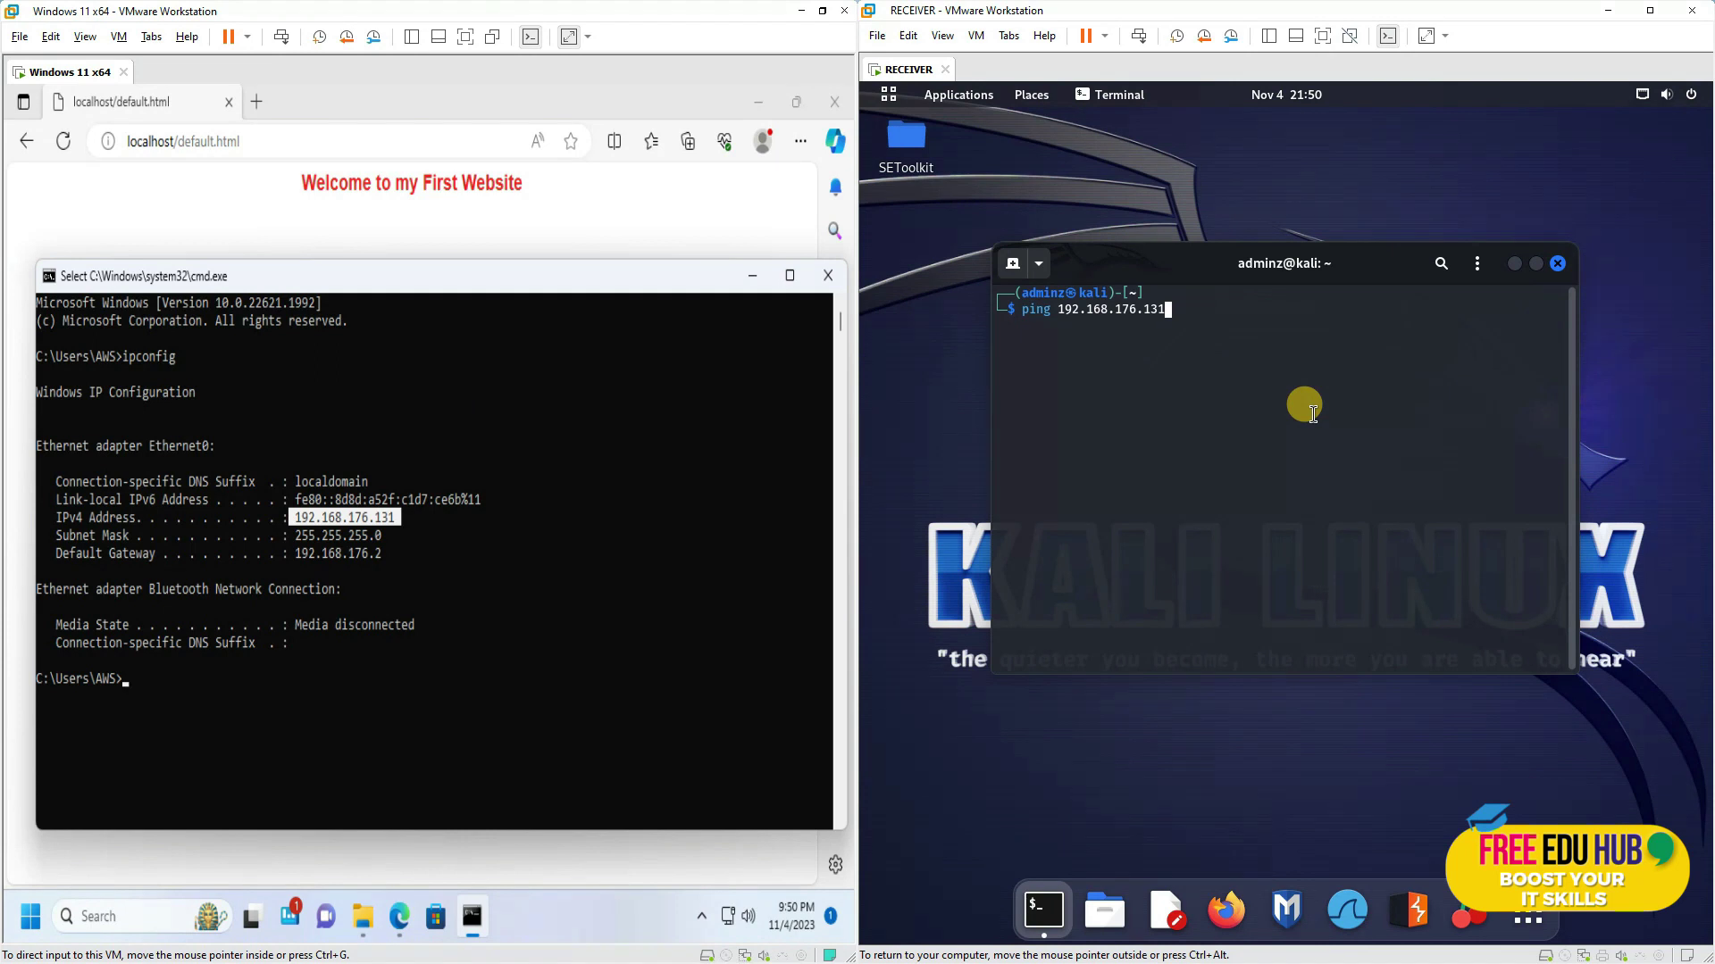
key(Return)
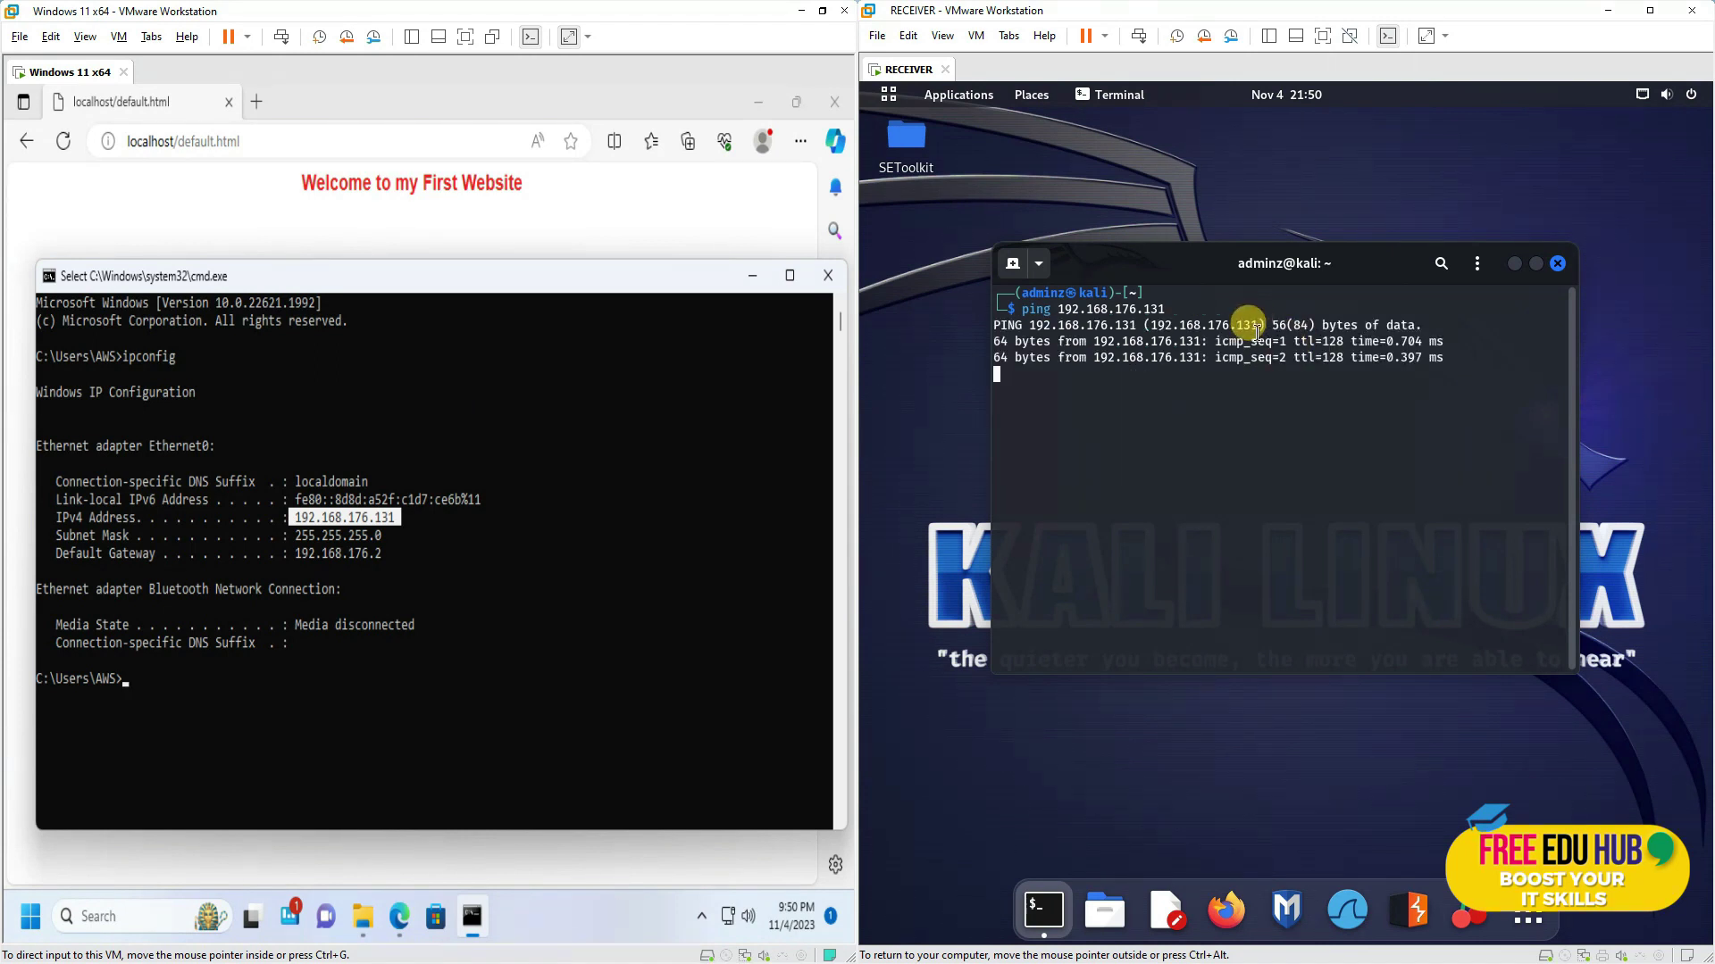
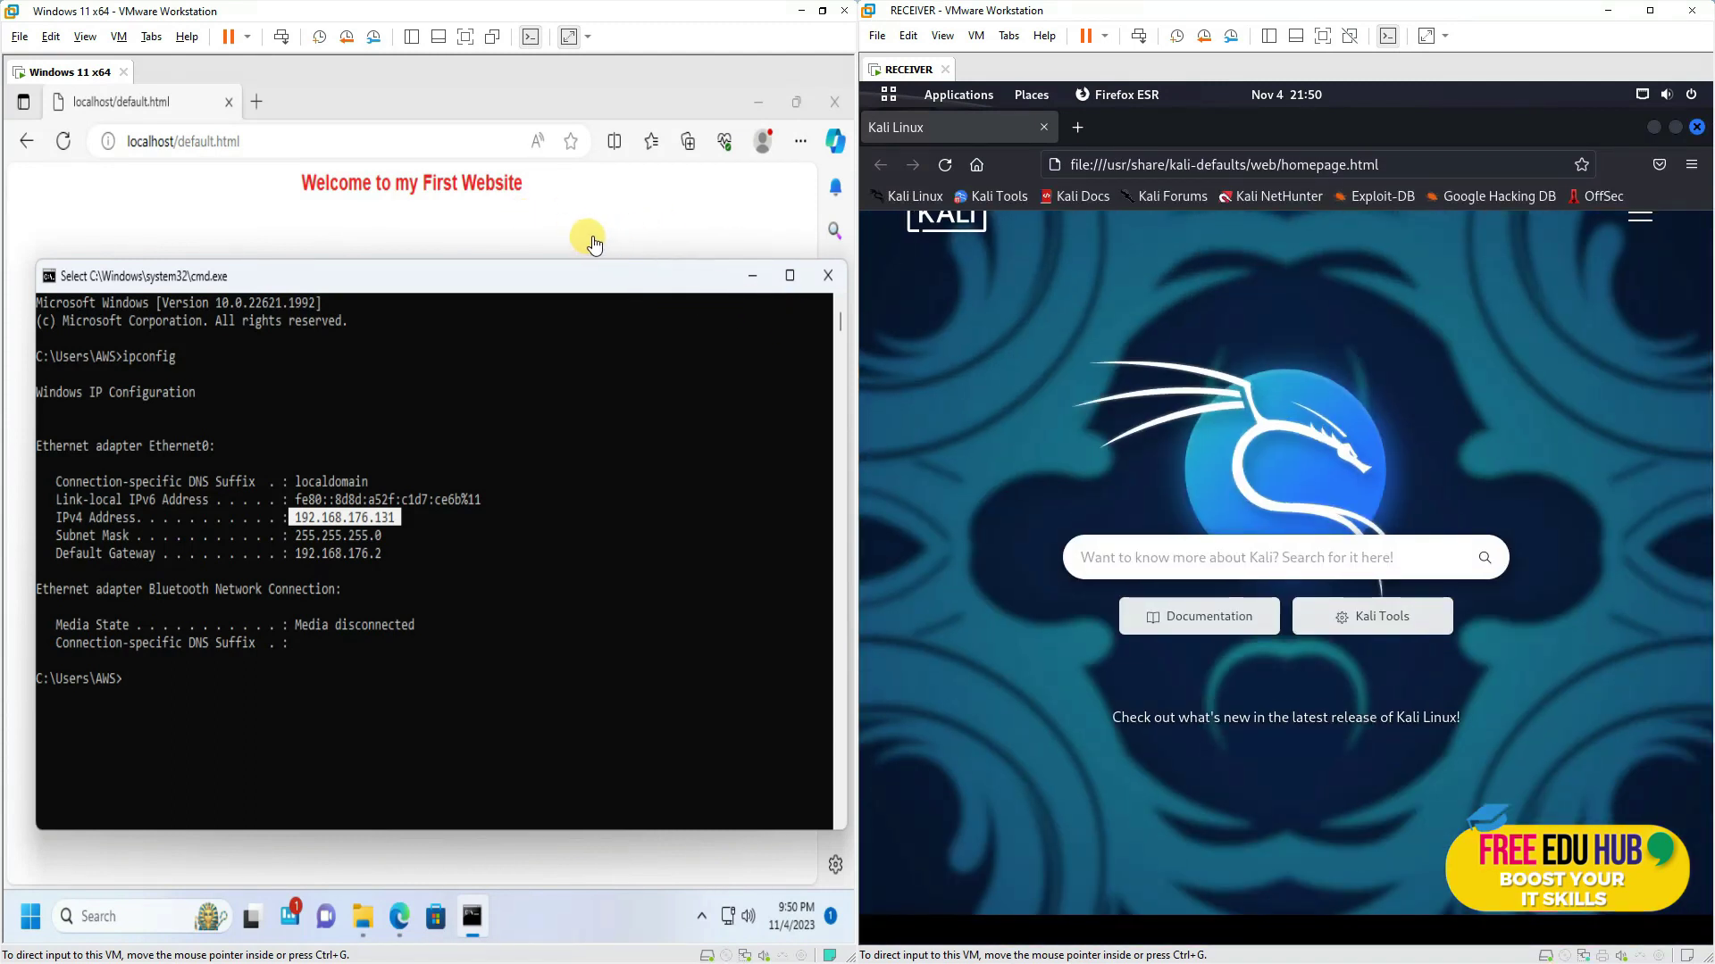
click(1094, 168)
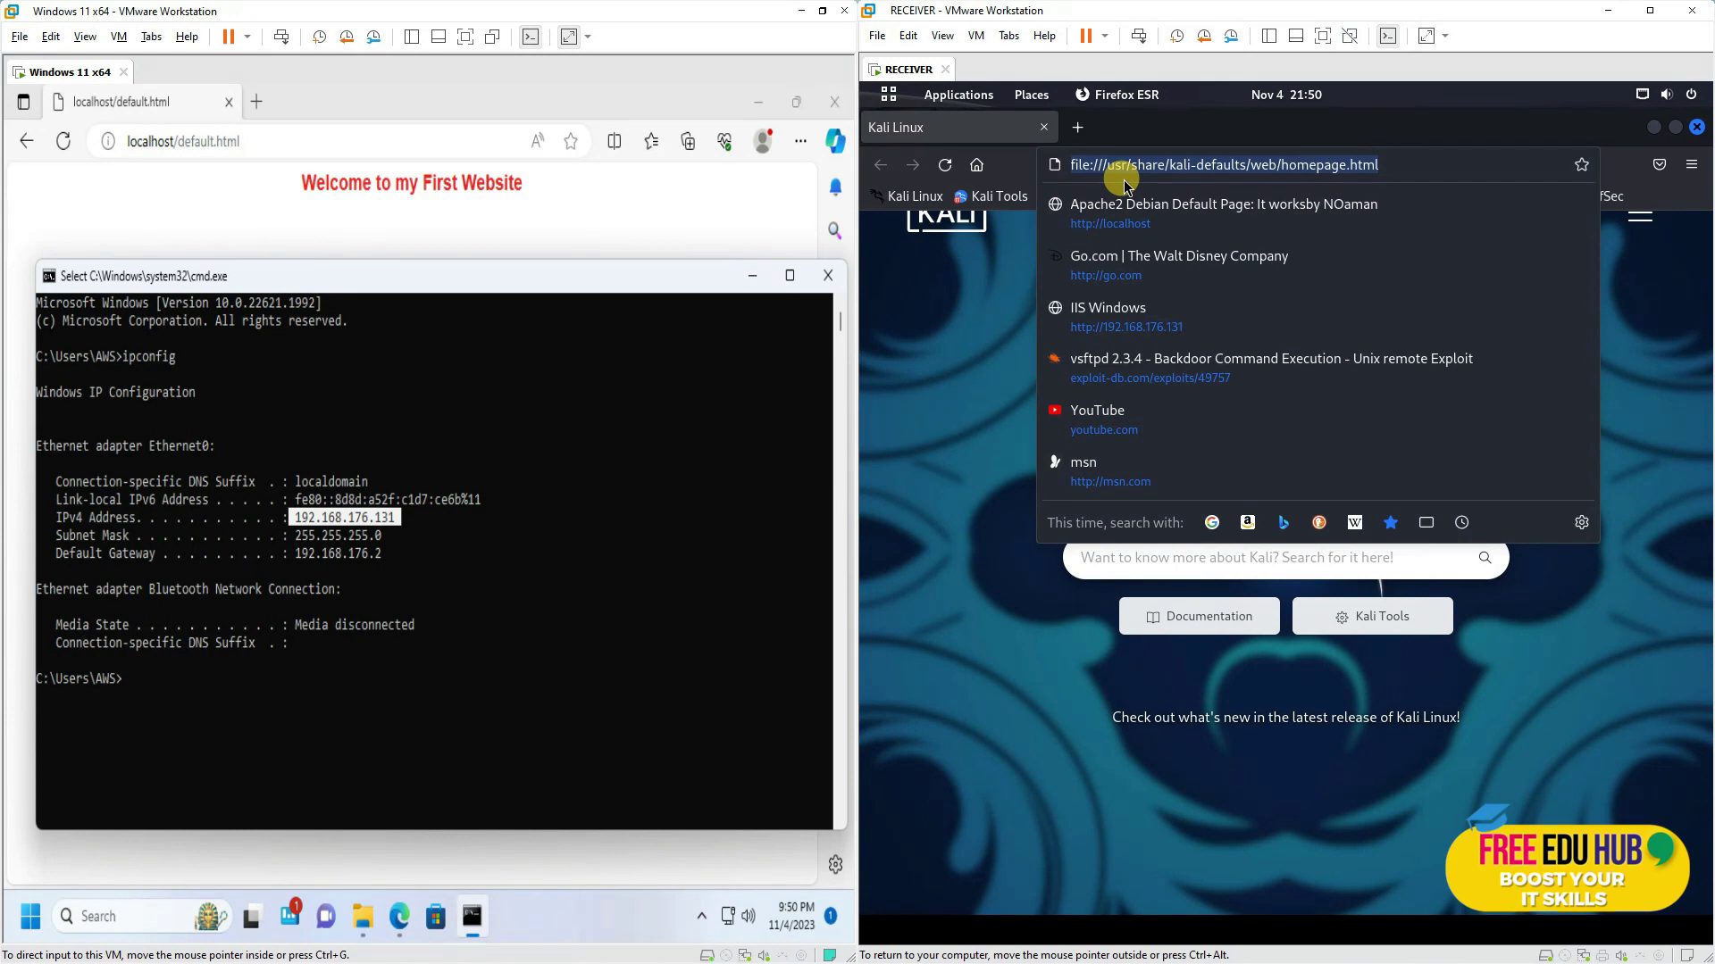
text(http")
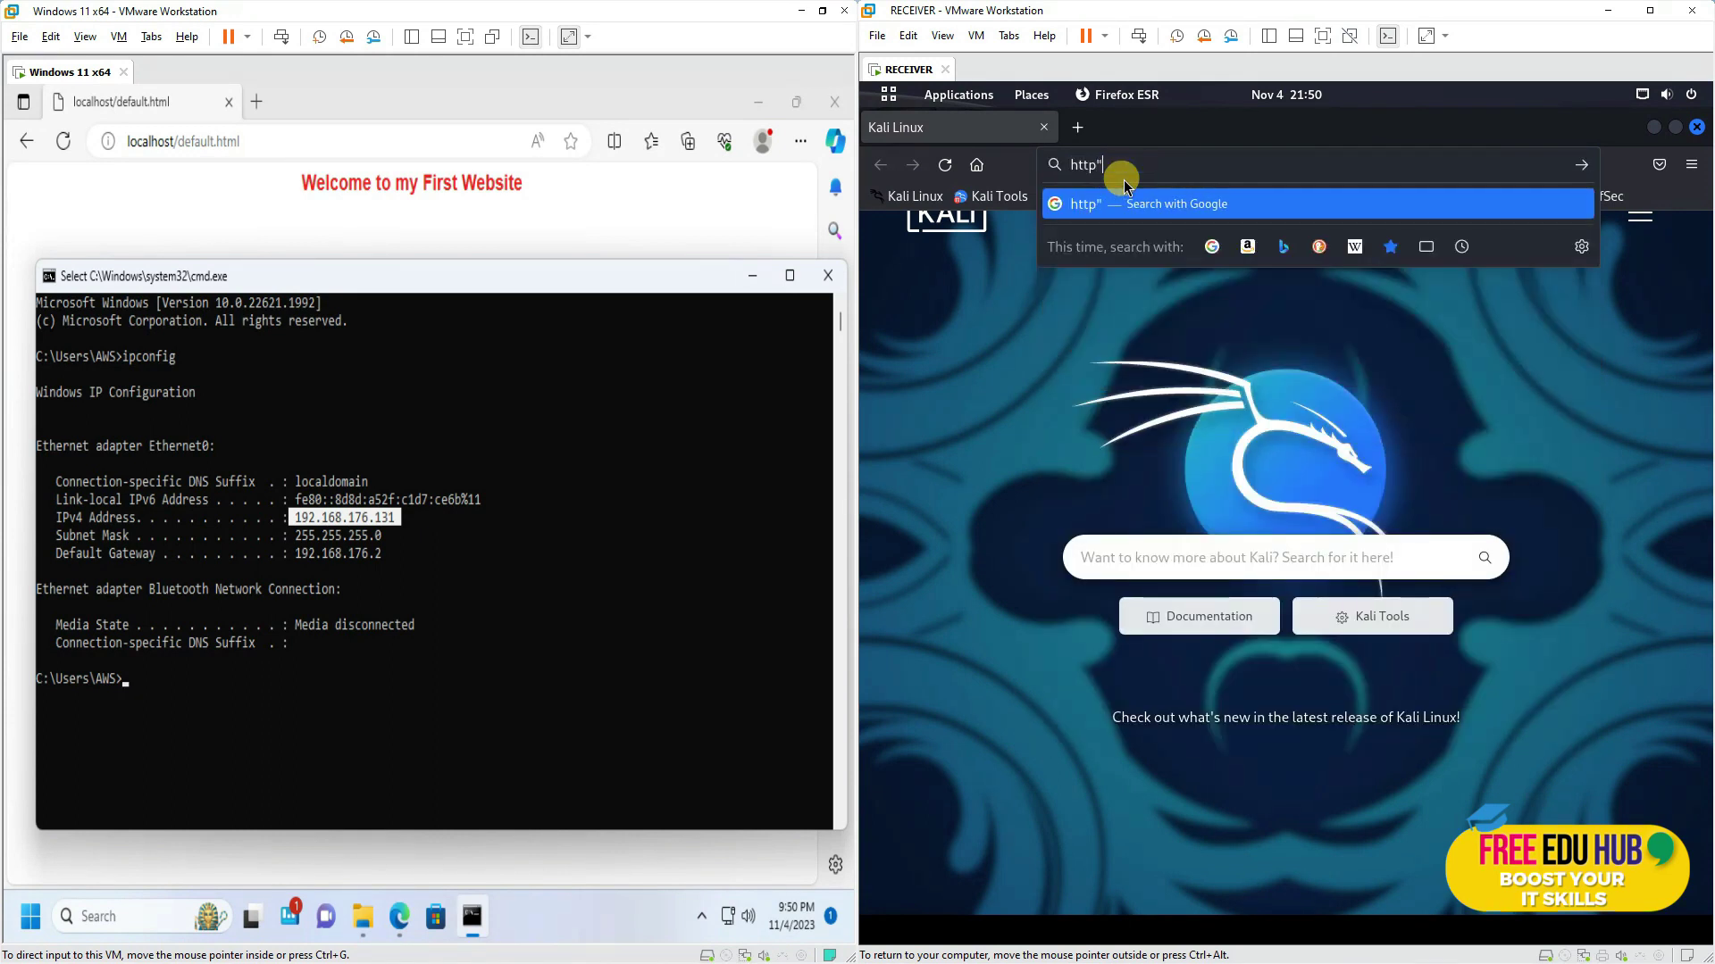
key(BackSpace)
text(://)
text(192.168.176.131)
text(/)
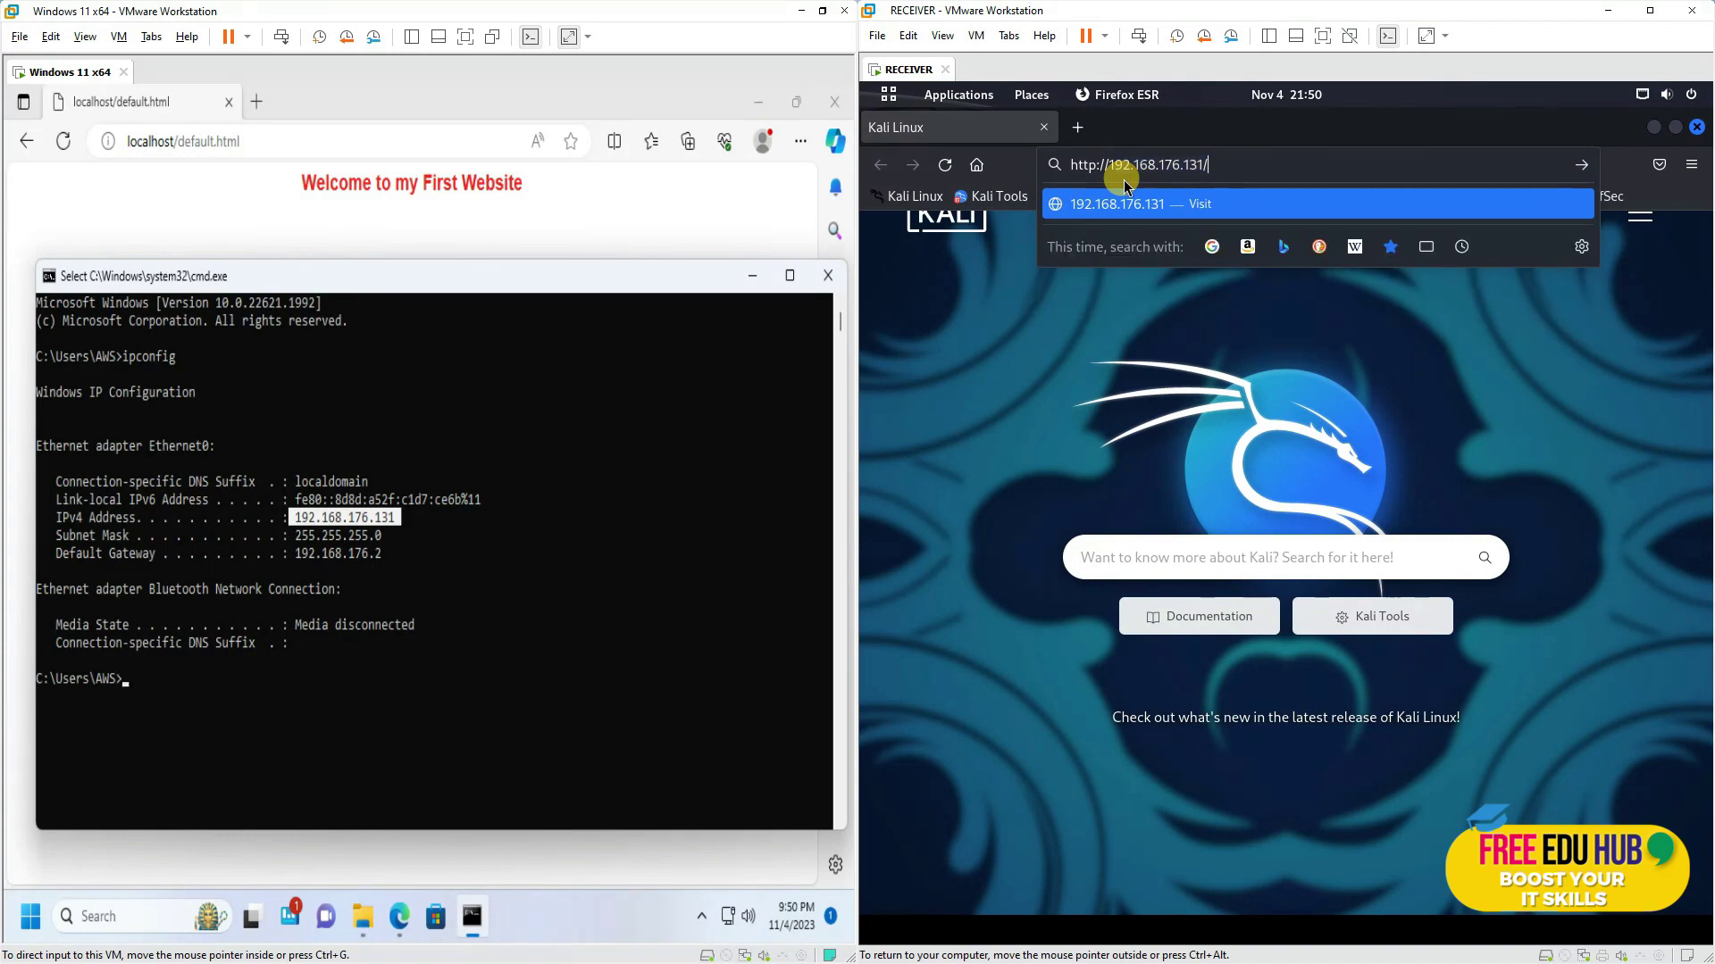
key(Return)
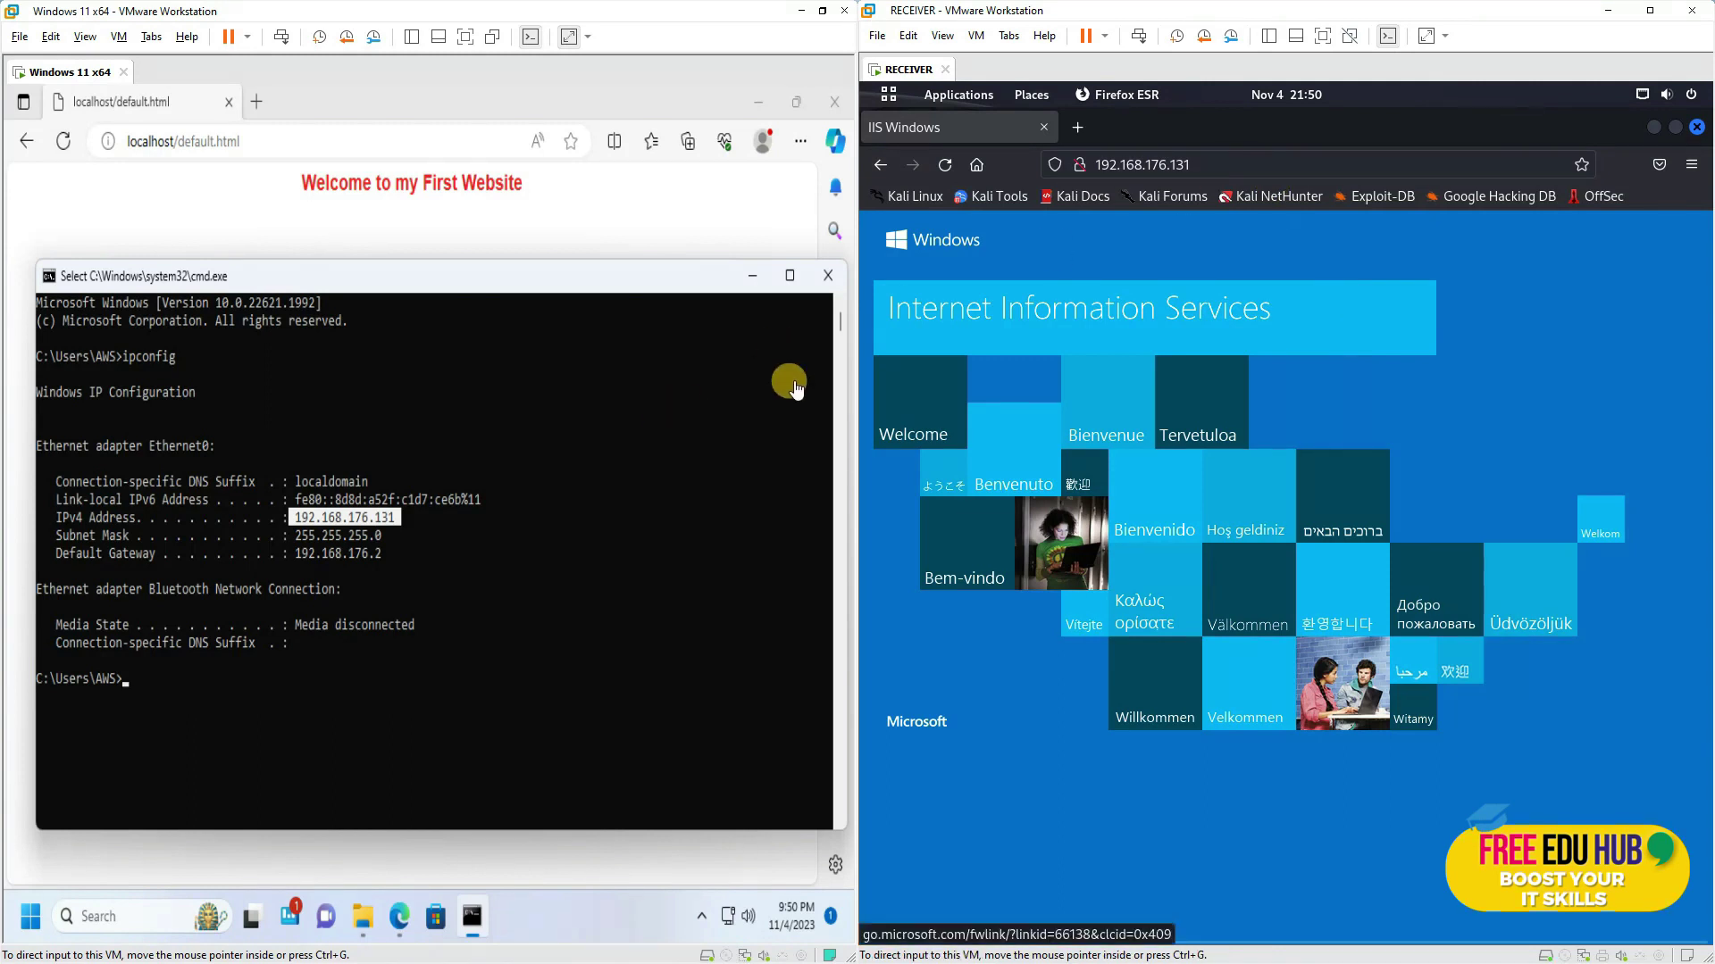
click(827, 281)
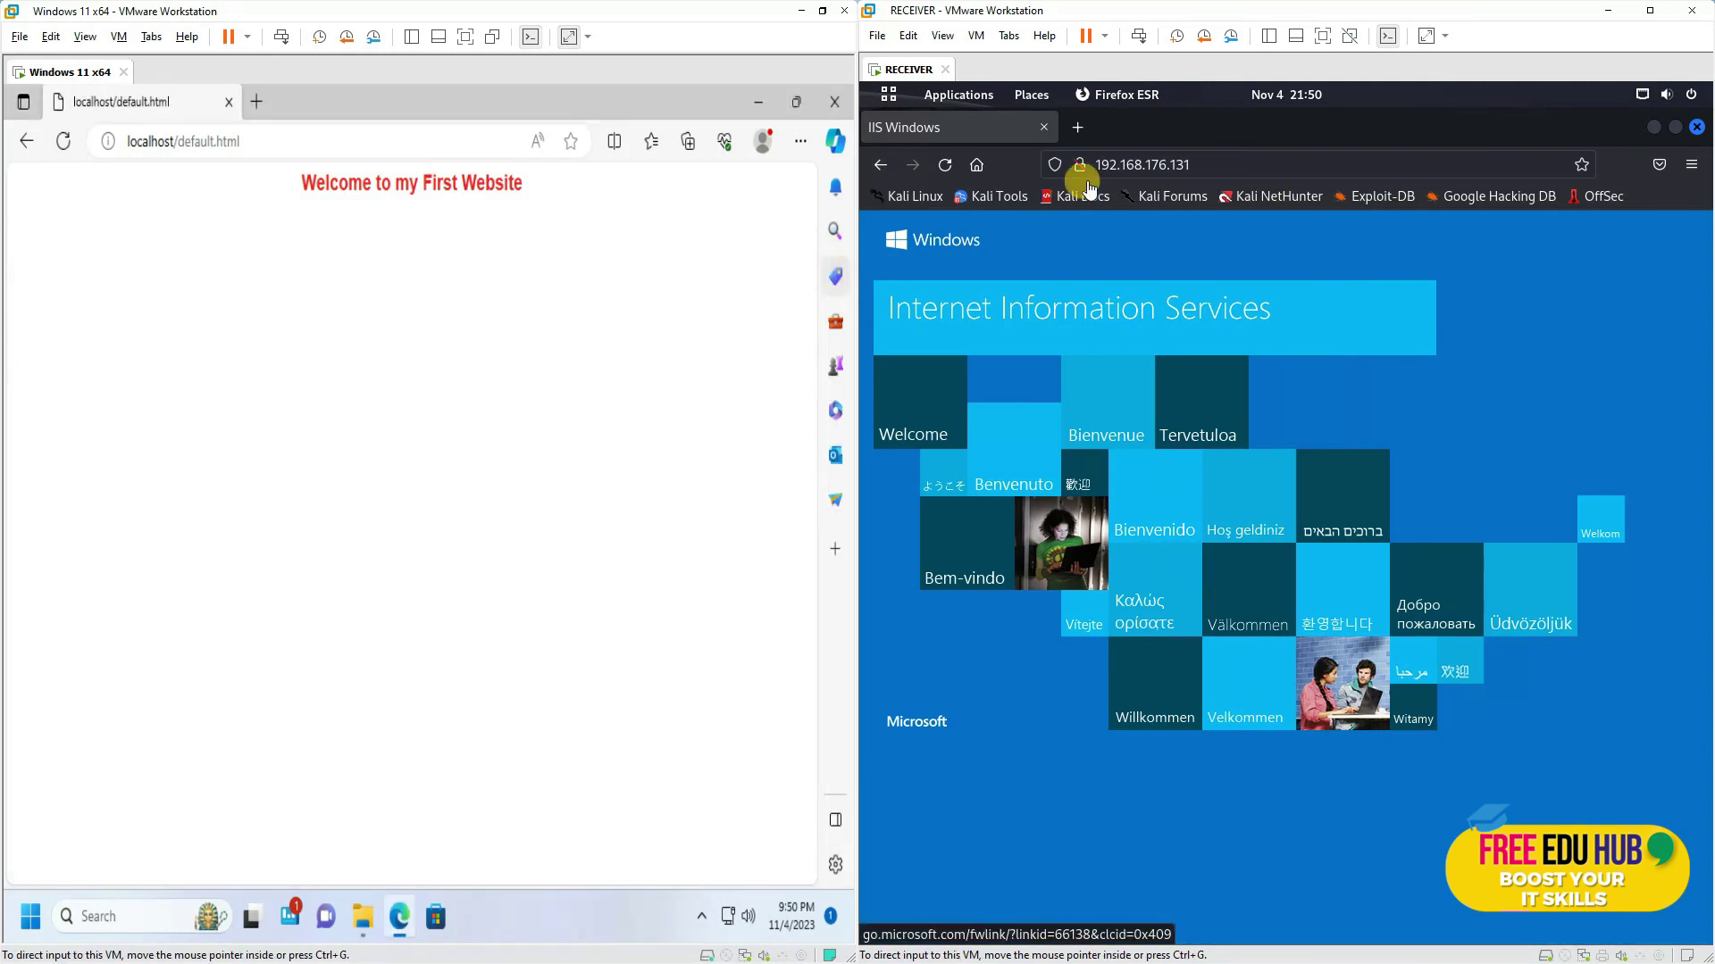